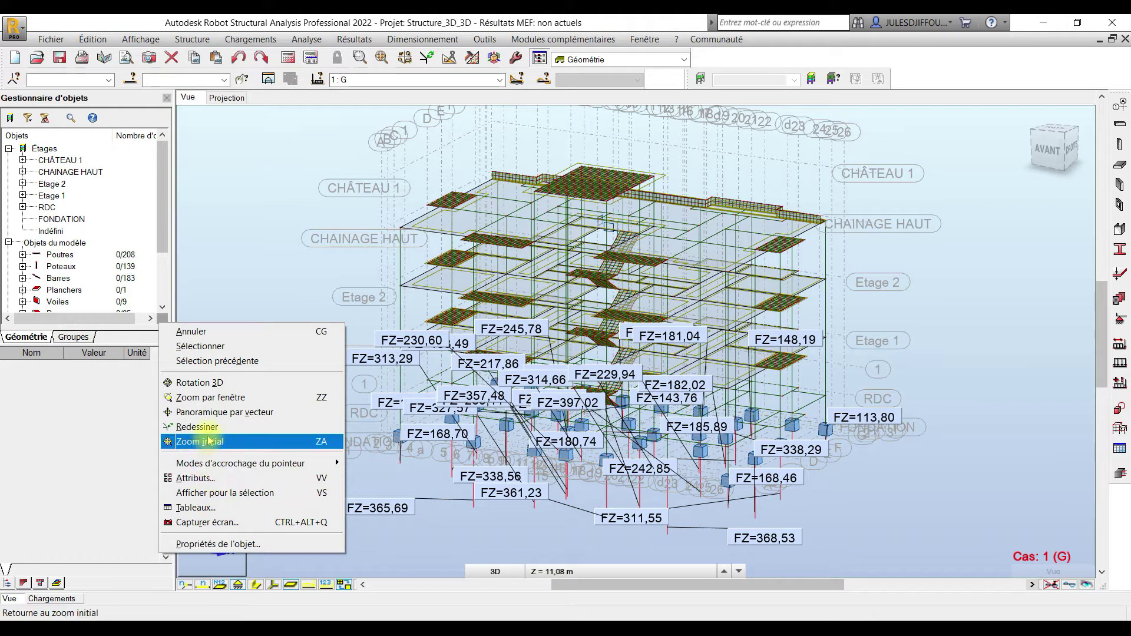
Step: Turn on the bars' sketches (Croquis) and the section colour legend (Profilés - légende par couleurs) in the display attributes
{"action": "left_click", "coordinate": [213, 482]}
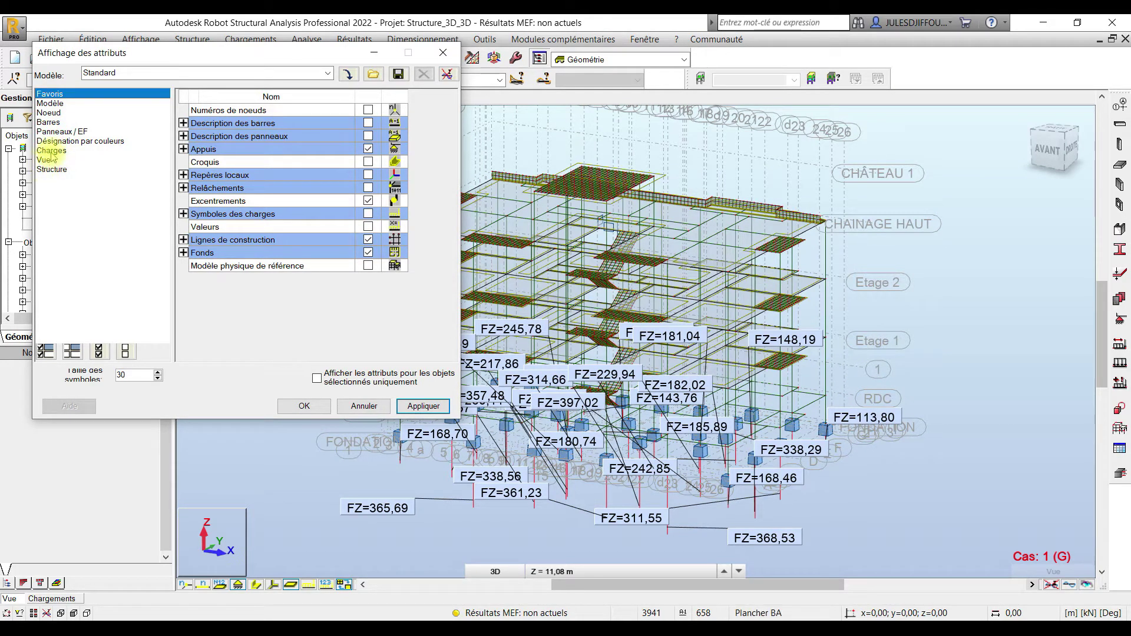
{"action": "left_click", "coordinate": [49, 123]}
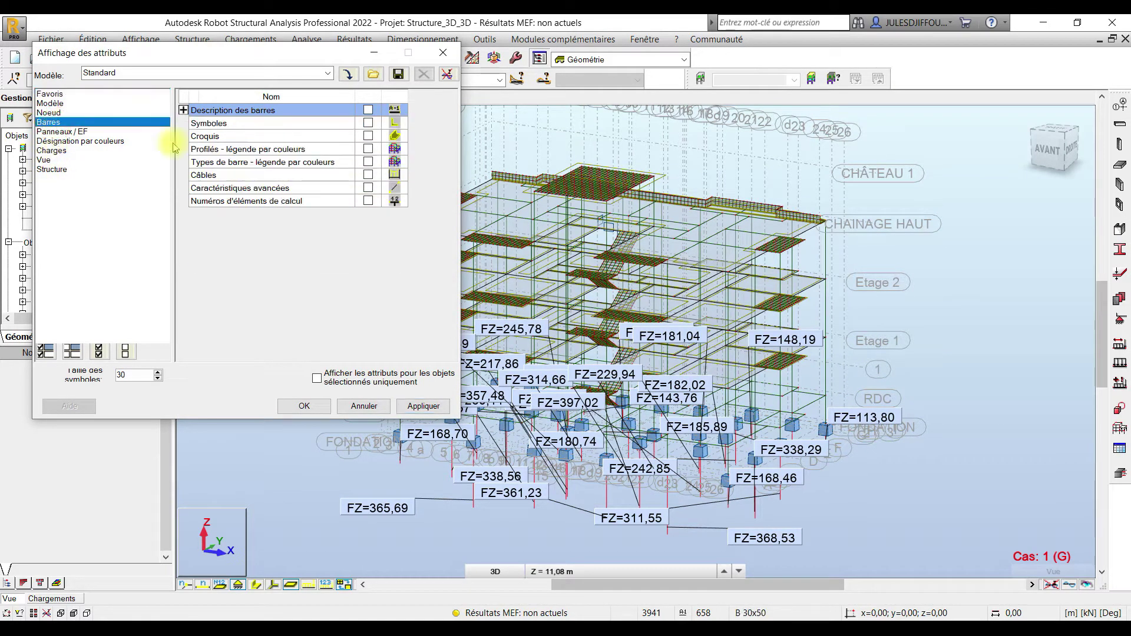
{"action": "left_click", "coordinate": [369, 136]}
{"action": "left_click", "coordinate": [368, 149]}
{"action": "left_click", "coordinate": [369, 162]}
{"action": "left_click", "coordinate": [305, 405]}
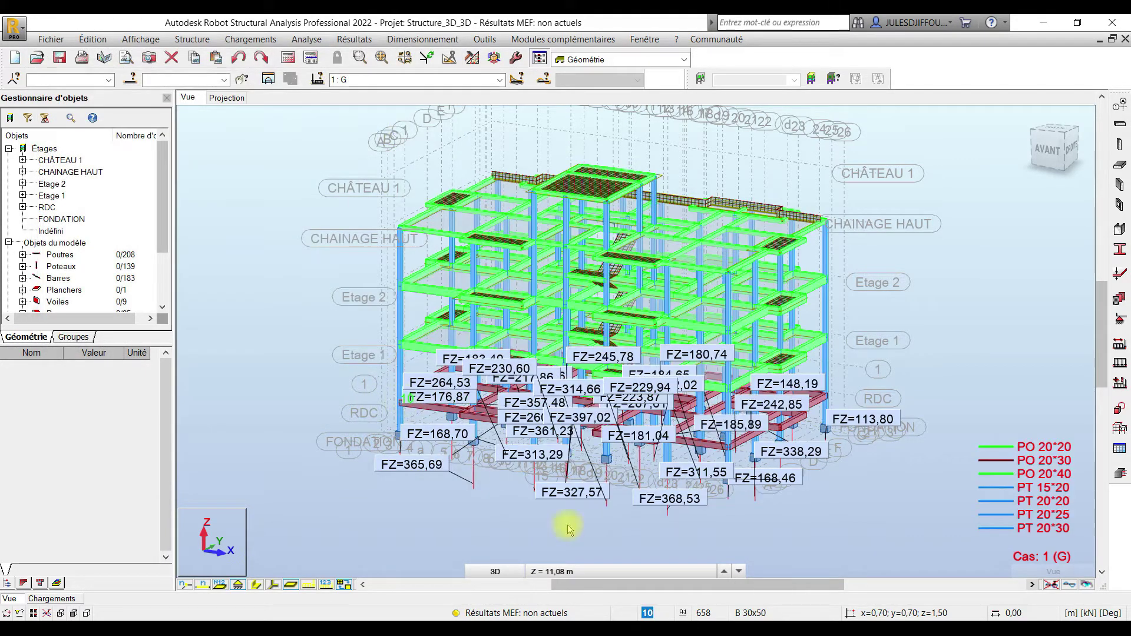
Step: Review the bar diagram parameters and the support reaction settings used in the 3D view, without changing them
{"action": "left_click", "coordinate": [592, 523]}
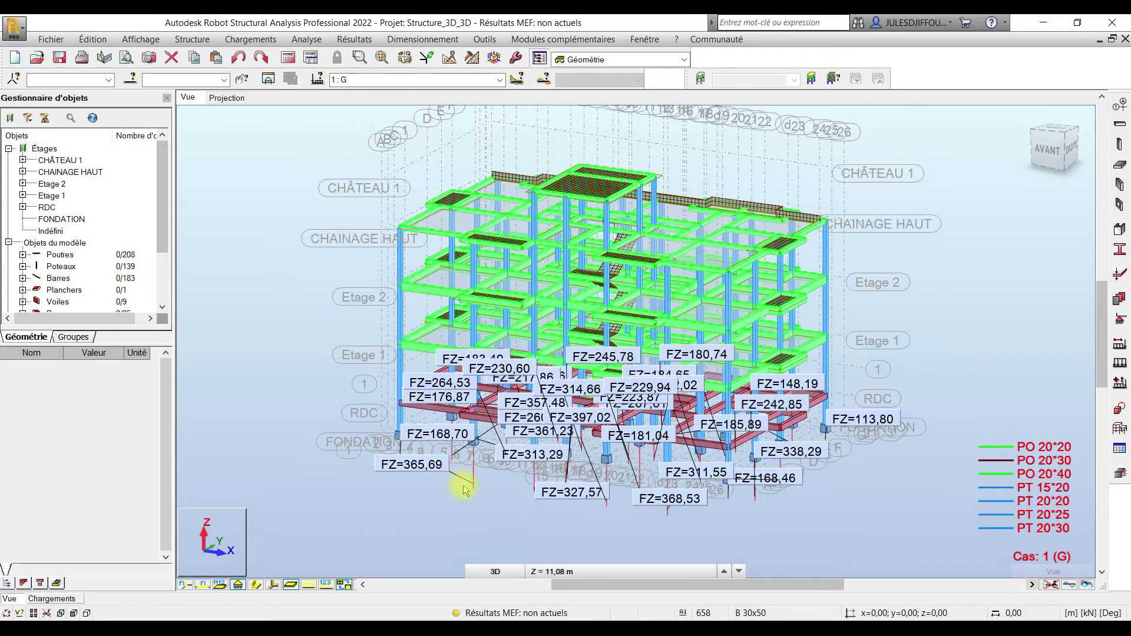
{"action": "scroll", "coordinate": [460, 492], "scroll_direction": "up", "scroll_amount": 2}
{"action": "middle_click_drag", "start_coordinate": [459, 495], "coordinate": [379, 480]}
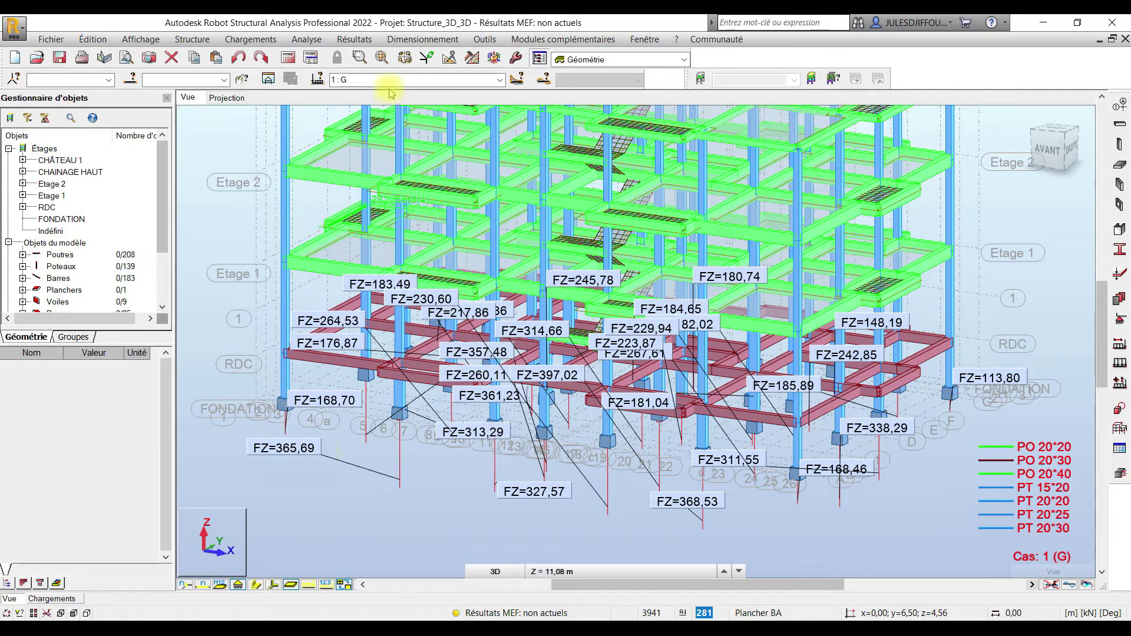
{"action": "left_click", "coordinate": [356, 40]}
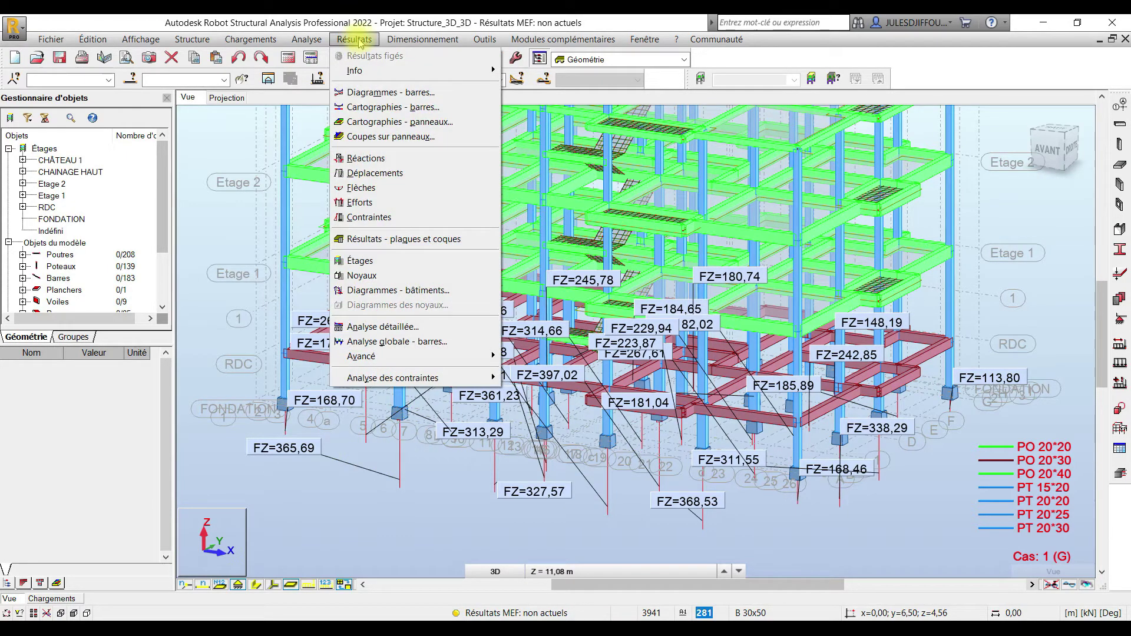
{"action": "left_click", "coordinate": [391, 92]}
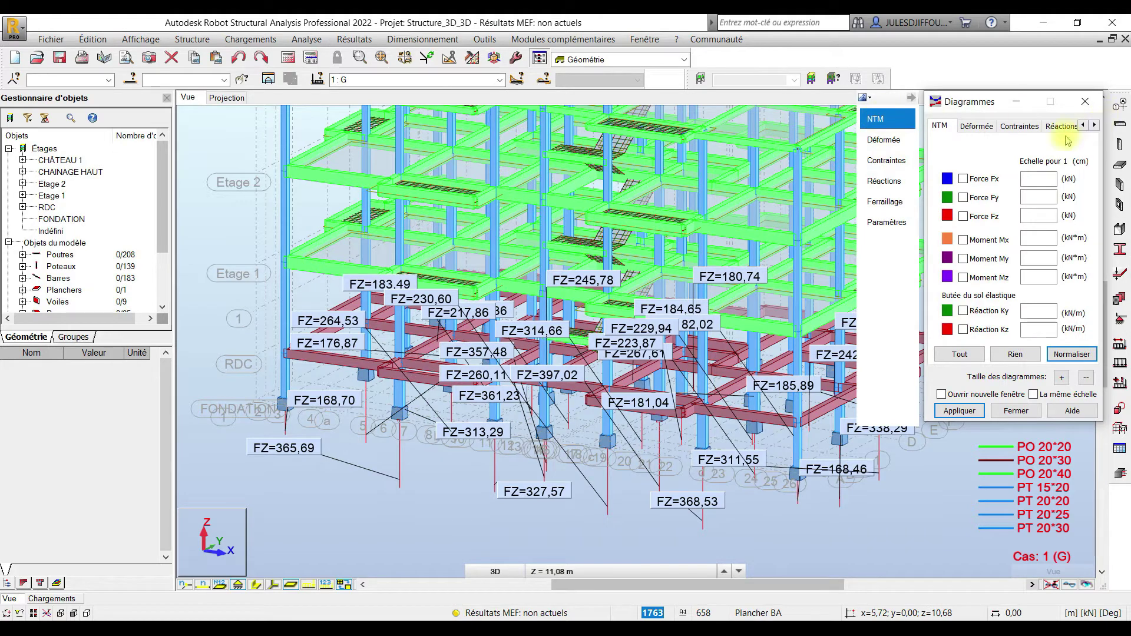
{"action": "left_click", "coordinate": [887, 222]}
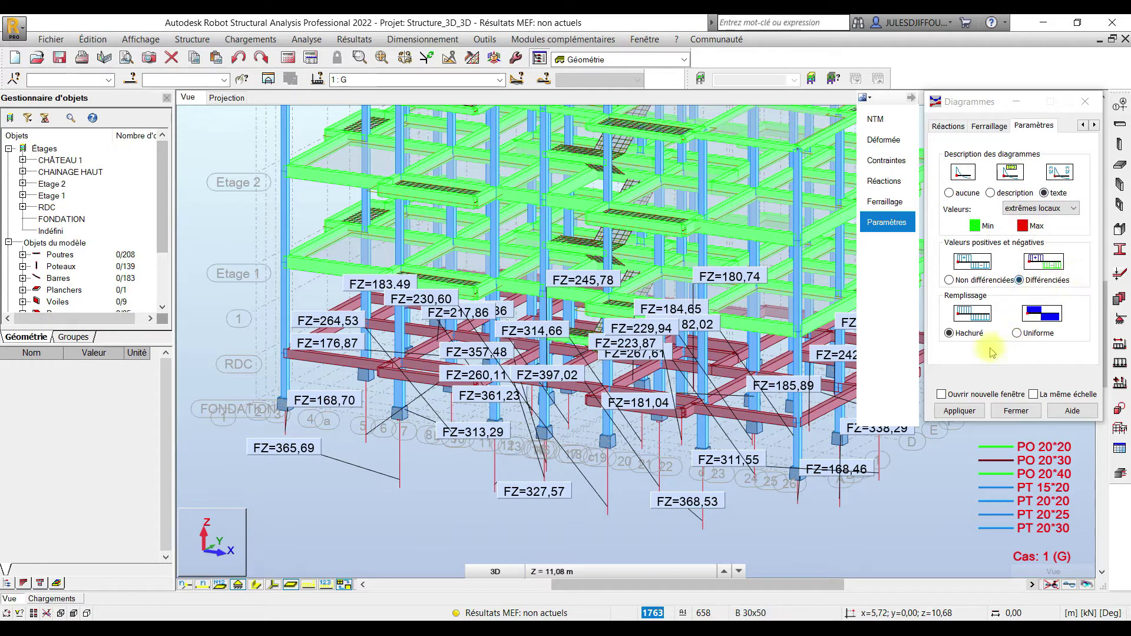
{"action": "left_click", "coordinate": [900, 188]}
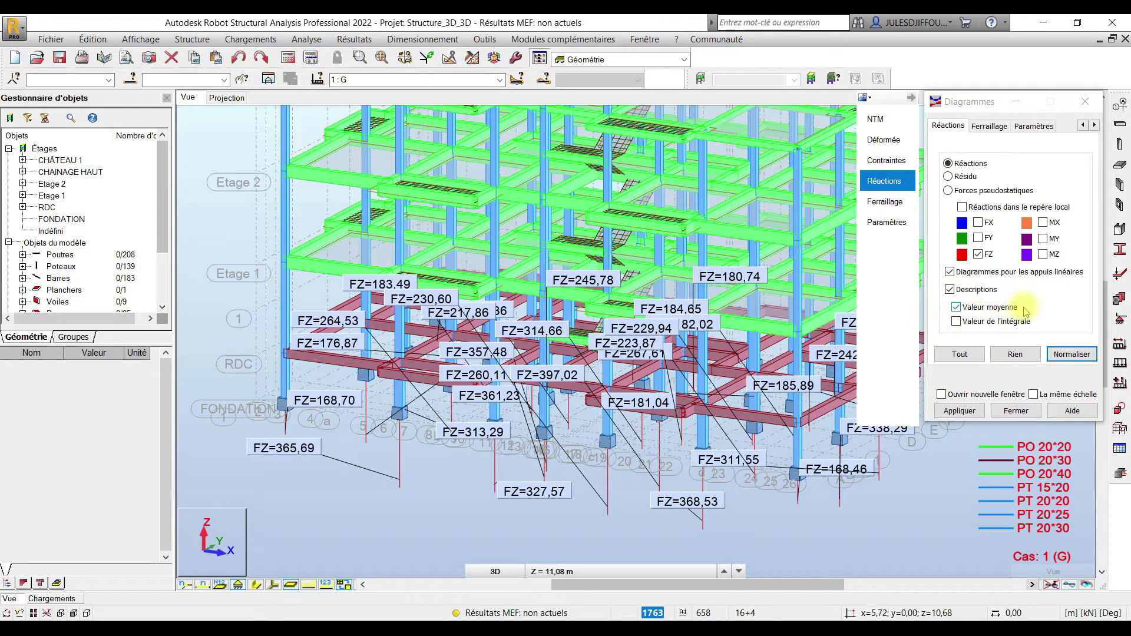
{"action": "left_click", "coordinate": [1016, 411]}
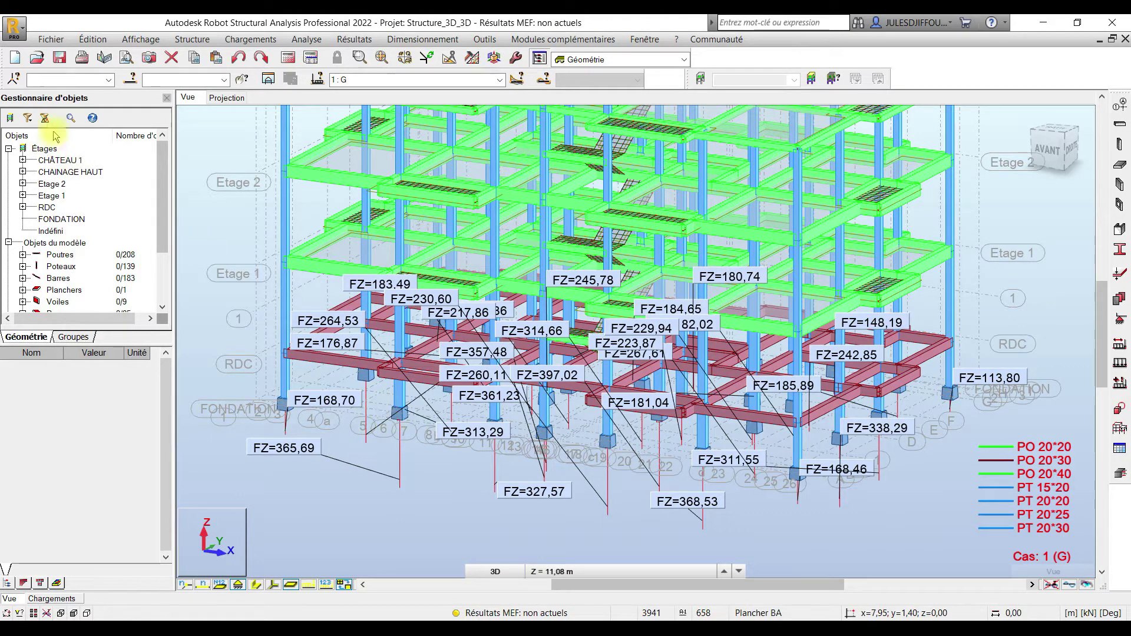
Step: Display the model in plan projection at the FONDATION level, Z = 0,00 m
{"action": "left_click", "coordinate": [224, 102]}
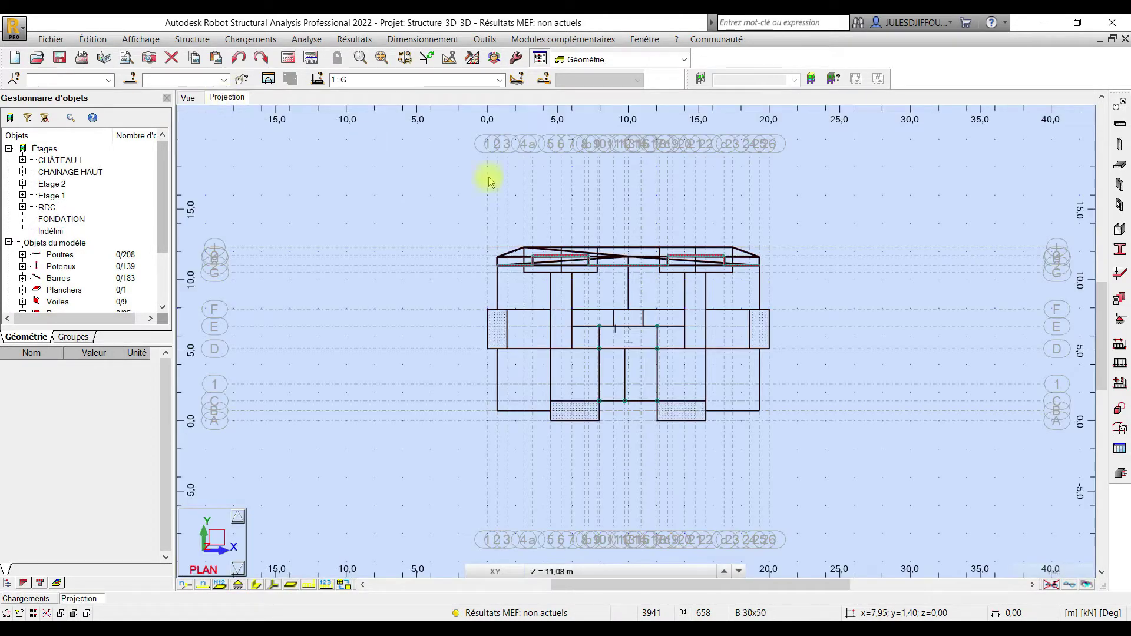
{"action": "left_click", "coordinate": [555, 572]}
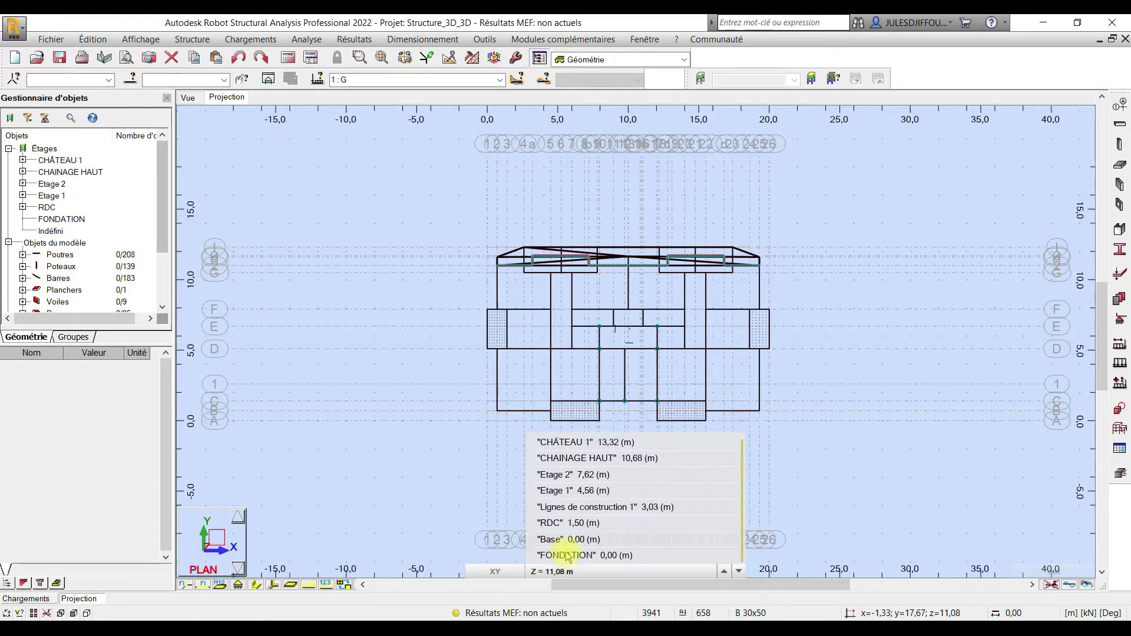
{"action": "left_click", "coordinate": [573, 556]}
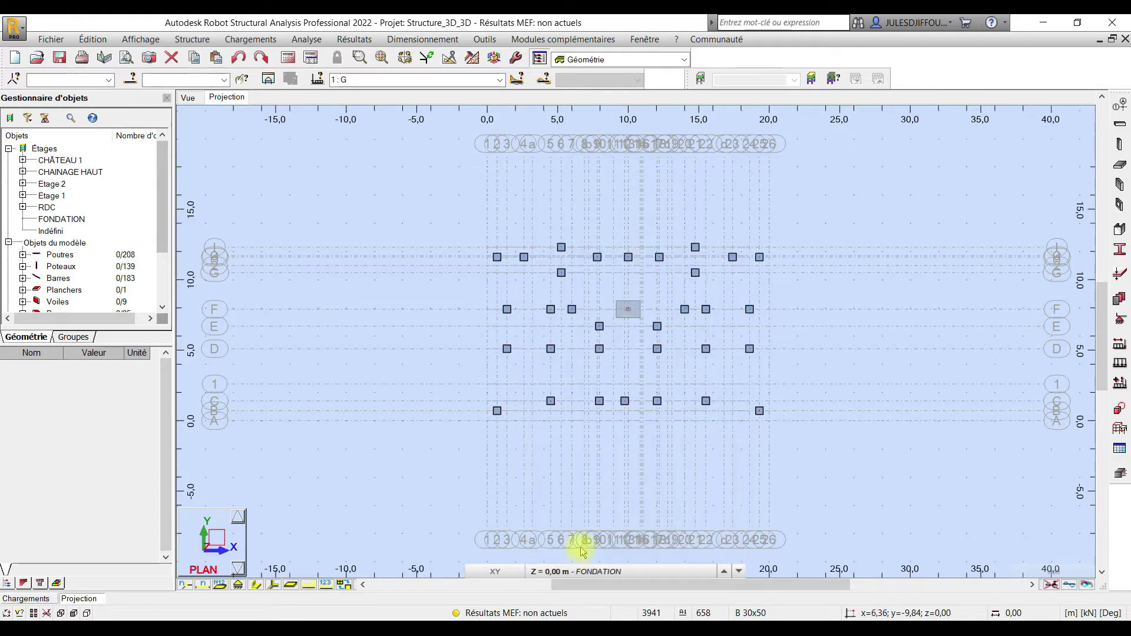
{"action": "scroll", "coordinate": [657, 297], "scroll_direction": "up", "scroll_amount": 1}
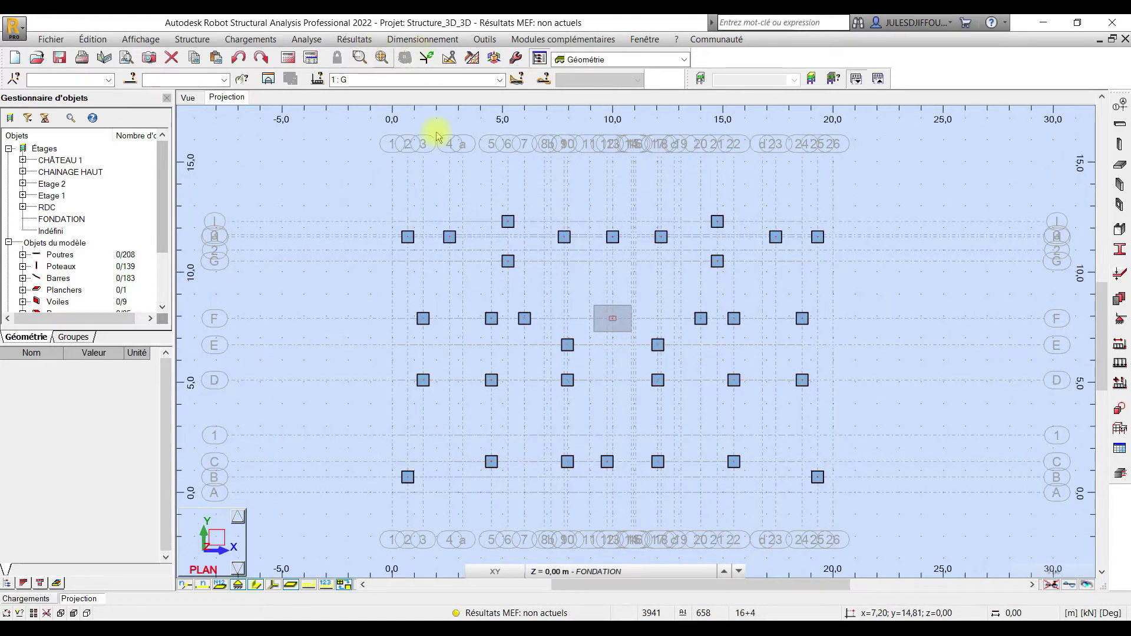
Step: Set the bar diagram parameters for the plan view to text descriptions with differentiated positive and negative values
{"action": "left_click", "coordinate": [354, 40]}
{"action": "left_click", "coordinate": [383, 93]}
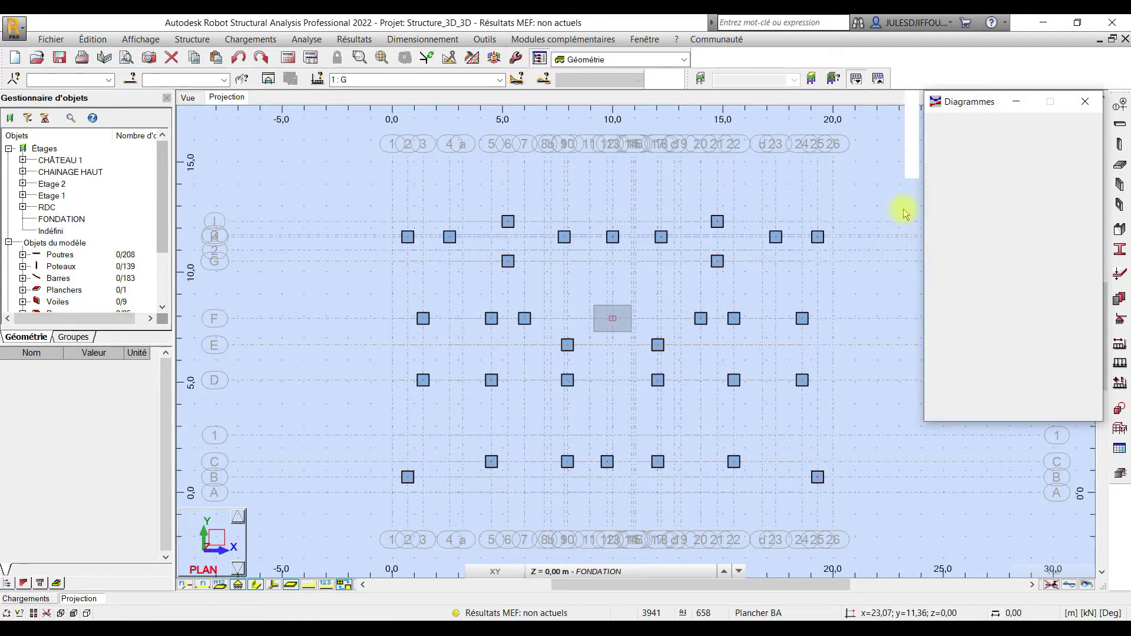
{"action": "left_click", "coordinate": [887, 222]}
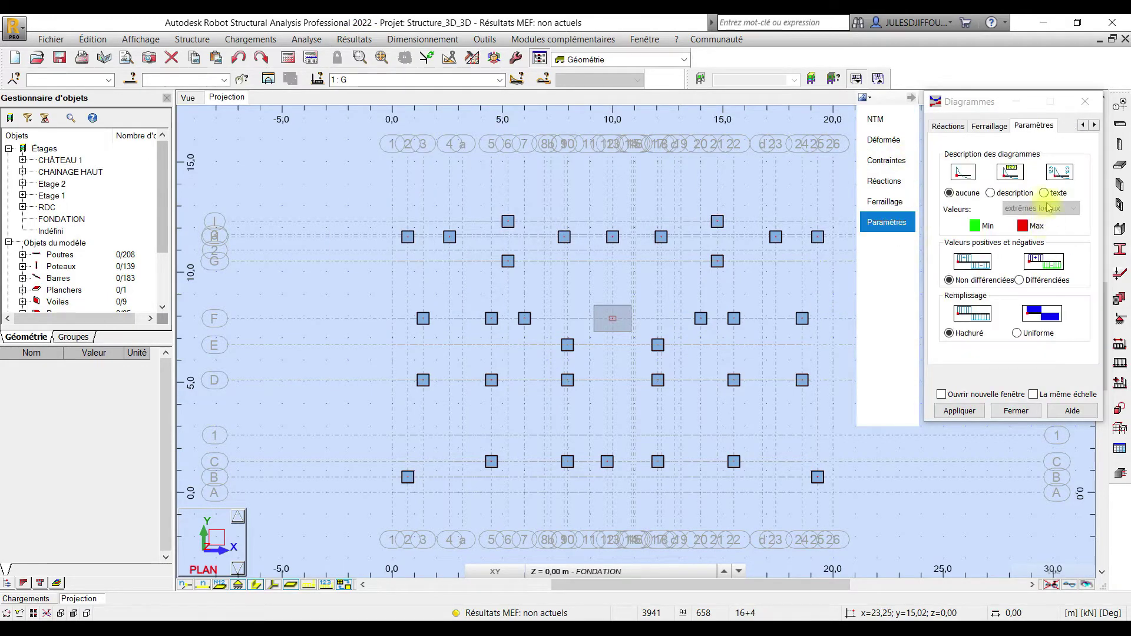
{"action": "left_click", "coordinate": [1043, 193]}
{"action": "left_click", "coordinate": [1020, 280]}
Step: Display the FZ support reactions on the foundation plan with linear support diagrams, descriptions and mean values
{"action": "left_click", "coordinate": [884, 181]}
{"action": "left_click", "coordinate": [979, 254]}
{"action": "left_click", "coordinate": [950, 271]}
{"action": "left_click", "coordinate": [950, 290]}
{"action": "left_click", "coordinate": [956, 307]}
{"action": "left_click", "coordinate": [982, 413]}
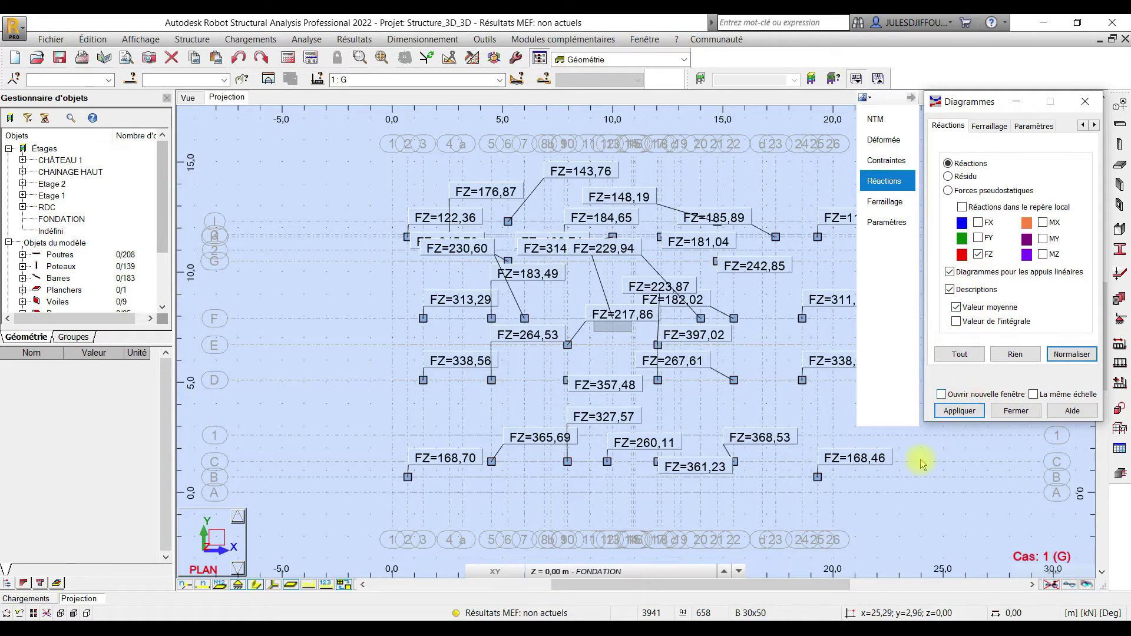
{"action": "left_click", "coordinate": [1015, 411]}
Step: Select together the four corner supports of the foundation plan, on gridlines 2 and 25
{"action": "scroll", "coordinate": [878, 406], "scroll_direction": "up", "scroll_amount": 1}
{"action": "scroll", "coordinate": [843, 430], "scroll_direction": "up", "scroll_amount": 1}
{"action": "middle_click_drag", "start_coordinate": [885, 424], "coordinate": [945, 421]}
{"action": "scroll", "coordinate": [957, 402], "scroll_direction": "down", "scroll_amount": 1}
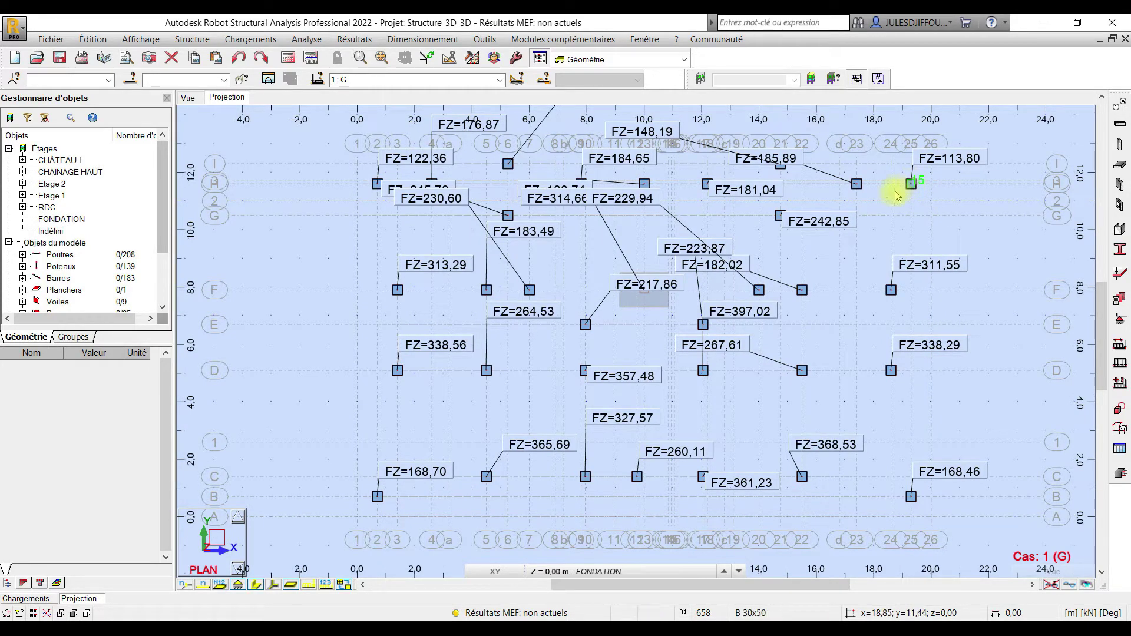
{"action": "left_click", "coordinate": [376, 185]}
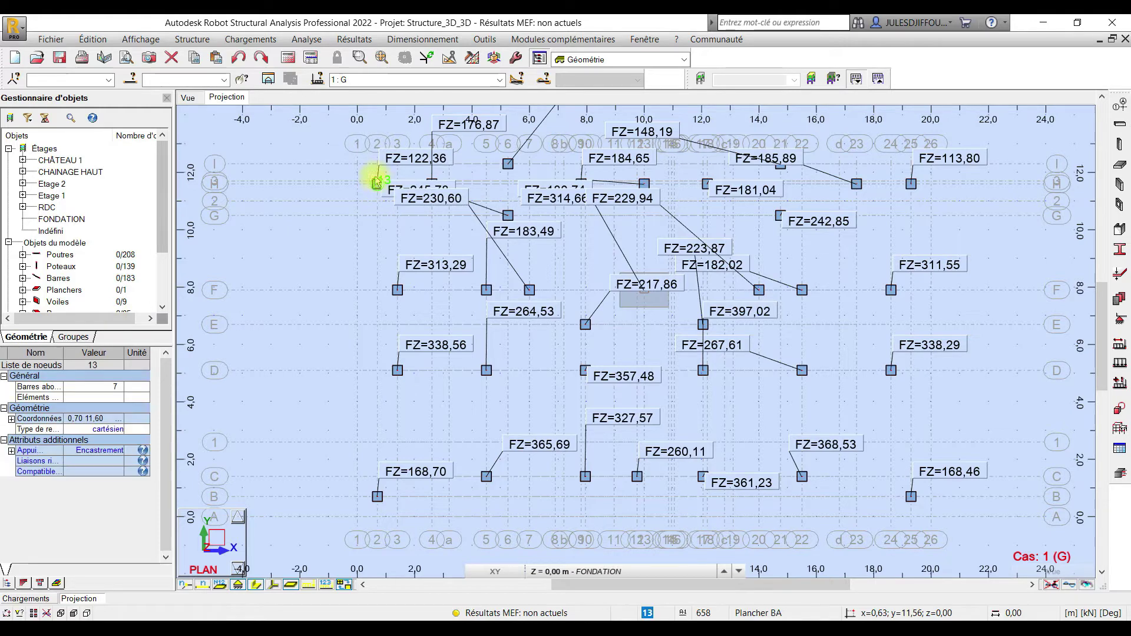
{"action": "left_click", "coordinate": [911, 185], "text": "ctrl"}
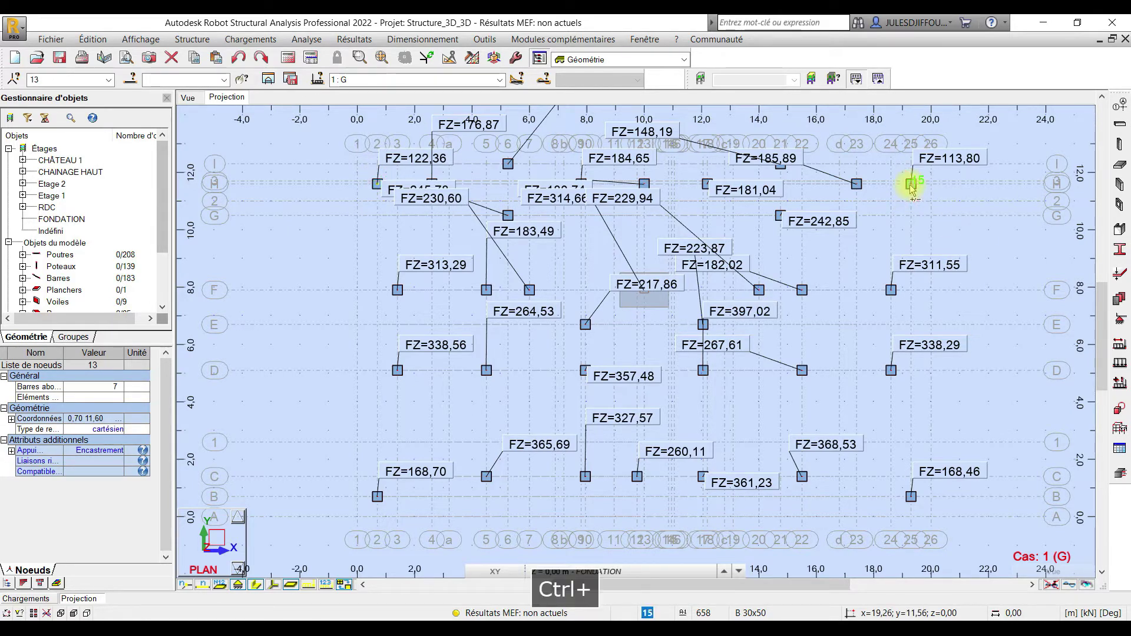
{"action": "left_click", "coordinate": [911, 497], "text": "ctrl"}
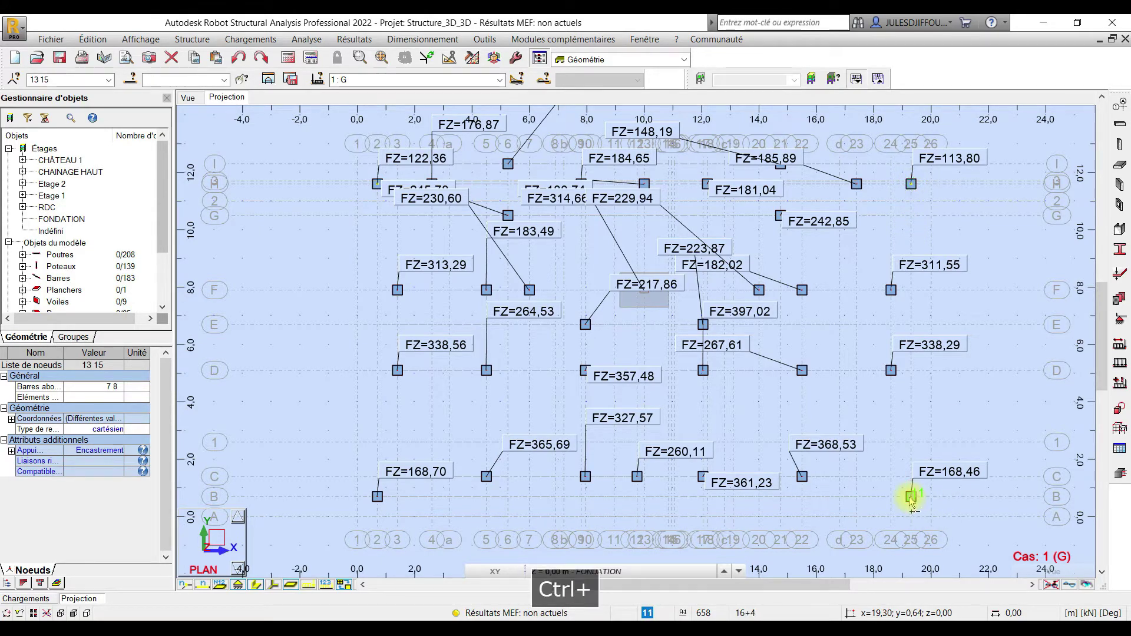
{"action": "left_click", "coordinate": [378, 496], "text": "ctrl"}
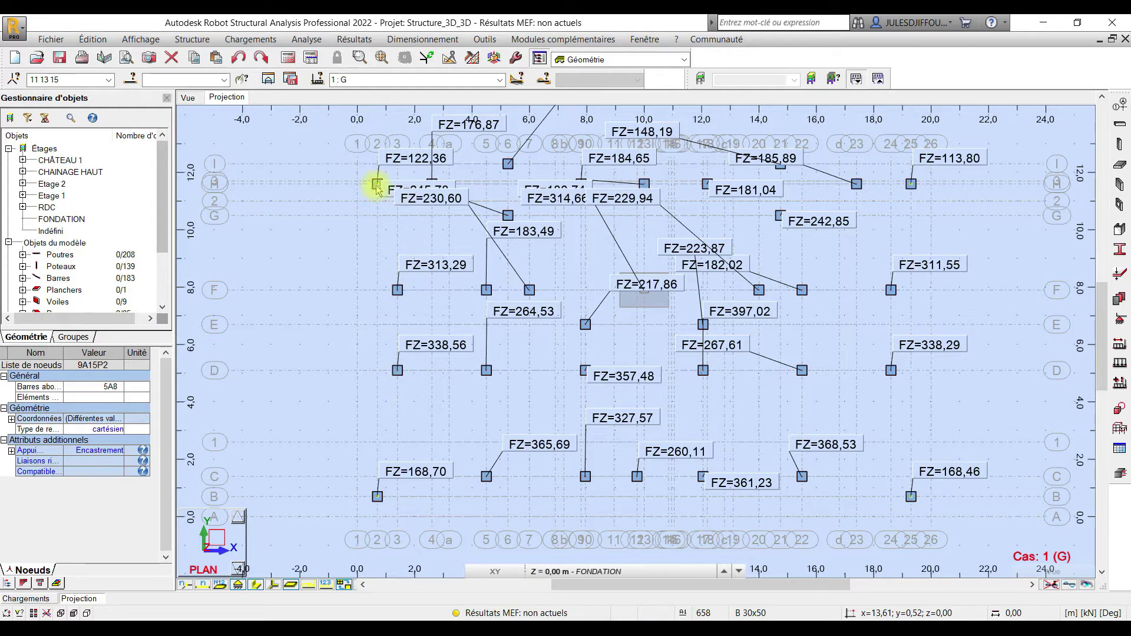
Step: Extend the selection with windows around the supports and columns near gridlines G to I
{"action": "middle_click_drag", "start_coordinate": [525, 271], "coordinate": [520, 280]}
{"action": "scroll", "coordinate": [521, 281], "scroll_direction": "up", "scroll_amount": 2}
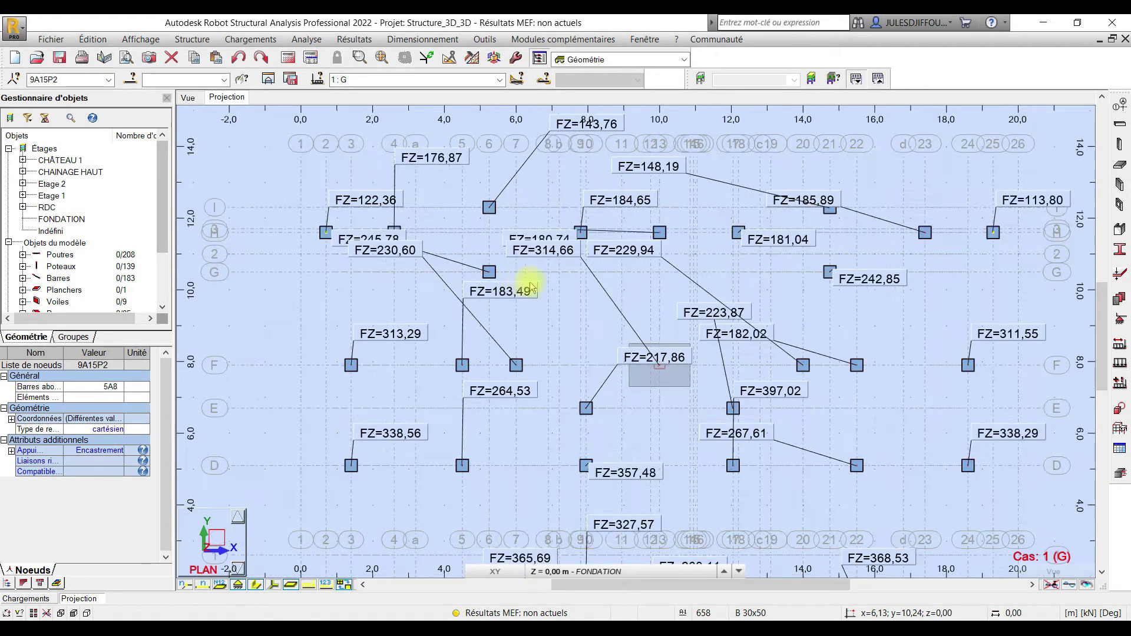
{"action": "middle_click_drag", "start_coordinate": [708, 289], "coordinate": [677, 383]}
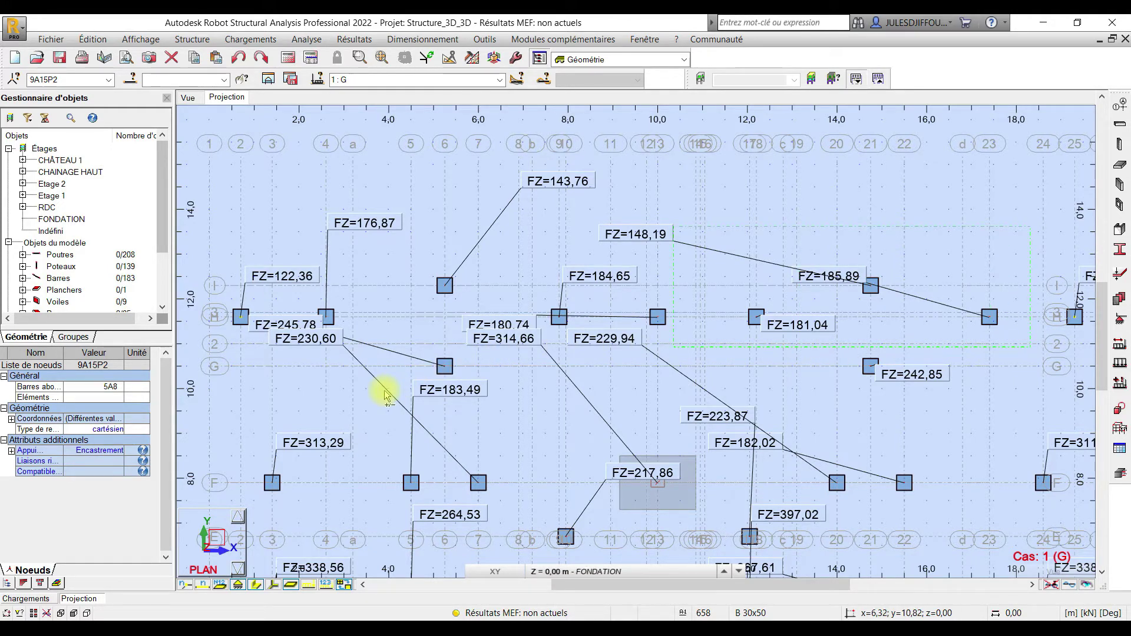
{"action": "left_click_drag", "start_coordinate": [386, 392], "coordinate": [385, 389]}
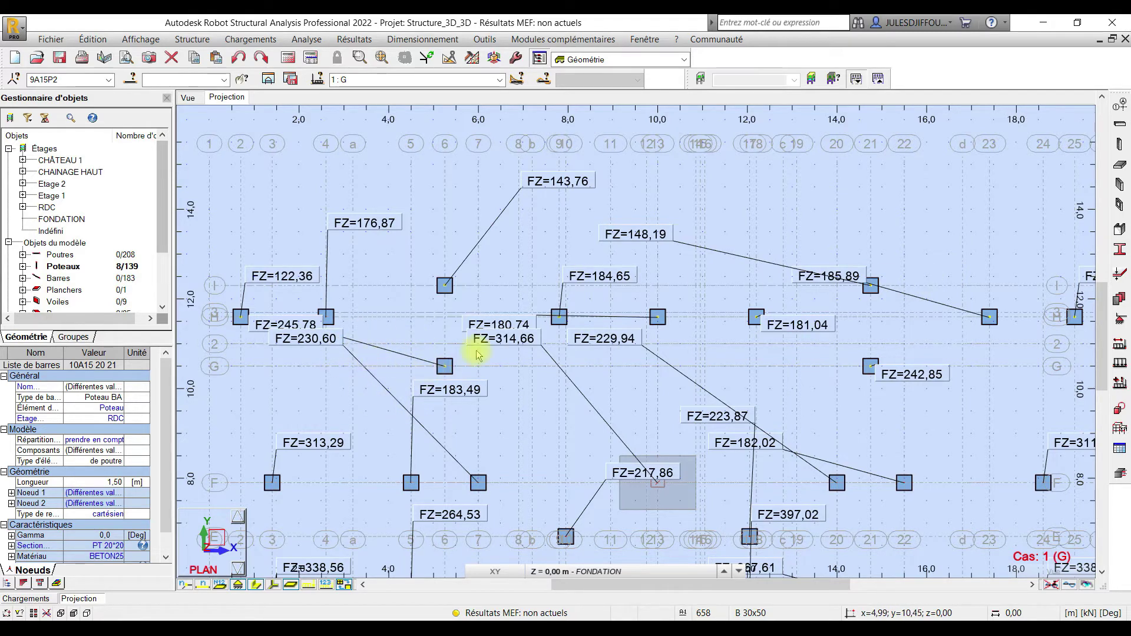
{"action": "scroll", "coordinate": [648, 253], "scroll_direction": "down", "scroll_amount": 2}
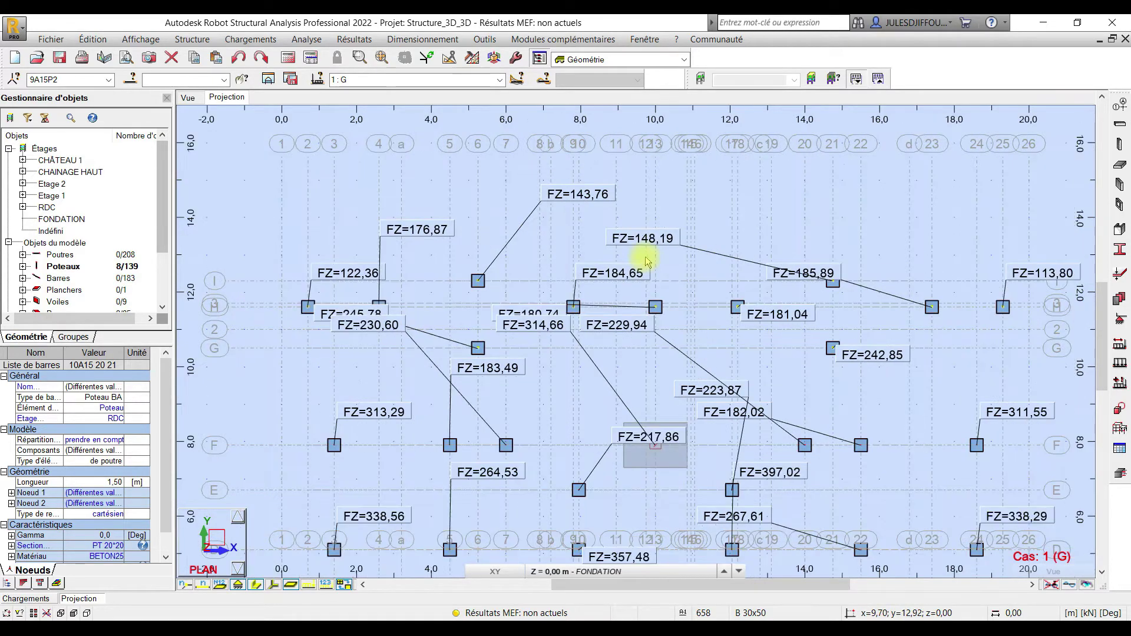
{"action": "middle_click_drag", "start_coordinate": [778, 383], "coordinate": [720, 300]}
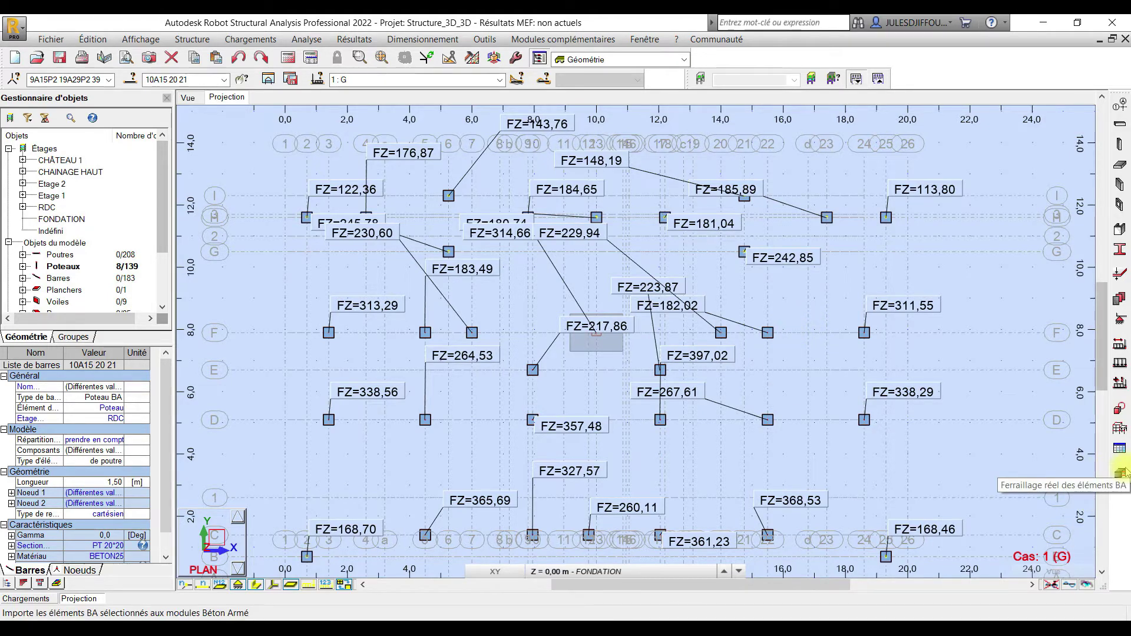
Step: Send the selected elements to real RC reinforcement design, accepting manual combinations ELU(1.35G+1.5Q) and ELS(G+Q) for both columns and footings
{"action": "left_click", "coordinate": [427, 42]}
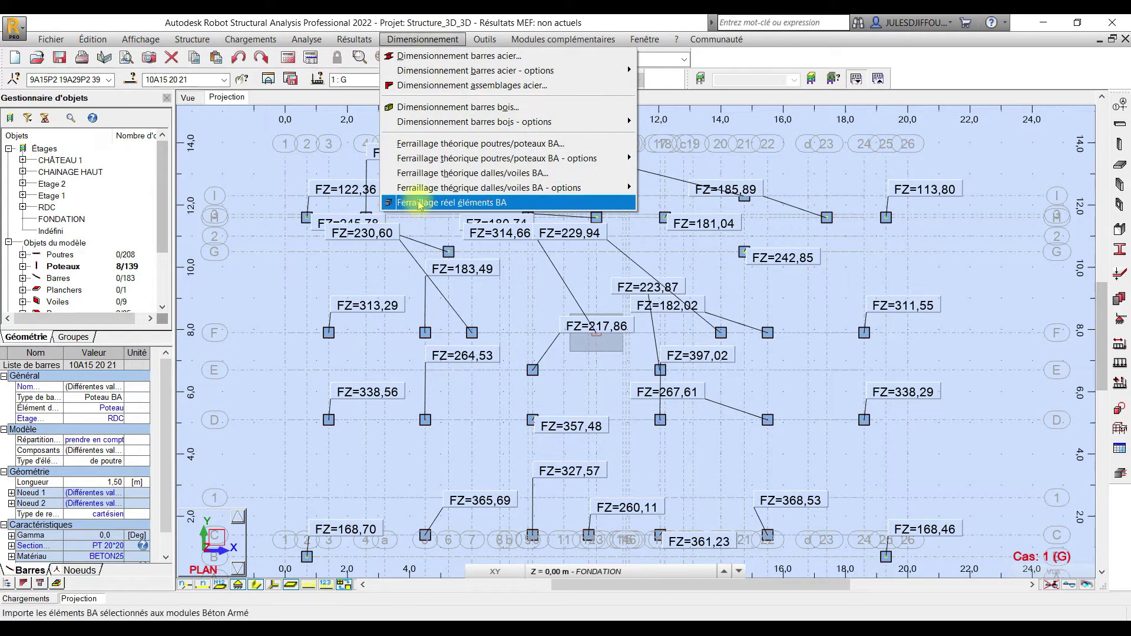
{"action": "left_click", "coordinate": [1121, 469]}
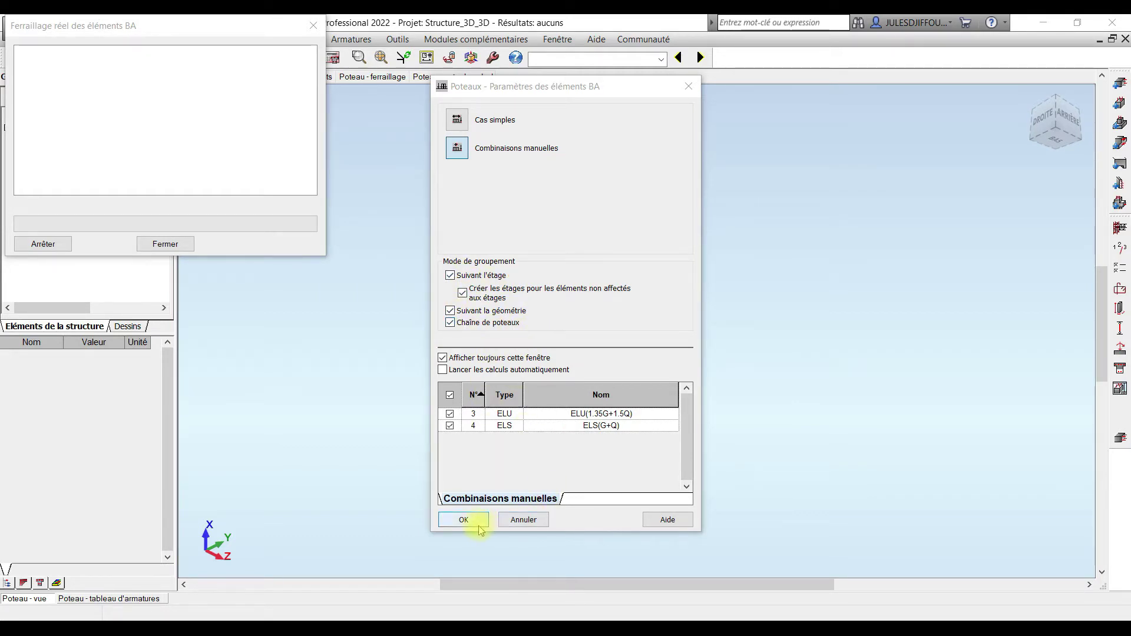
{"action": "left_click", "coordinate": [462, 519]}
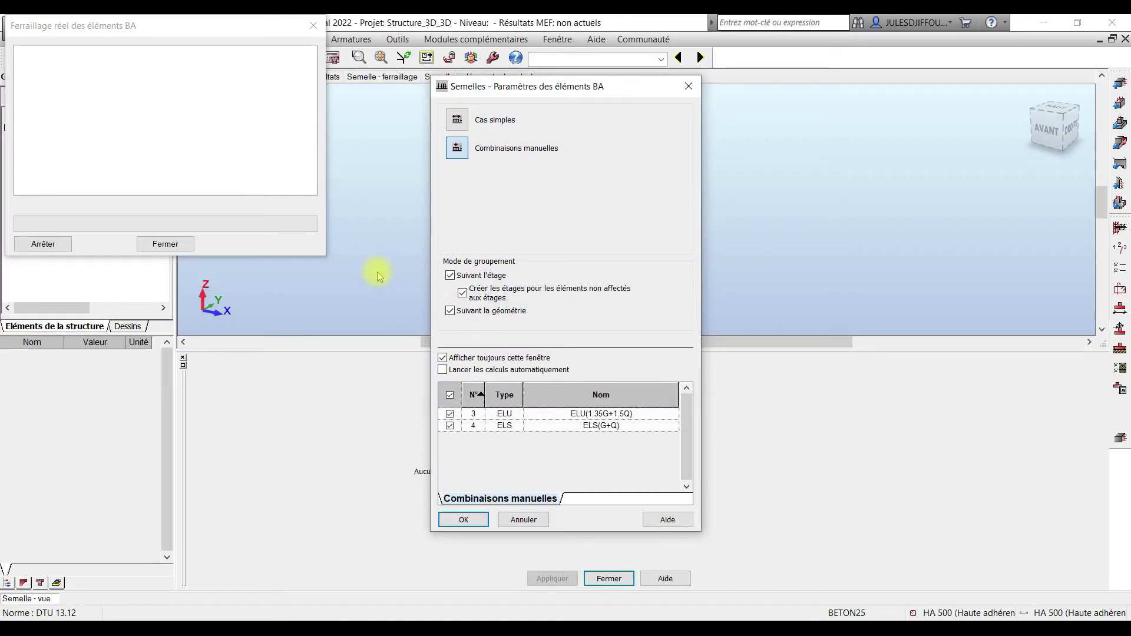
{"action": "left_click", "coordinate": [462, 524]}
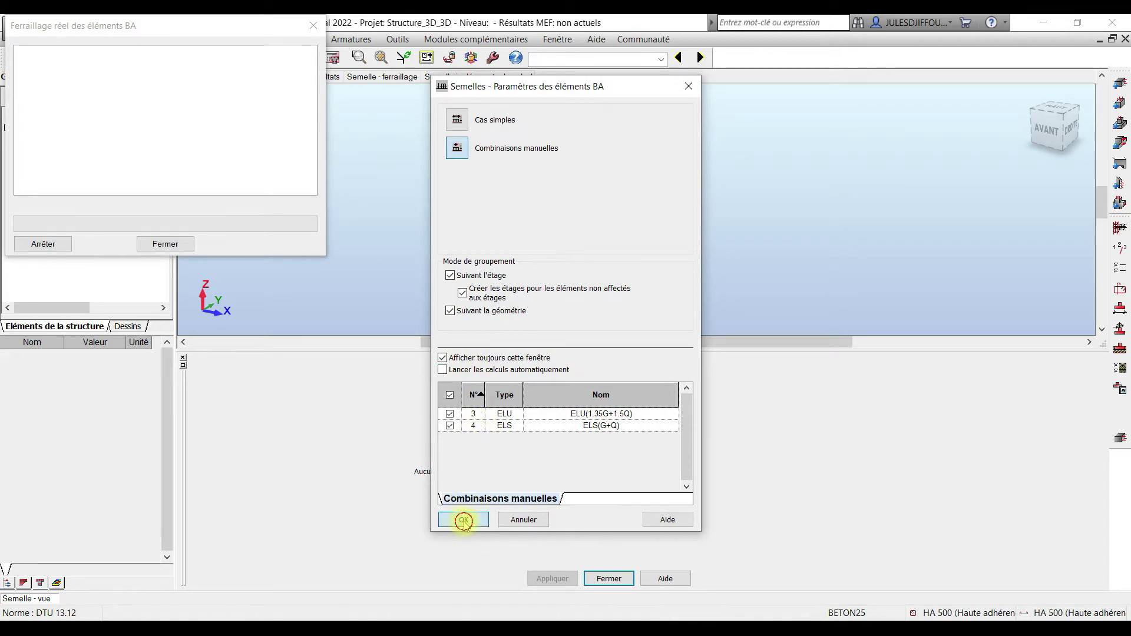
{"action": "left_click", "coordinate": [464, 521]}
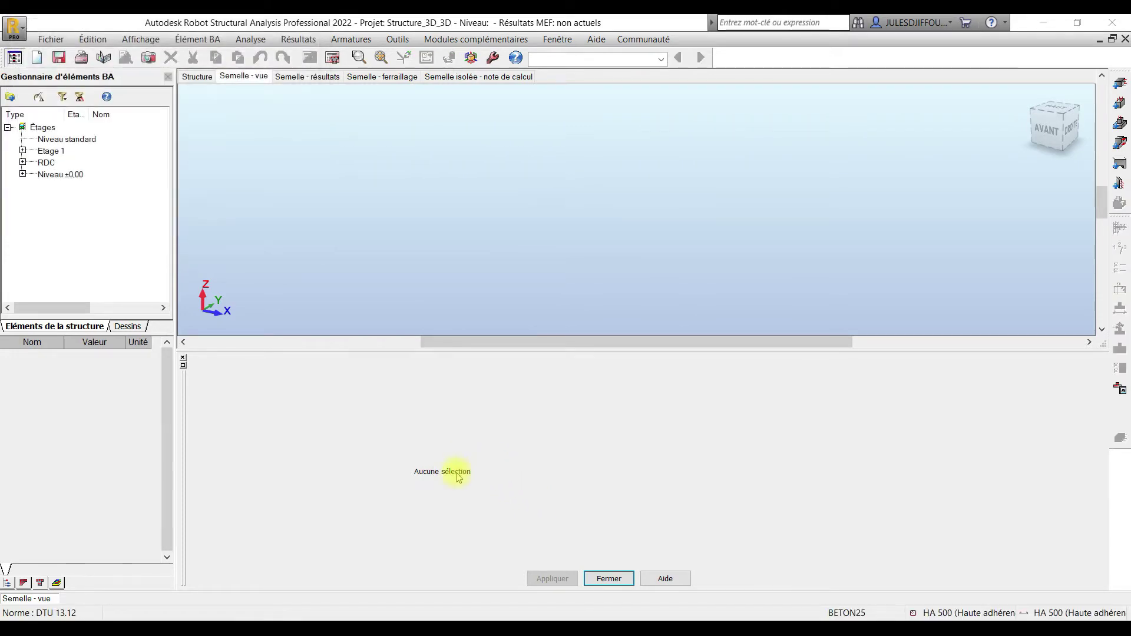
Step: Expand the Niveau ±0,00, Etage 1 and RDC levels in the RC element tree to examine the imported footings and columns
{"action": "left_click", "coordinate": [22, 174]}
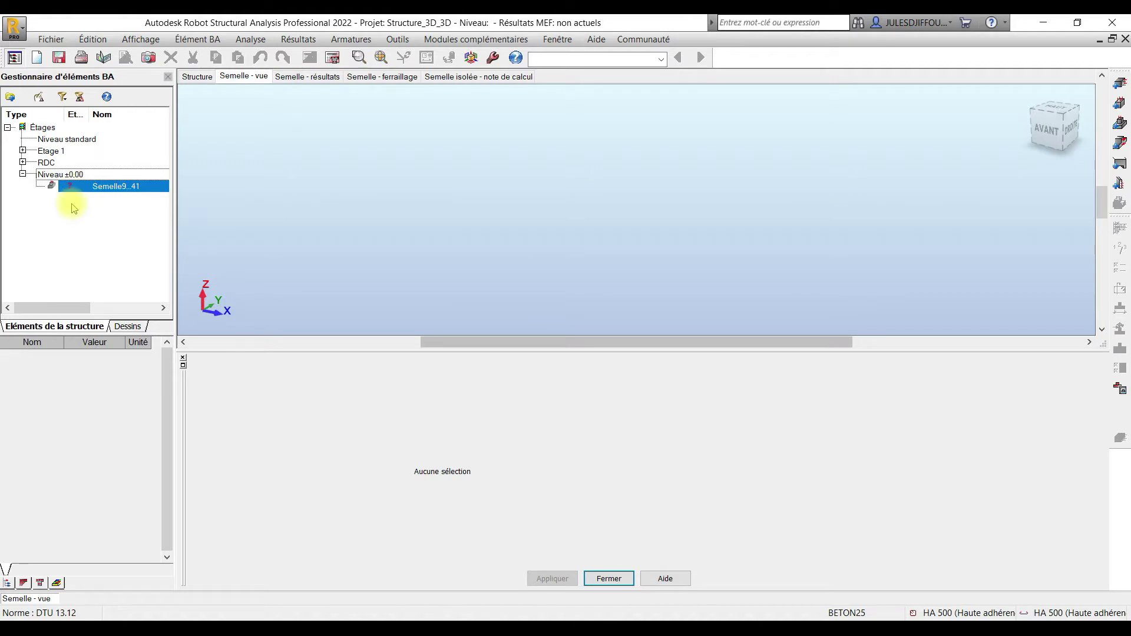
{"action": "left_click", "coordinate": [22, 151]}
{"action": "left_click", "coordinate": [23, 151]}
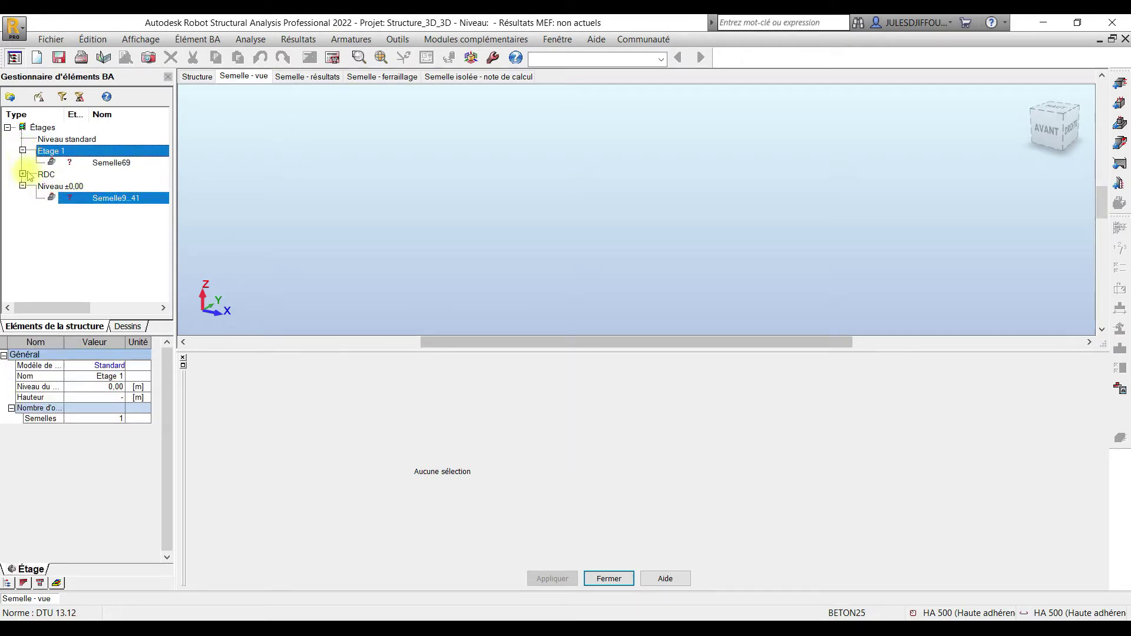
{"action": "left_click", "coordinate": [22, 174]}
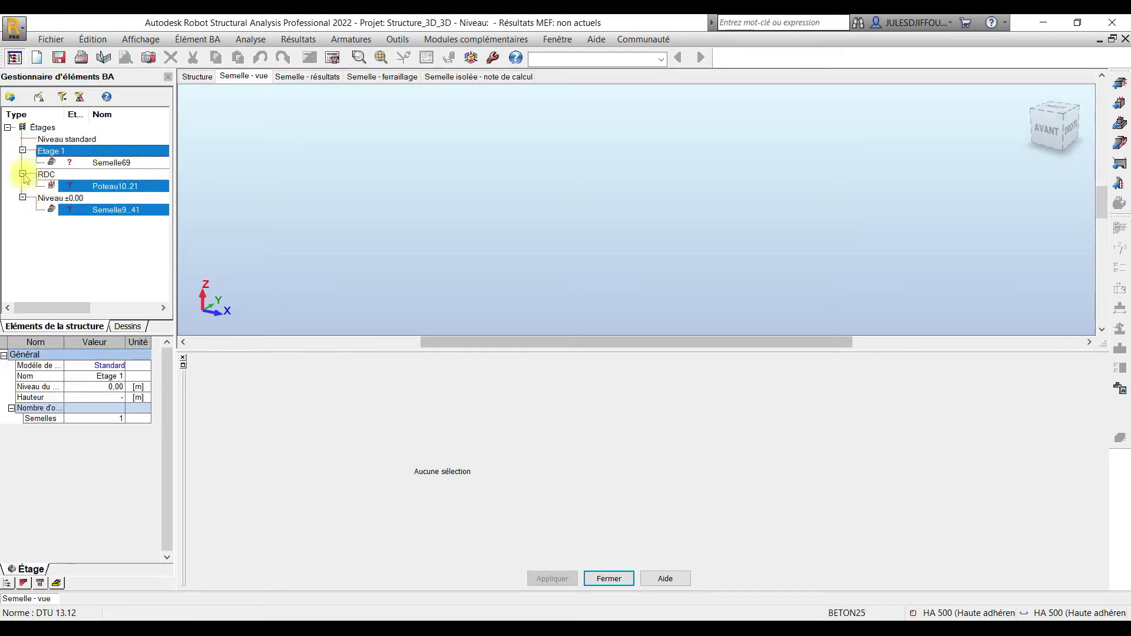
Step: Rename the footing Semelle9..41 under Niveau ±0,00 as S1
{"action": "left_click", "coordinate": [109, 165]}
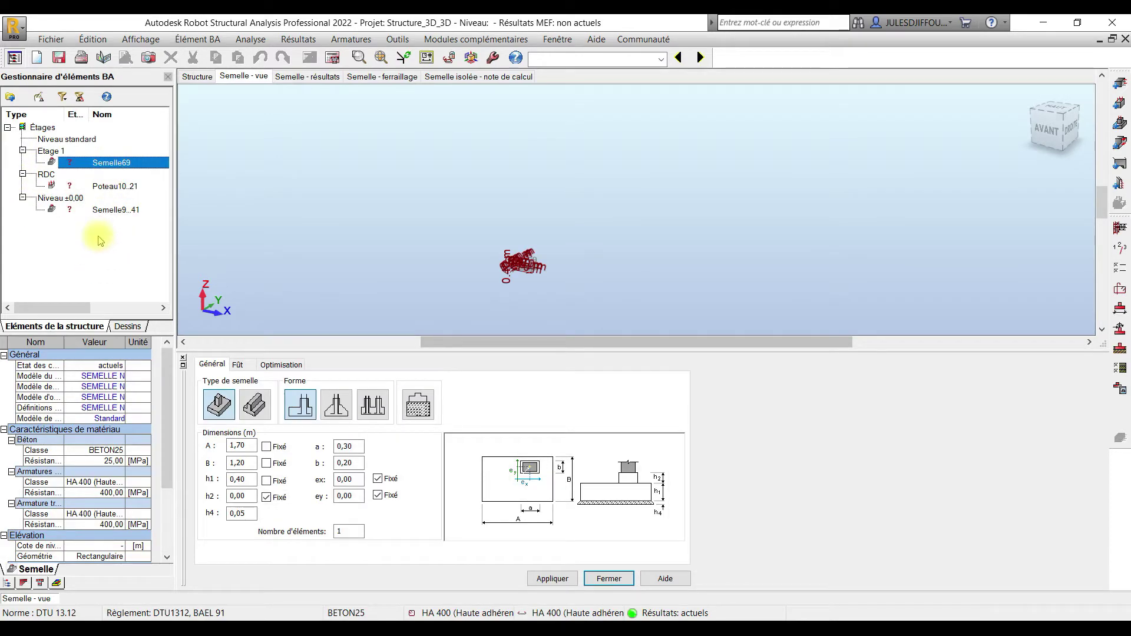
{"action": "left_click", "coordinate": [112, 212]}
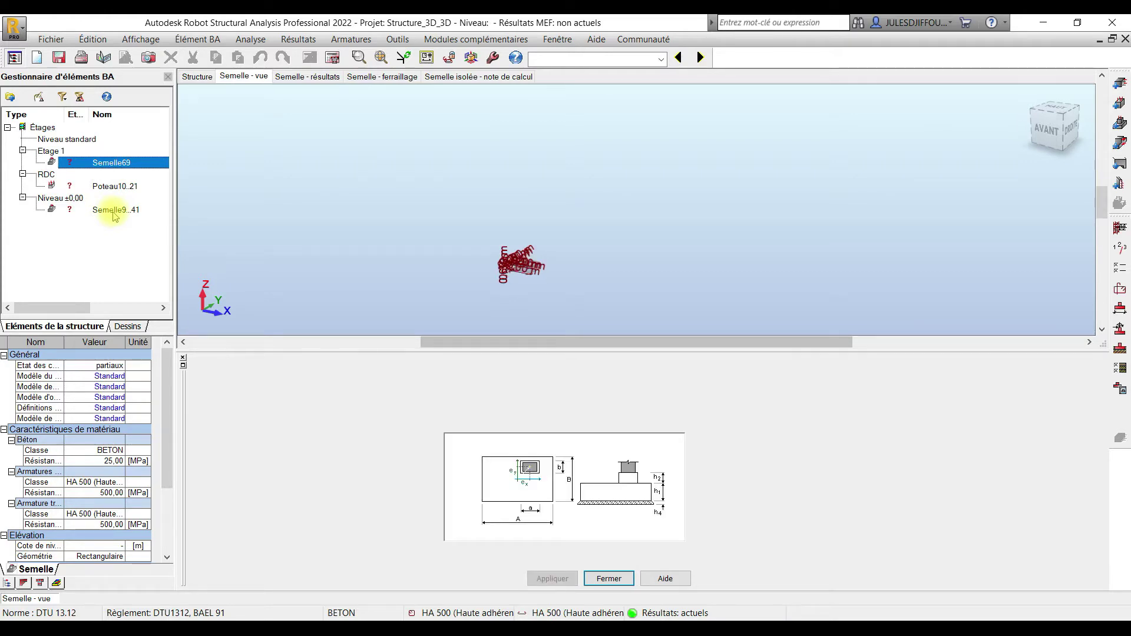
{"action": "left_click", "coordinate": [113, 210]}
{"action": "left_click", "coordinate": [123, 225]}
{"action": "right_click", "coordinate": [117, 219]}
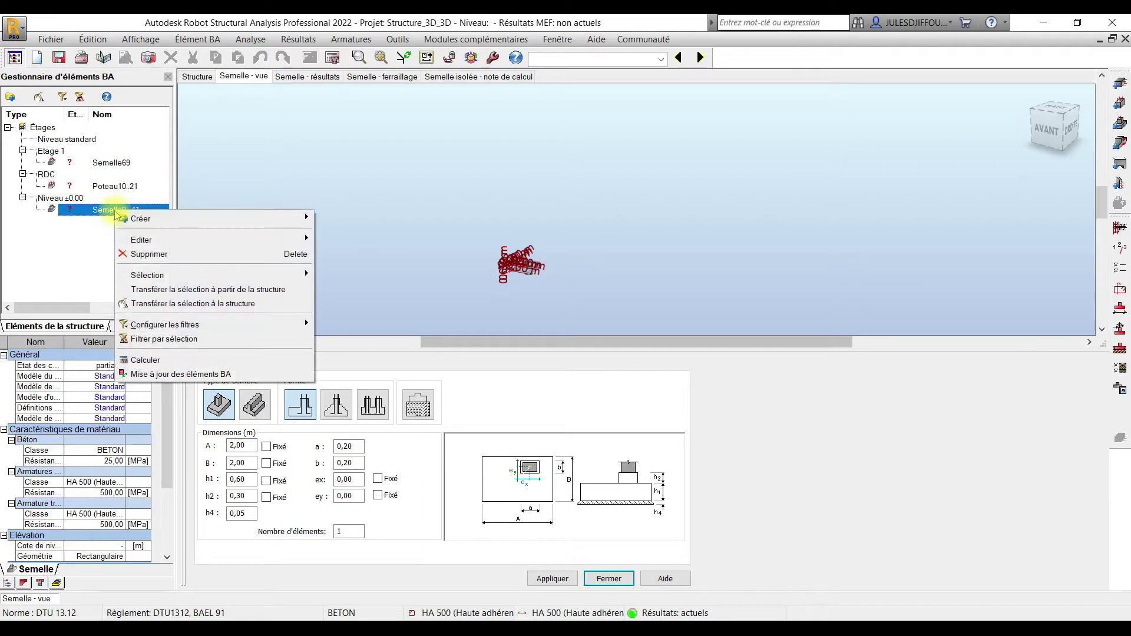
{"action": "mouse_move", "coordinate": [171, 239]}
{"action": "left_click", "coordinate": [353, 283]}
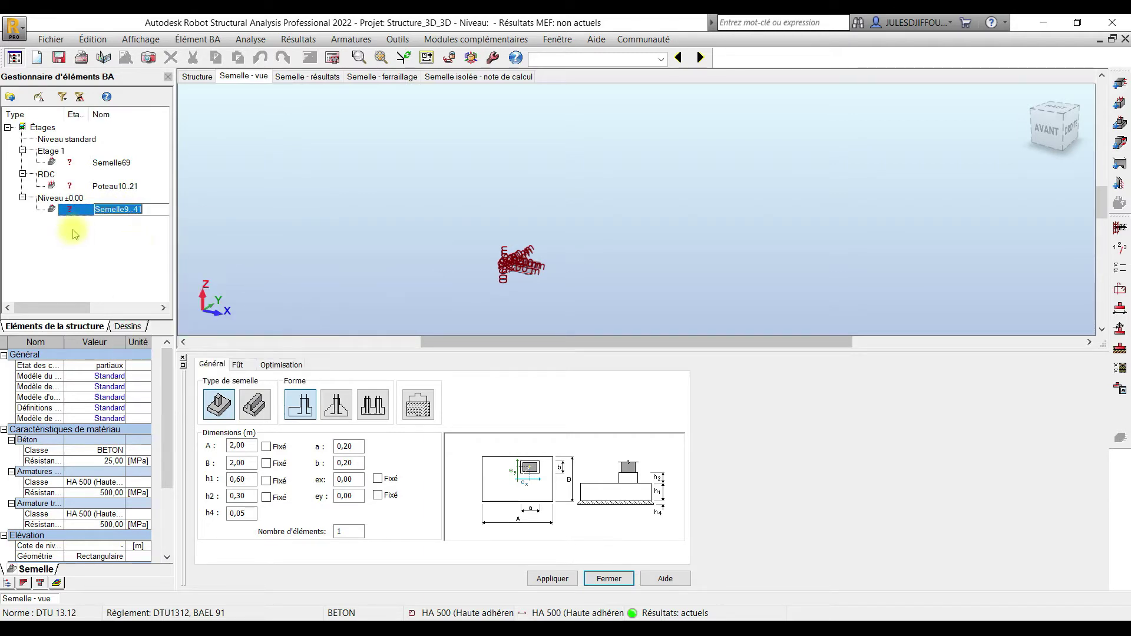
{"action": "type", "text": "S1"}
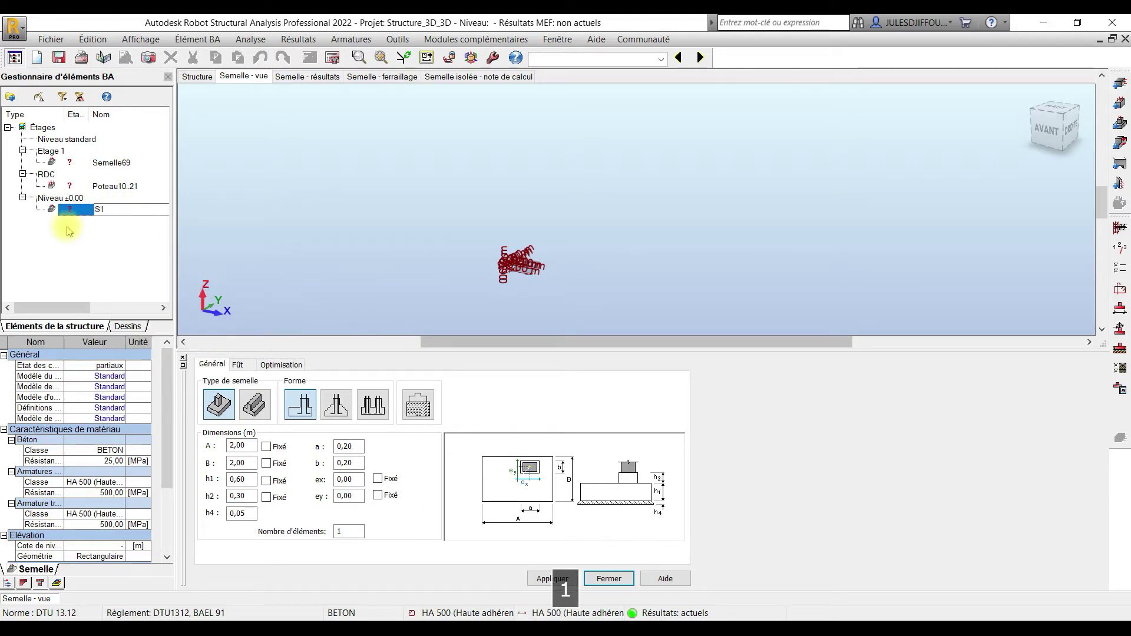
{"action": "key", "text": "Return"}
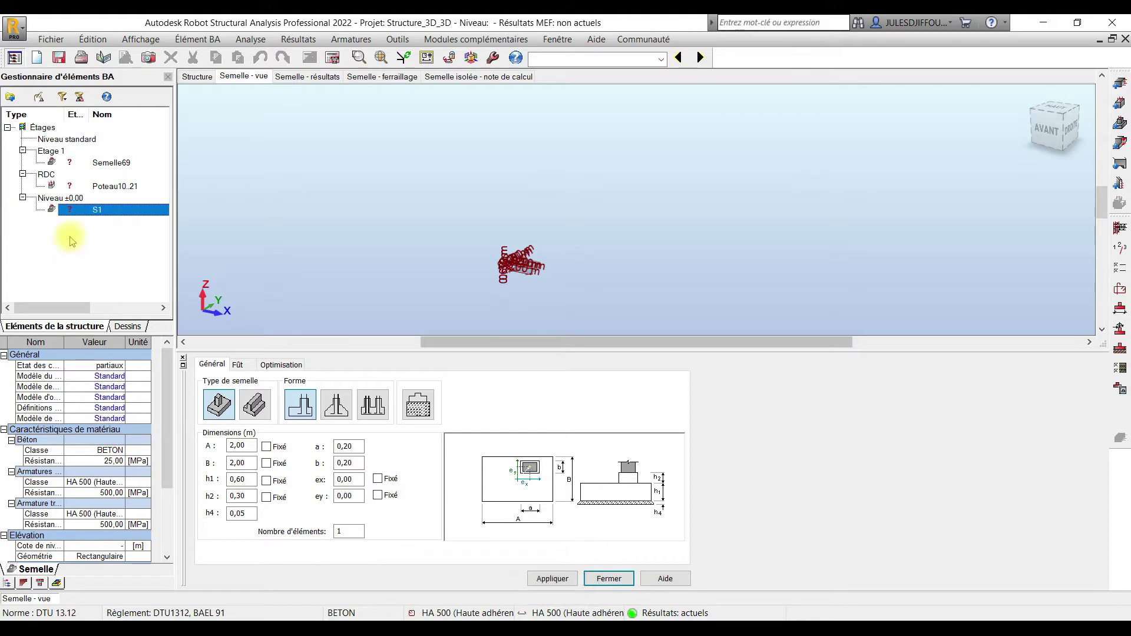
Step: Fix dimension h2 of footing S1 and set it to 0
{"action": "scroll", "coordinate": [507, 274], "scroll_direction": "up", "scroll_amount": 6}
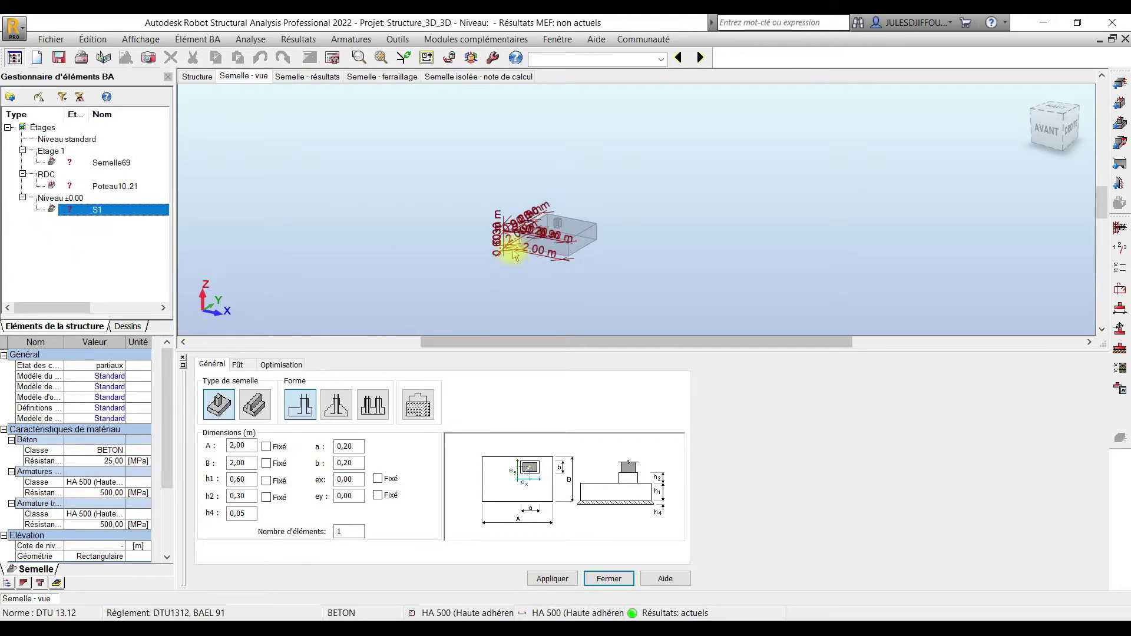
{"action": "middle_click_drag", "start_coordinate": [574, 239], "coordinate": [622, 233]}
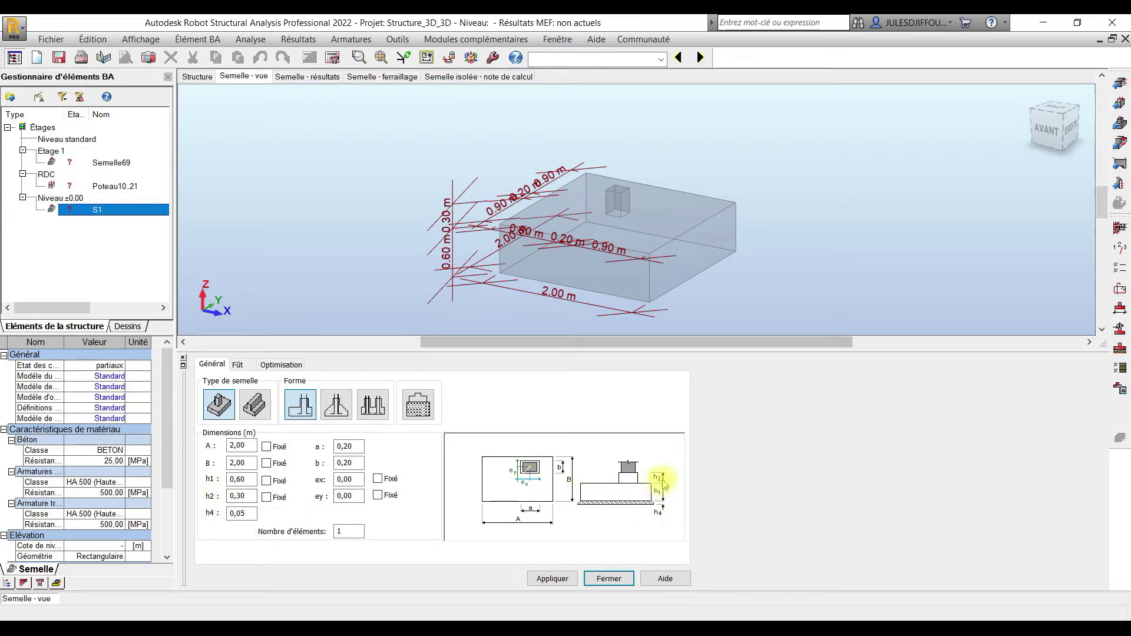
{"action": "left_click", "coordinate": [267, 497]}
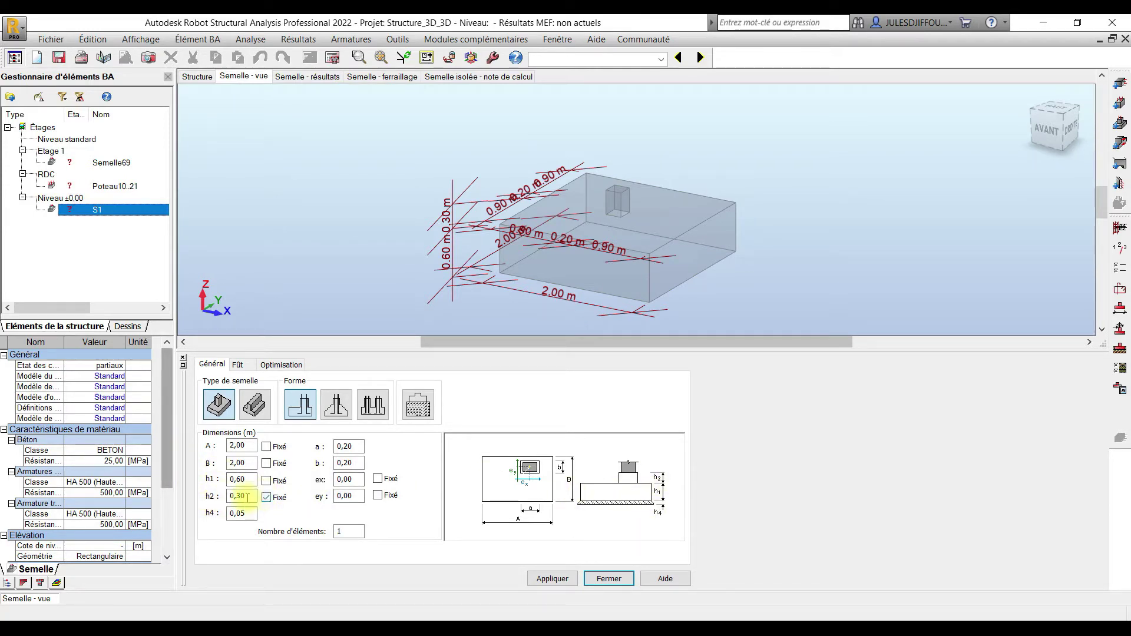
{"action": "type", "text": "0"}
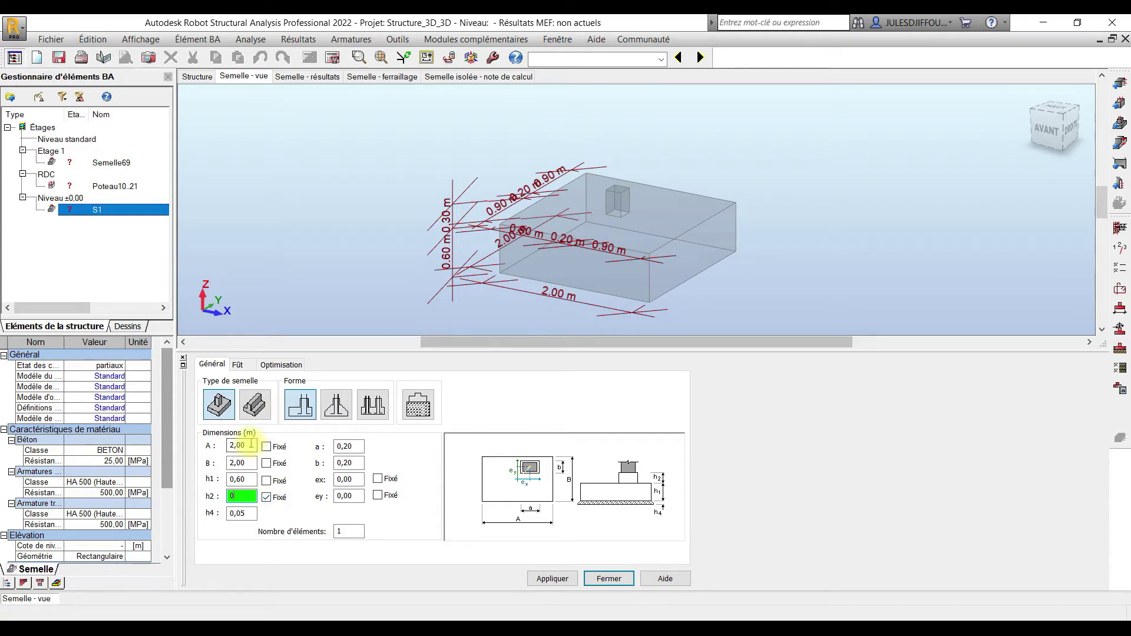
Step: Check the pedestal type, keep Homothétique as the footing's optimisation geometry, and apply the footing S1 definition
{"action": "left_click", "coordinate": [239, 365]}
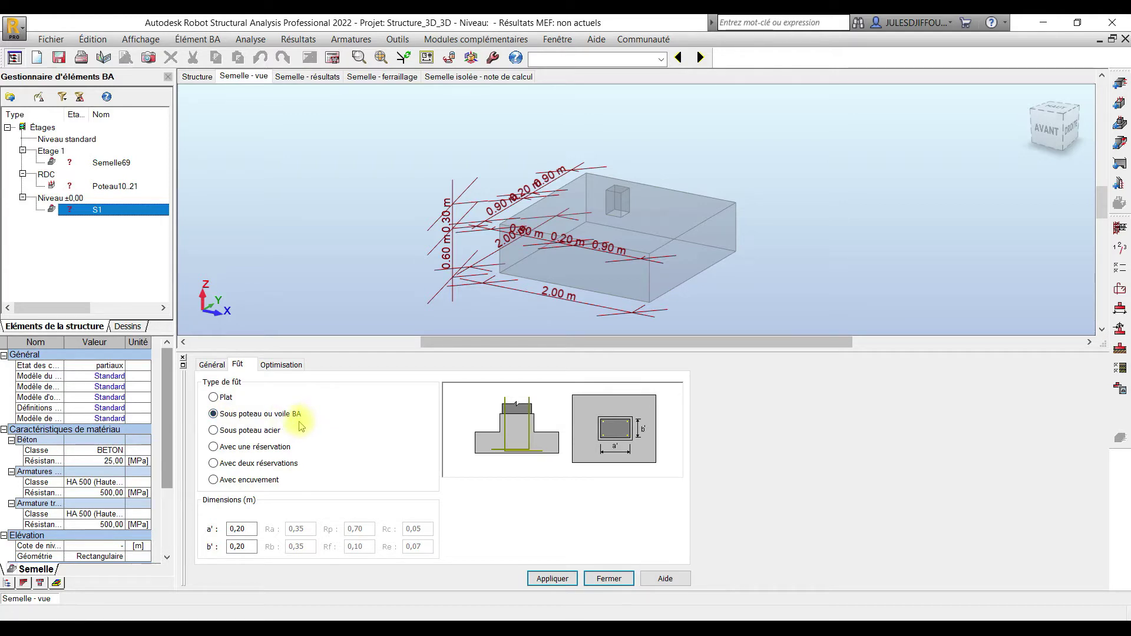
{"action": "left_click", "coordinate": [278, 365]}
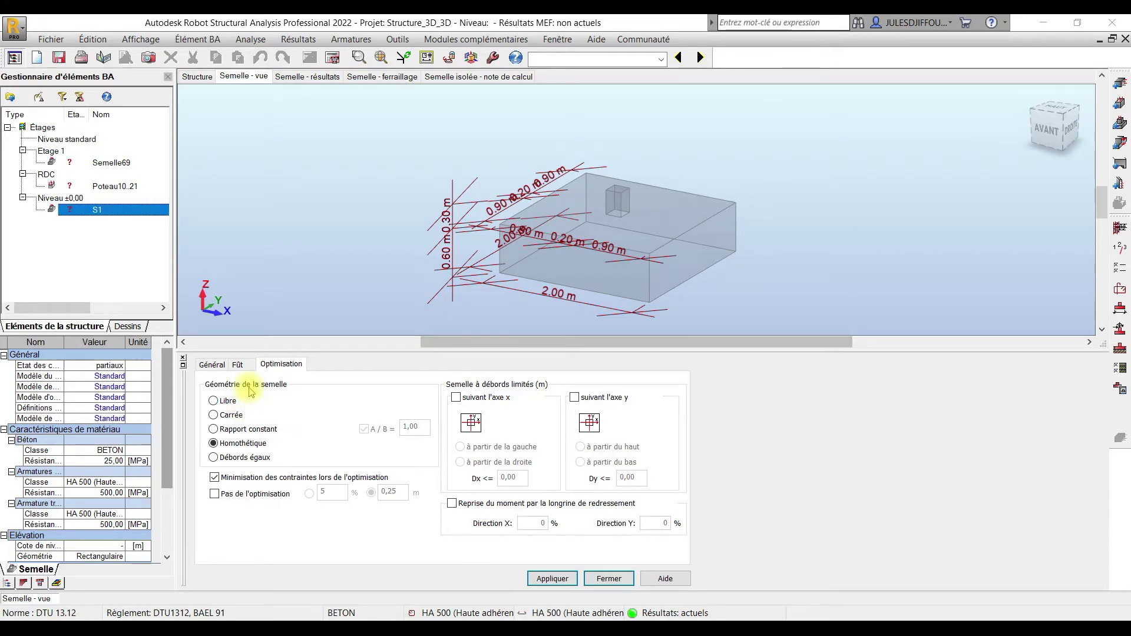
{"action": "left_click", "coordinate": [214, 402]}
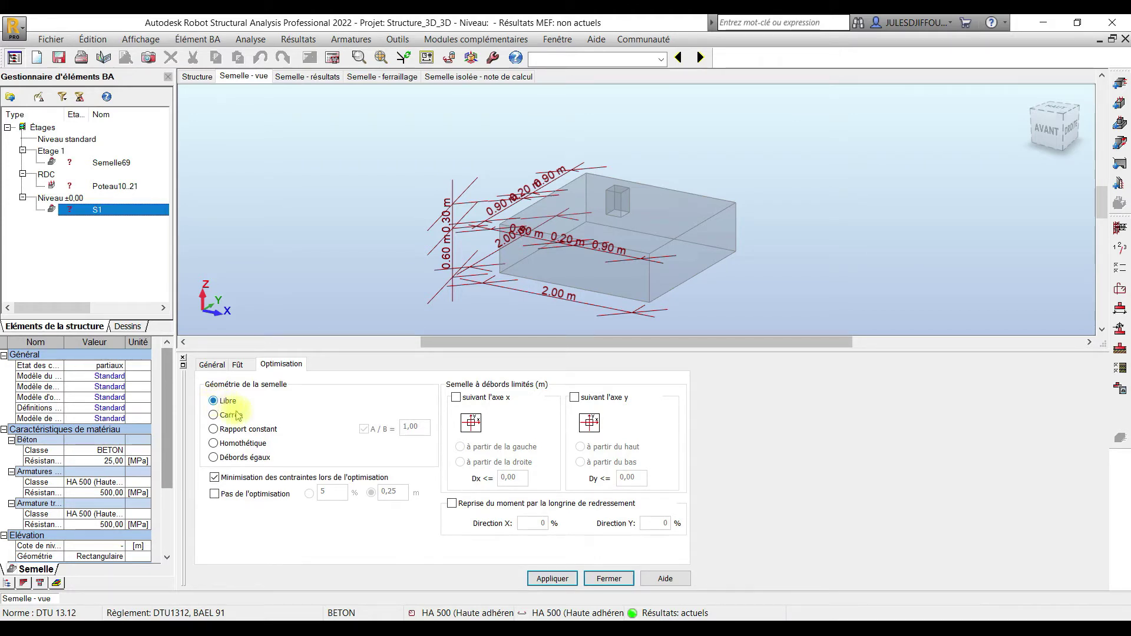
{"action": "left_click", "coordinate": [213, 443]}
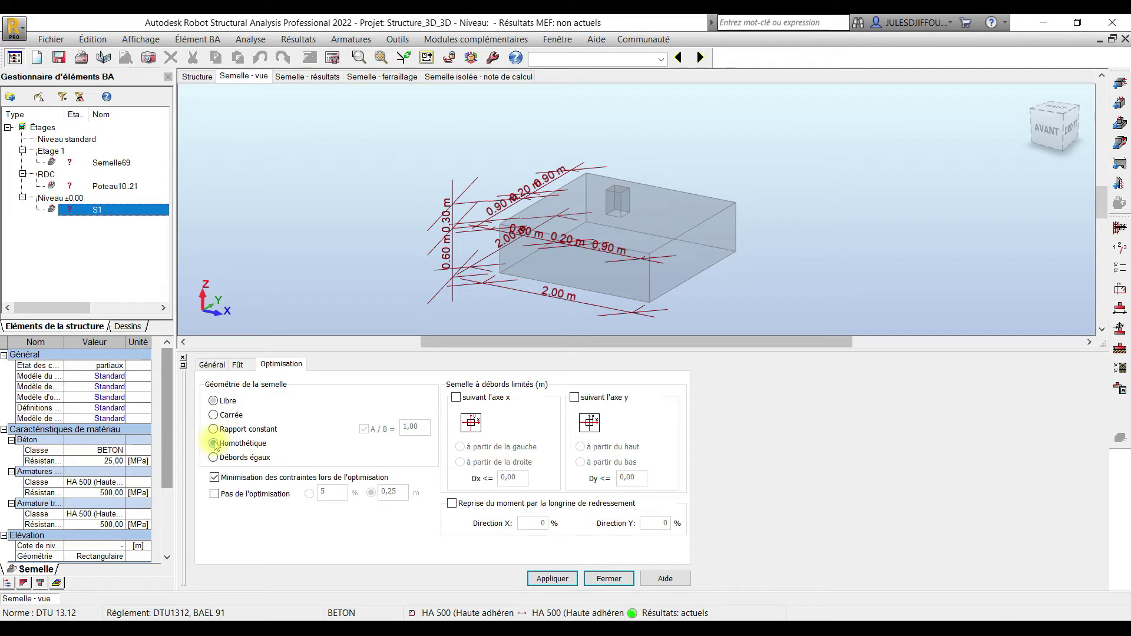
{"action": "left_click", "coordinate": [212, 444]}
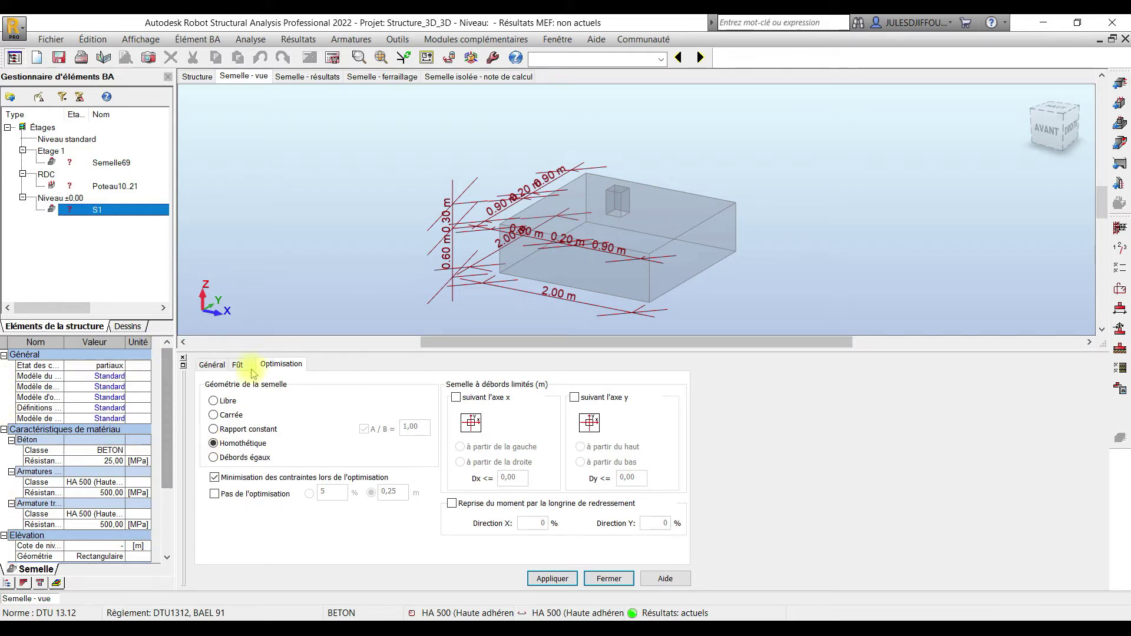
{"action": "left_click", "coordinate": [545, 579]}
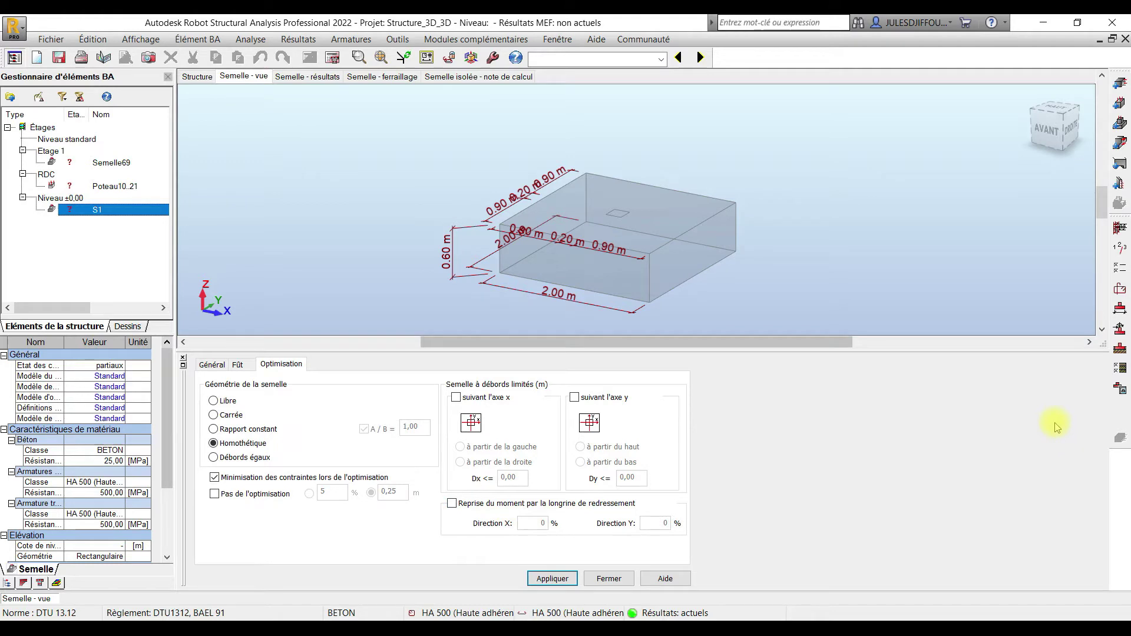
Step: Accept the storey parameters with cracking peu préjudiciable and environment aggressiveness non agressif
{"action": "left_click", "coordinate": [1122, 255]}
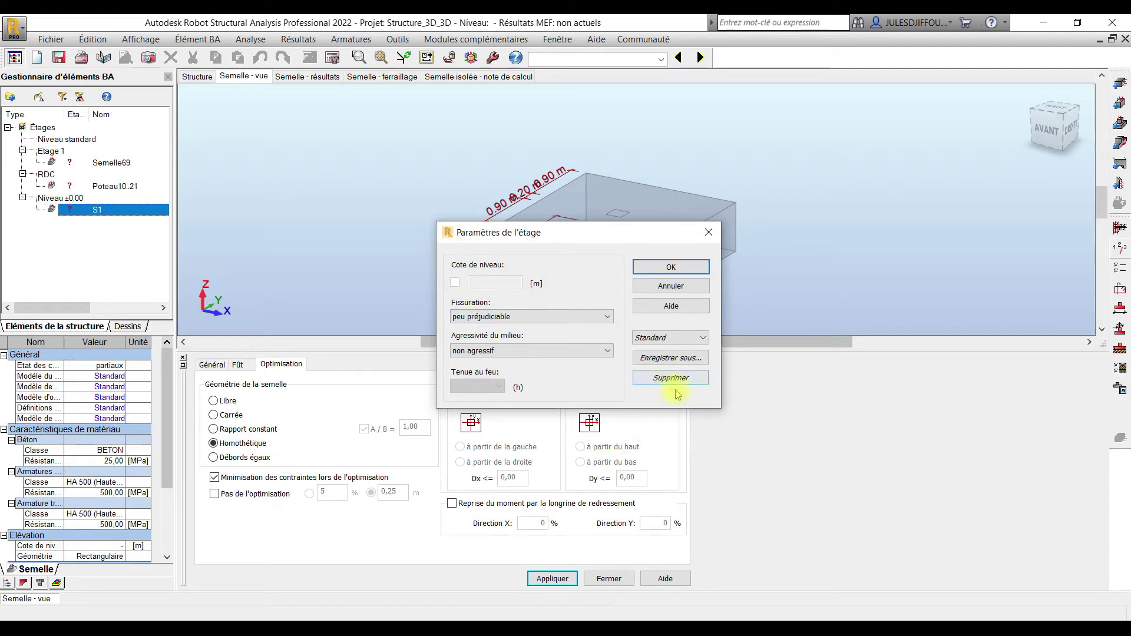
{"action": "left_click", "coordinate": [1066, 613]}
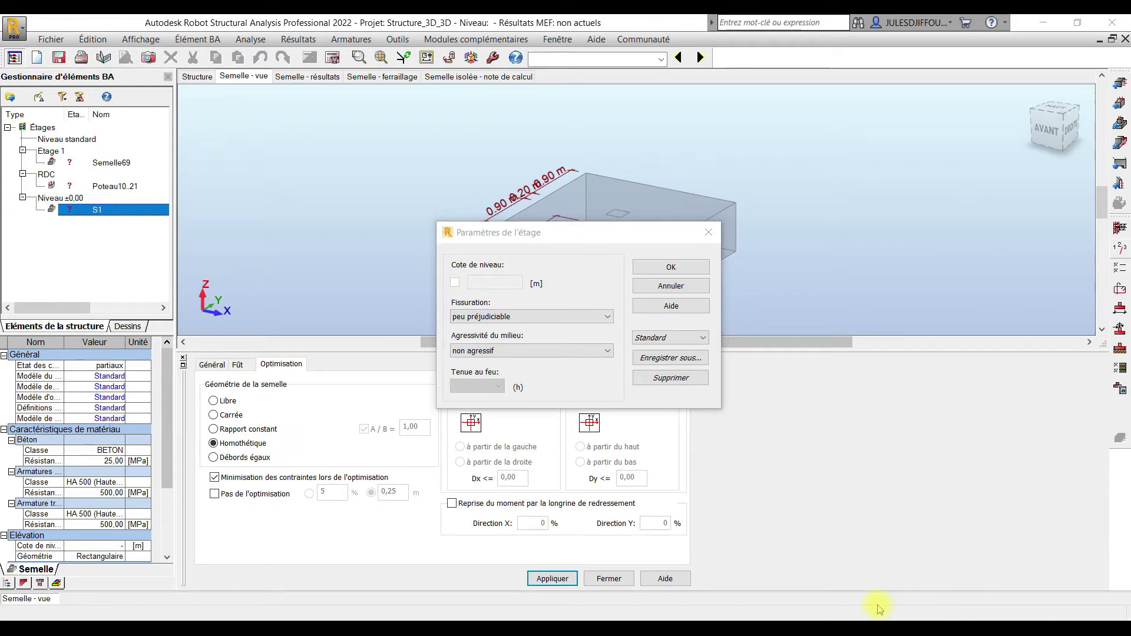
{"action": "left_click", "coordinate": [607, 317]}
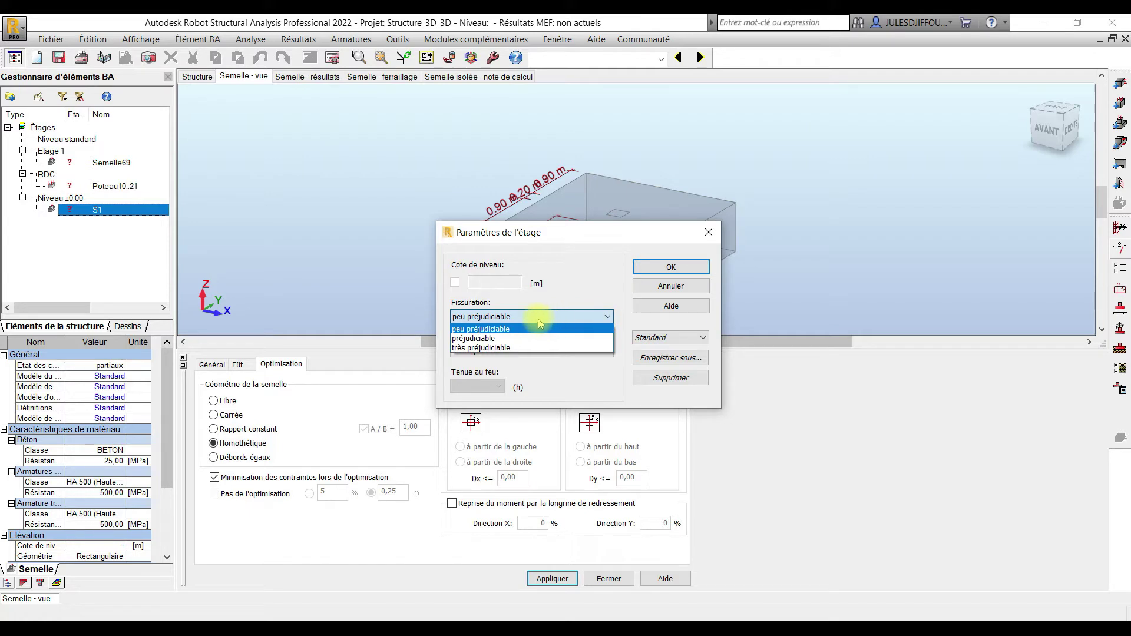
{"action": "left_click", "coordinate": [482, 330]}
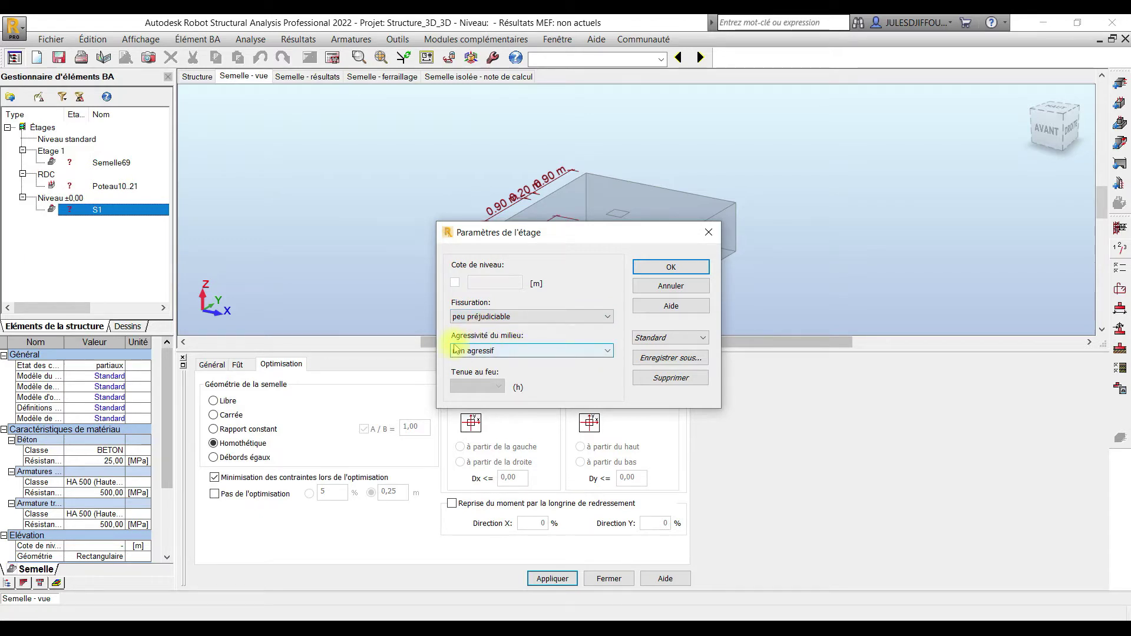
{"action": "left_click", "coordinate": [471, 351]}
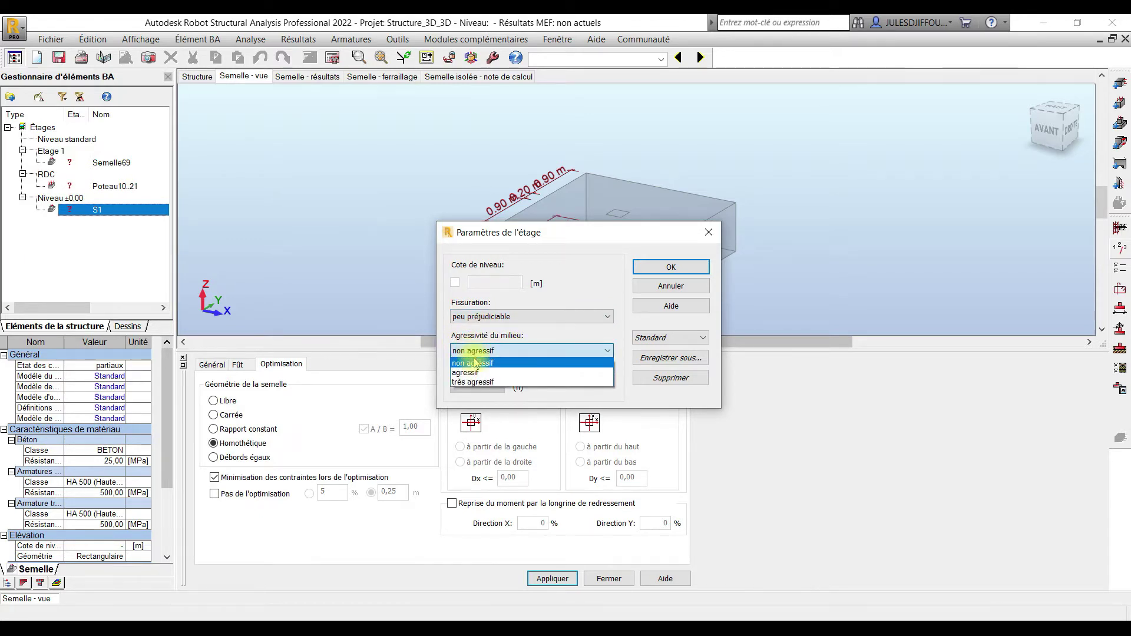
{"action": "left_click", "coordinate": [548, 342]}
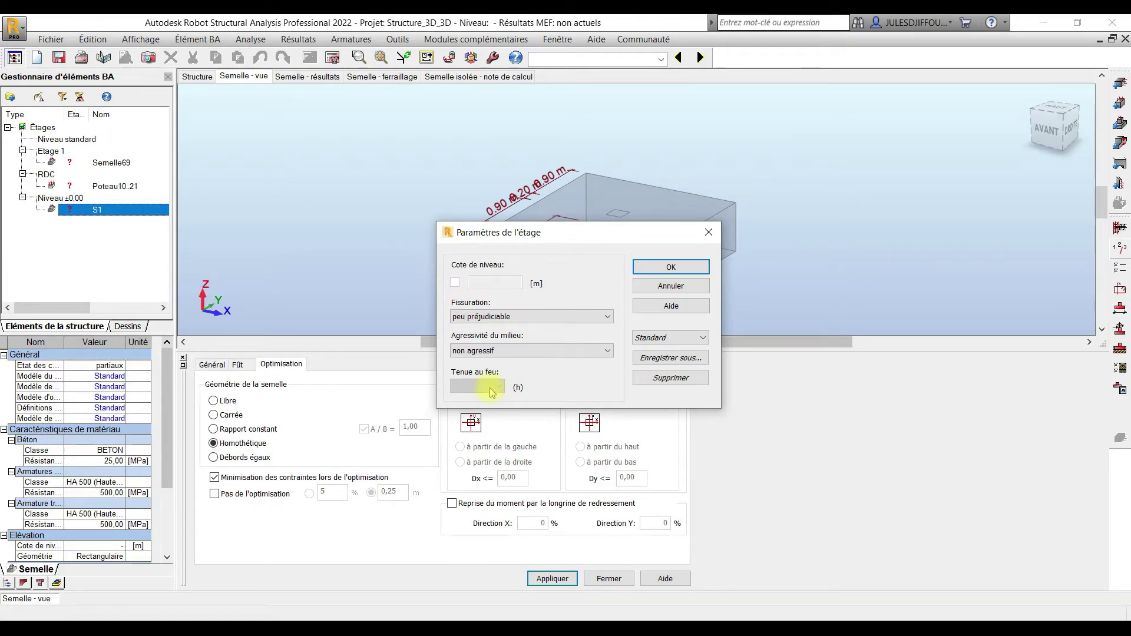
{"action": "left_click", "coordinate": [672, 266]}
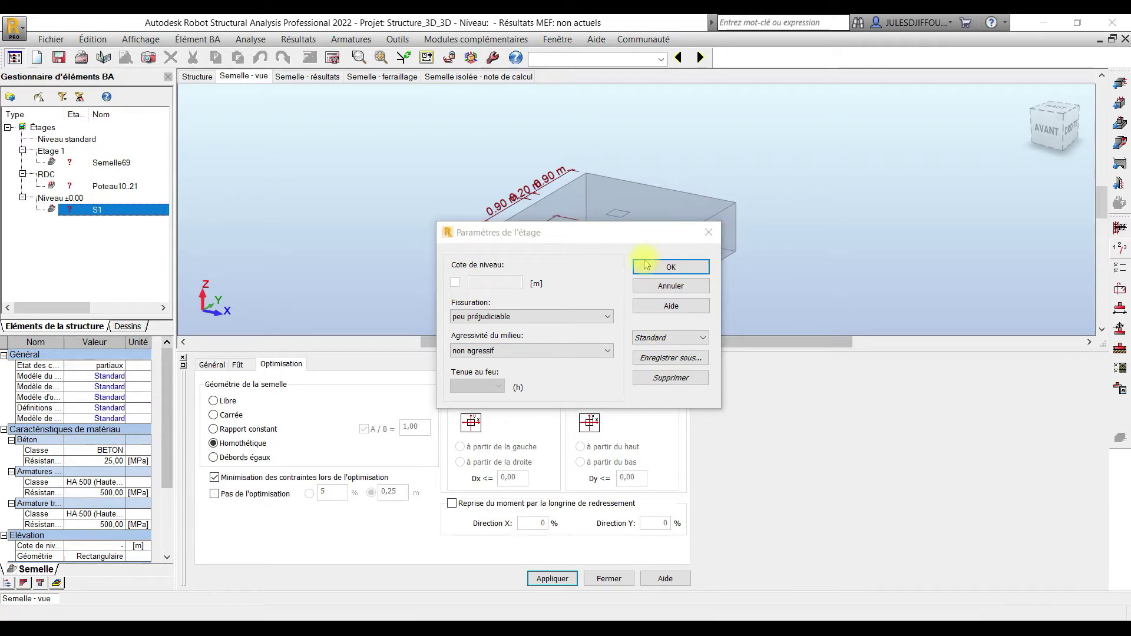
Step: Load the SEMELLE N preset in the footing's BAEL 91 calculation options and check the c2 concrete cover
{"action": "left_click", "coordinate": [1120, 270]}
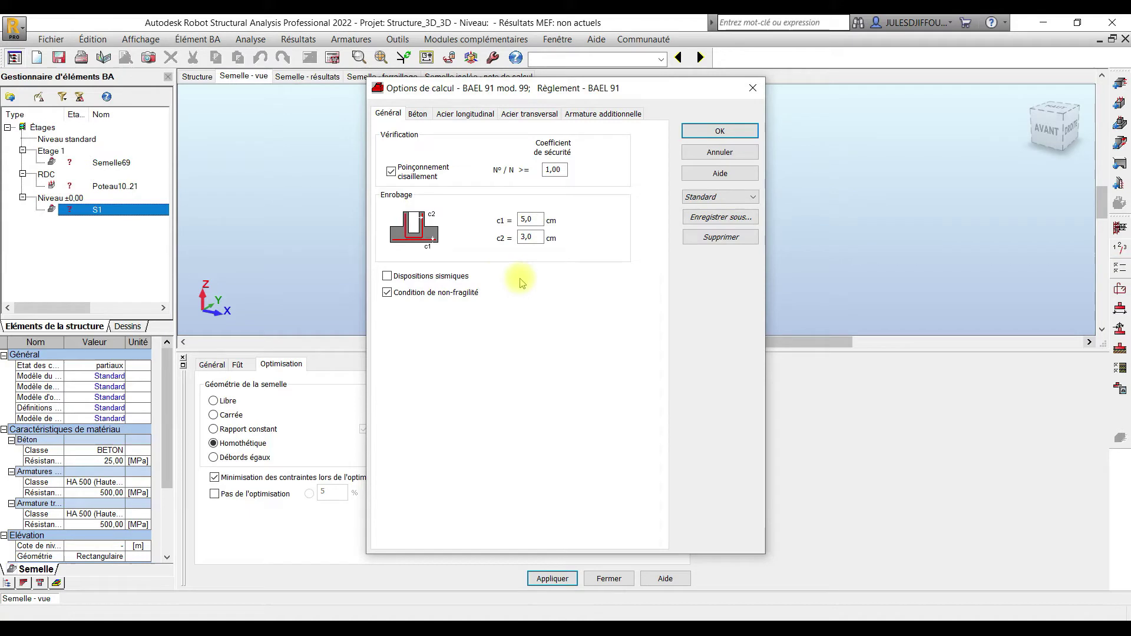
{"action": "left_click", "coordinate": [753, 197]}
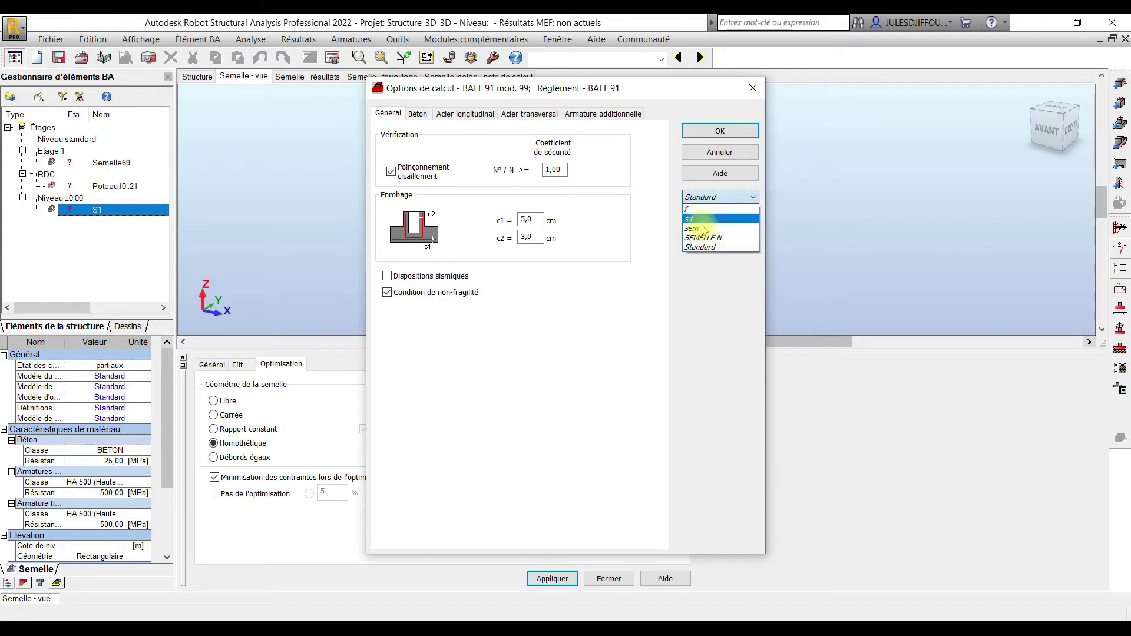
{"action": "left_click", "coordinate": [702, 239]}
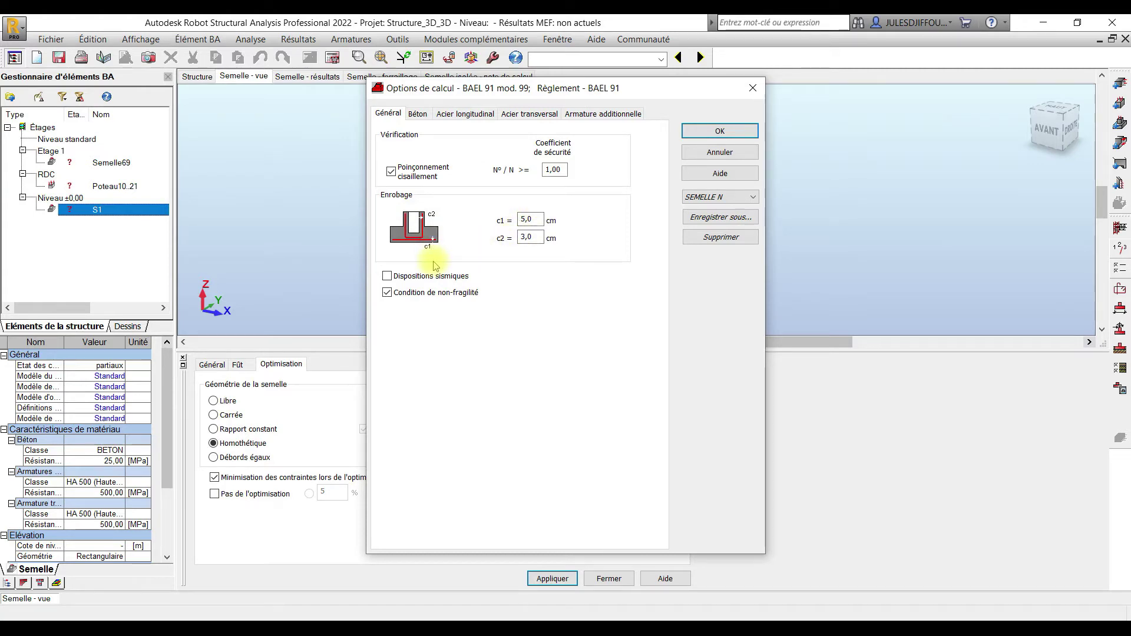
{"action": "left_click_drag", "start_coordinate": [520, 238], "coordinate": [540, 239]}
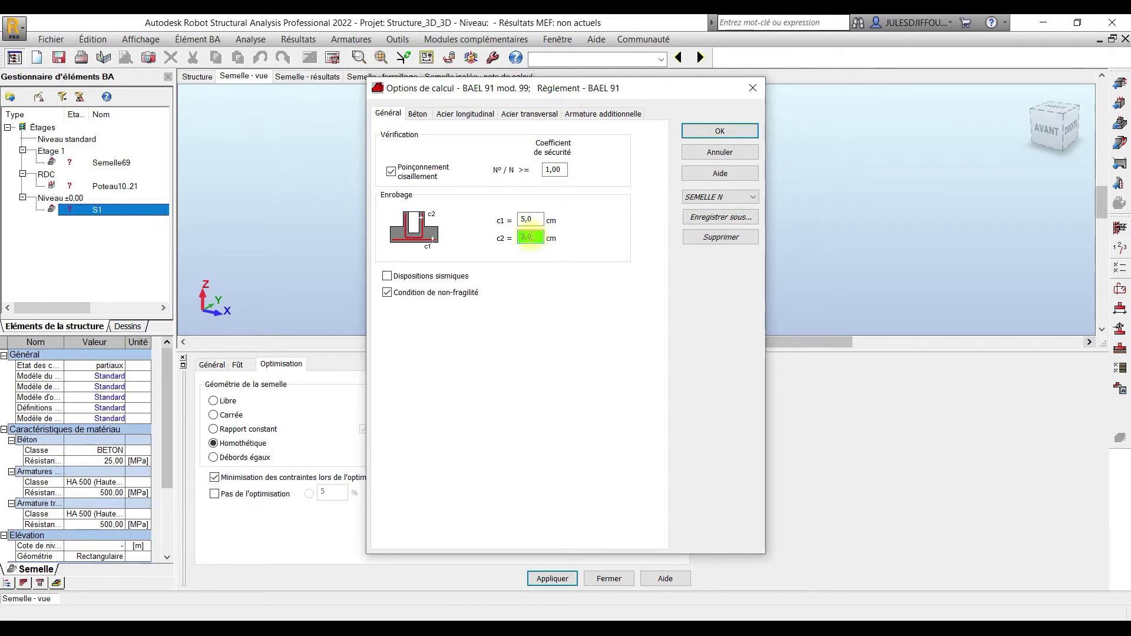
{"action": "left_click", "coordinate": [534, 242]}
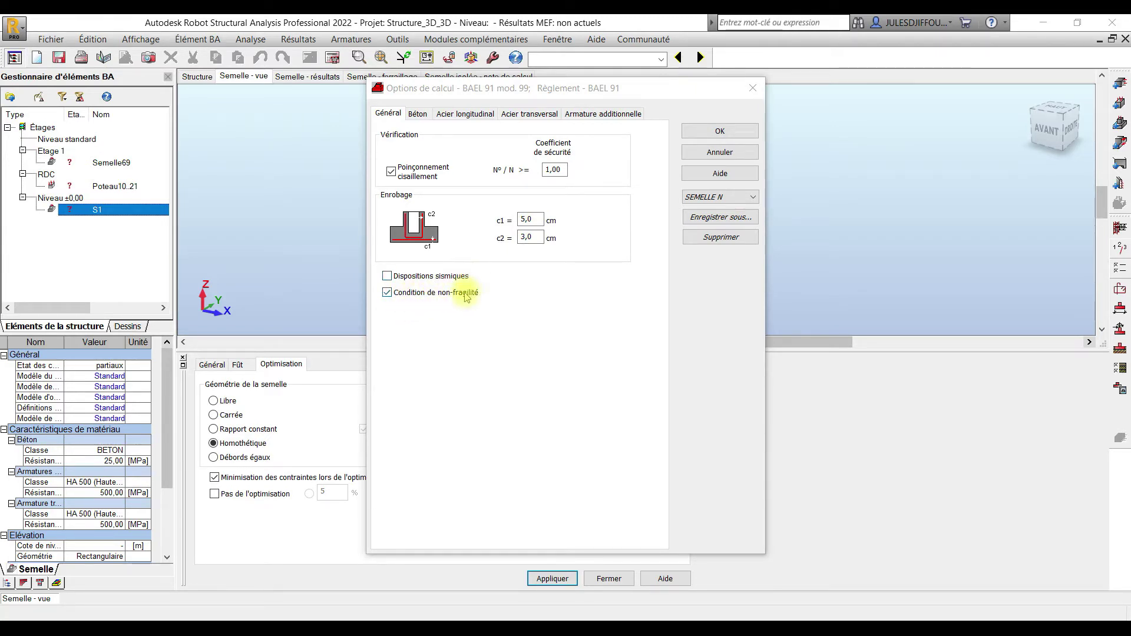
Step: Examine the concrete, longitudinal steel, transverse steel and additional reinforcement settings of the SEMELLE N calculation options
{"action": "left_click", "coordinate": [419, 115]}
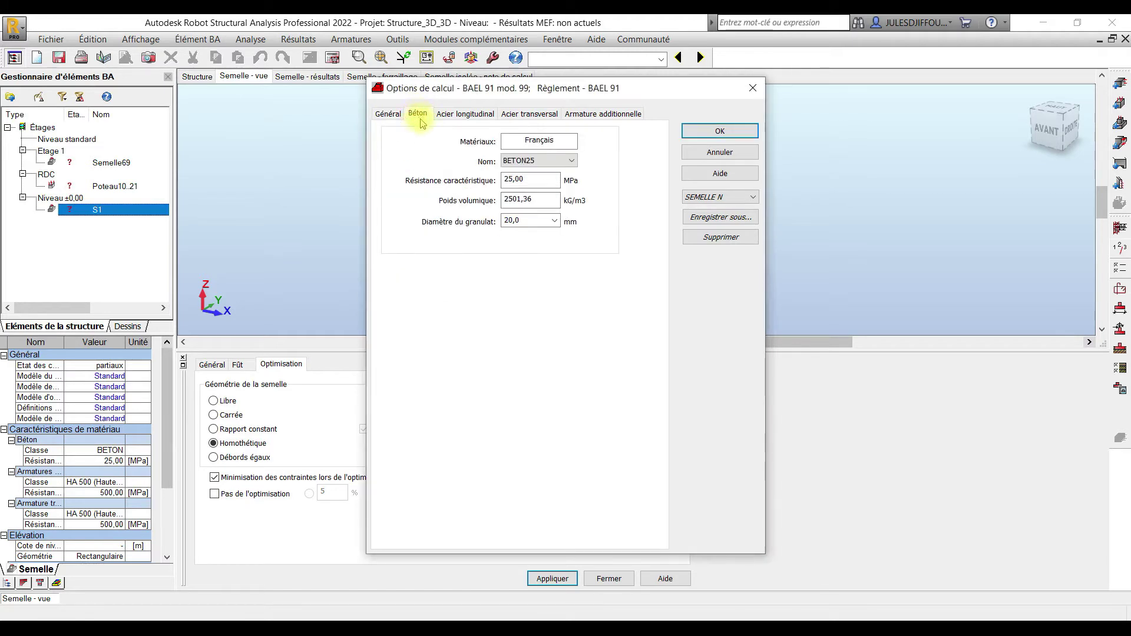
{"action": "left_click", "coordinate": [537, 162]}
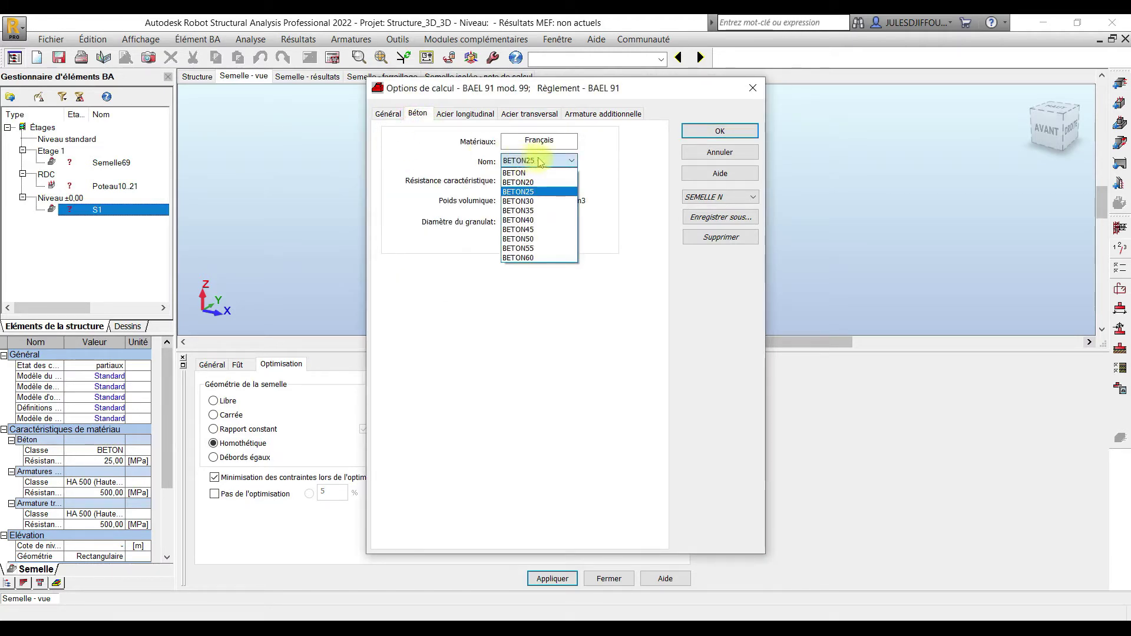
{"action": "left_click", "coordinate": [543, 162]}
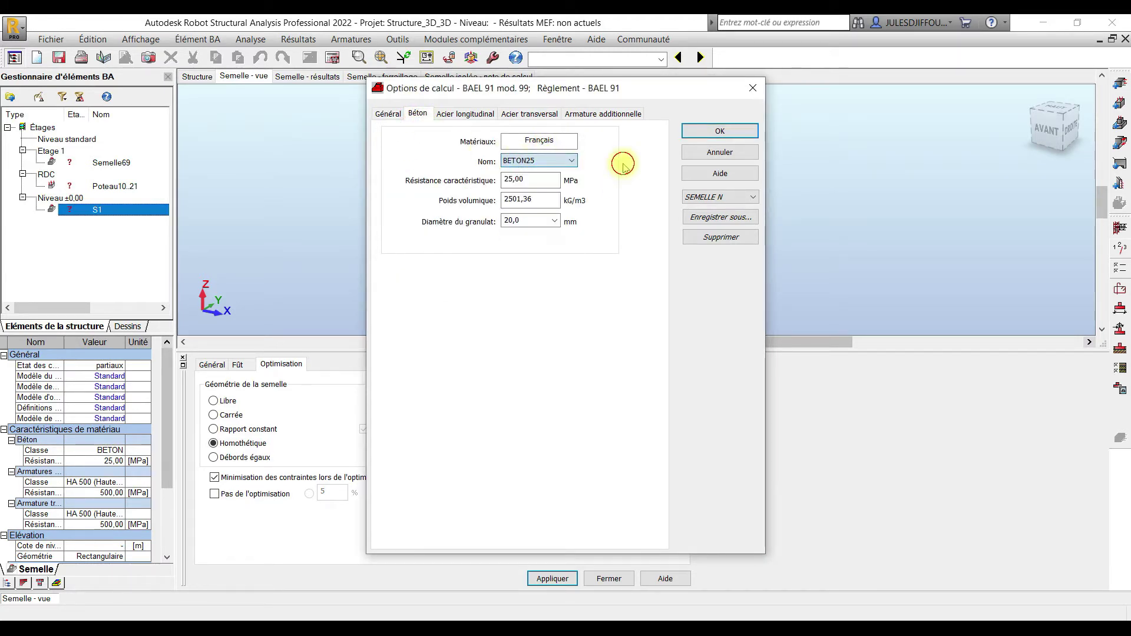
{"action": "left_click", "coordinate": [463, 117]}
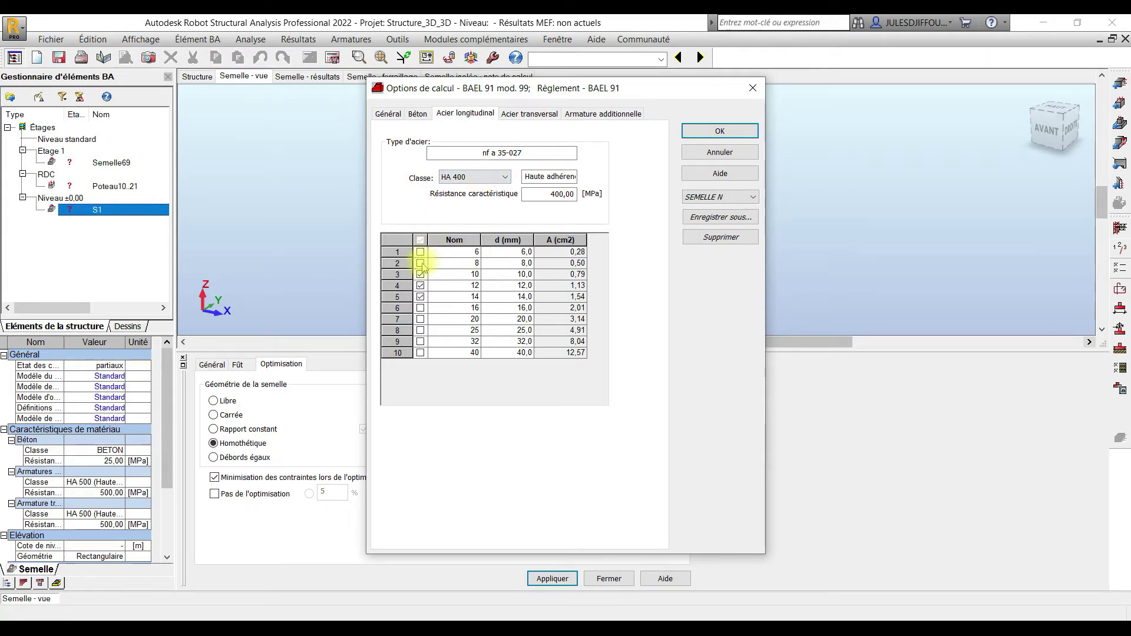
{"action": "left_click", "coordinate": [420, 286]}
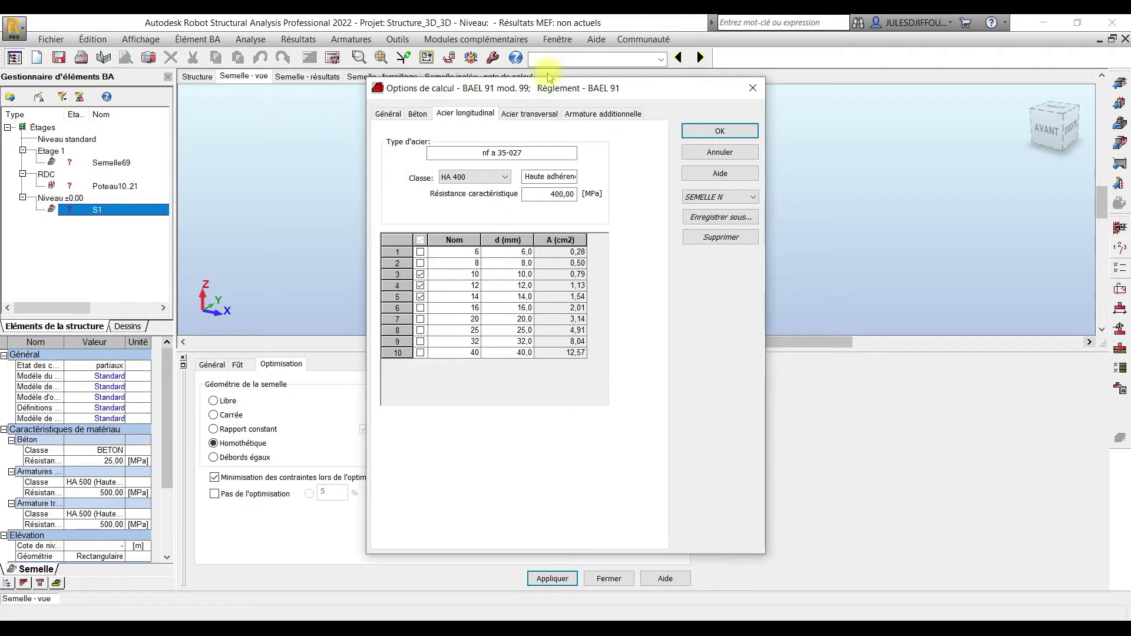
{"action": "left_click", "coordinate": [534, 115]}
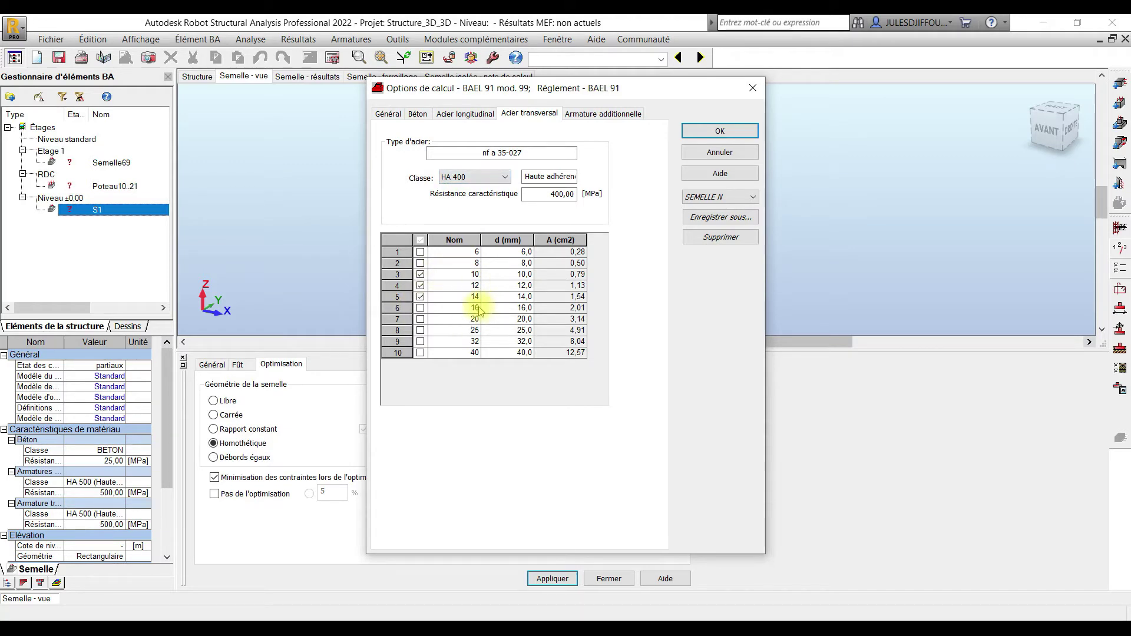
{"action": "left_click", "coordinate": [587, 113]}
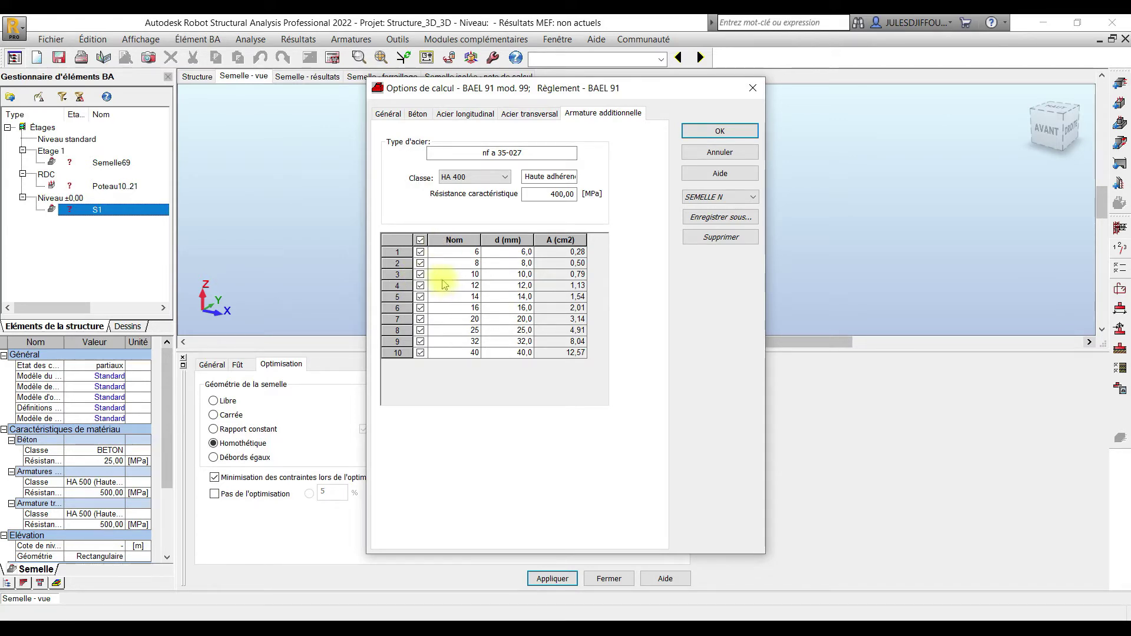
Step: Accept the SEMELLE N calculation options and check the footing and pedestal bar settings, including diameter d1, in S1's reinforcement layout
{"action": "left_click", "coordinate": [719, 131]}
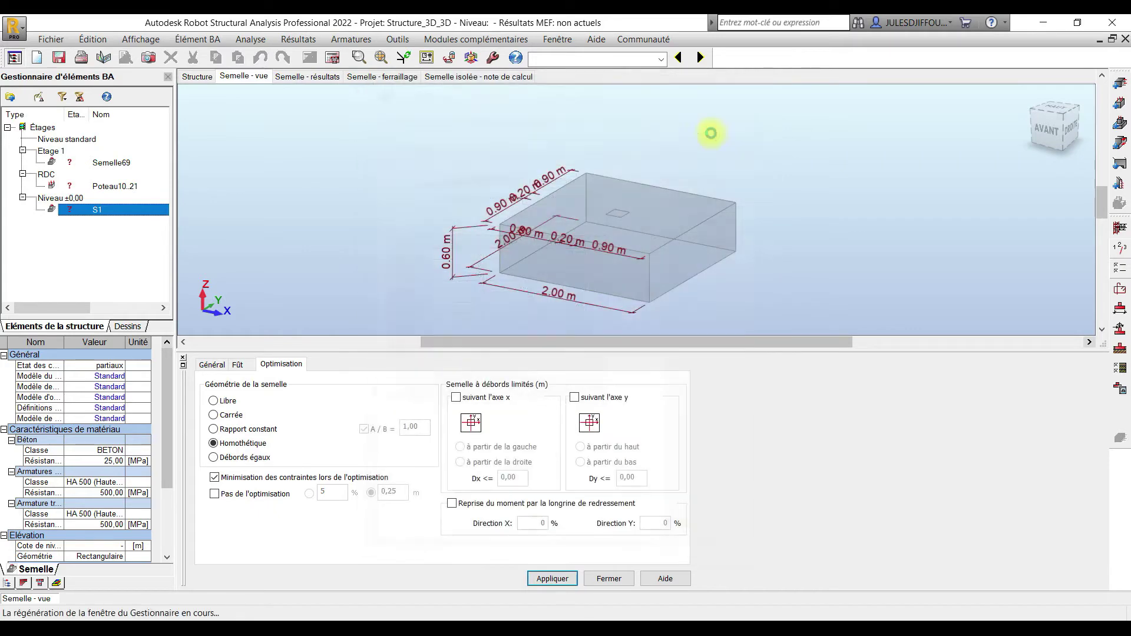
{"action": "left_click", "coordinate": [1120, 290]}
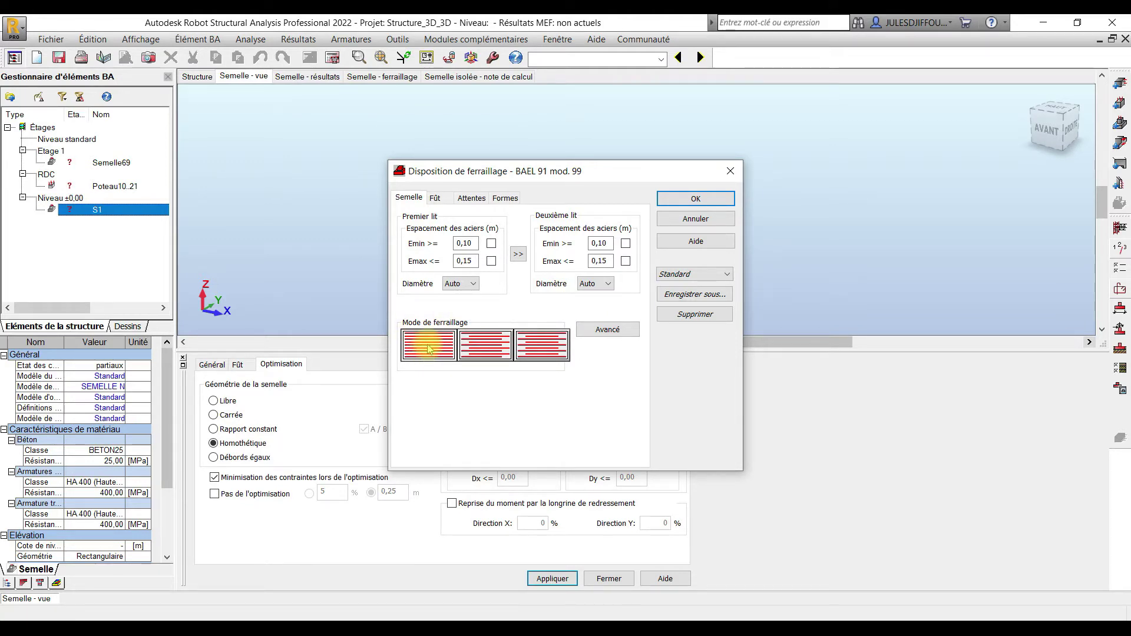
{"action": "left_click", "coordinate": [443, 202]}
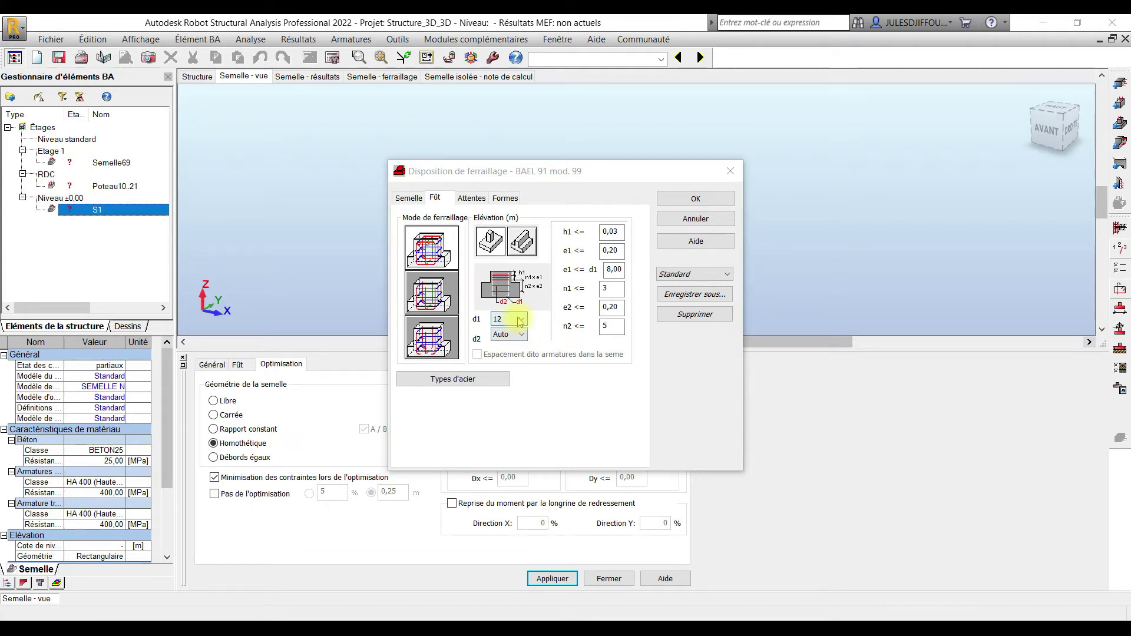
{"action": "left_click", "coordinate": [522, 320]}
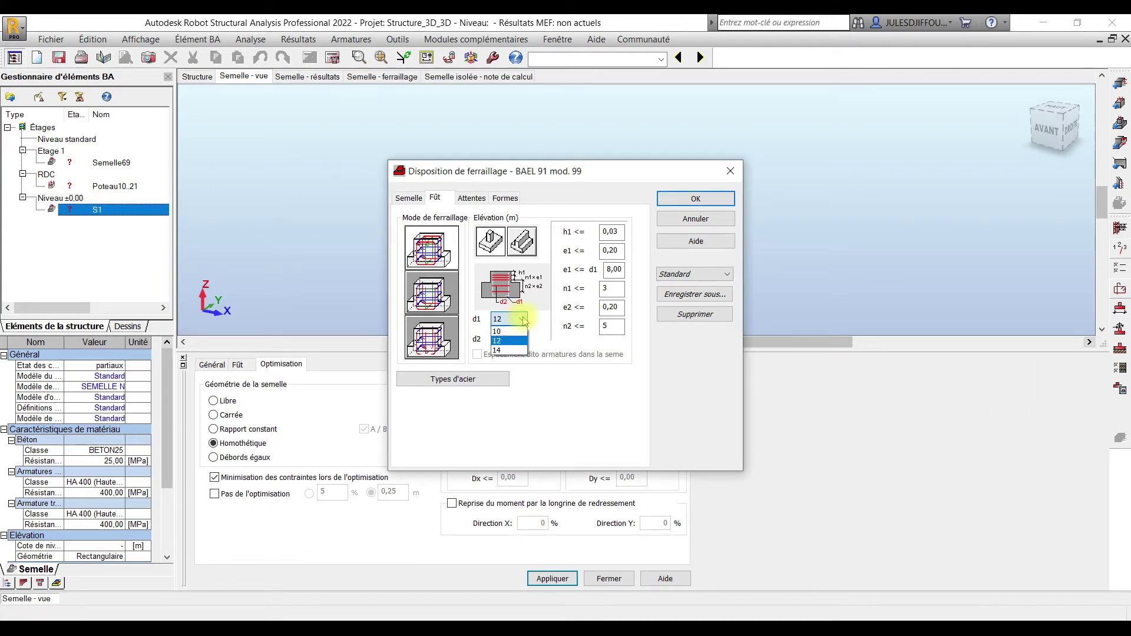
{"action": "left_click", "coordinate": [522, 319]}
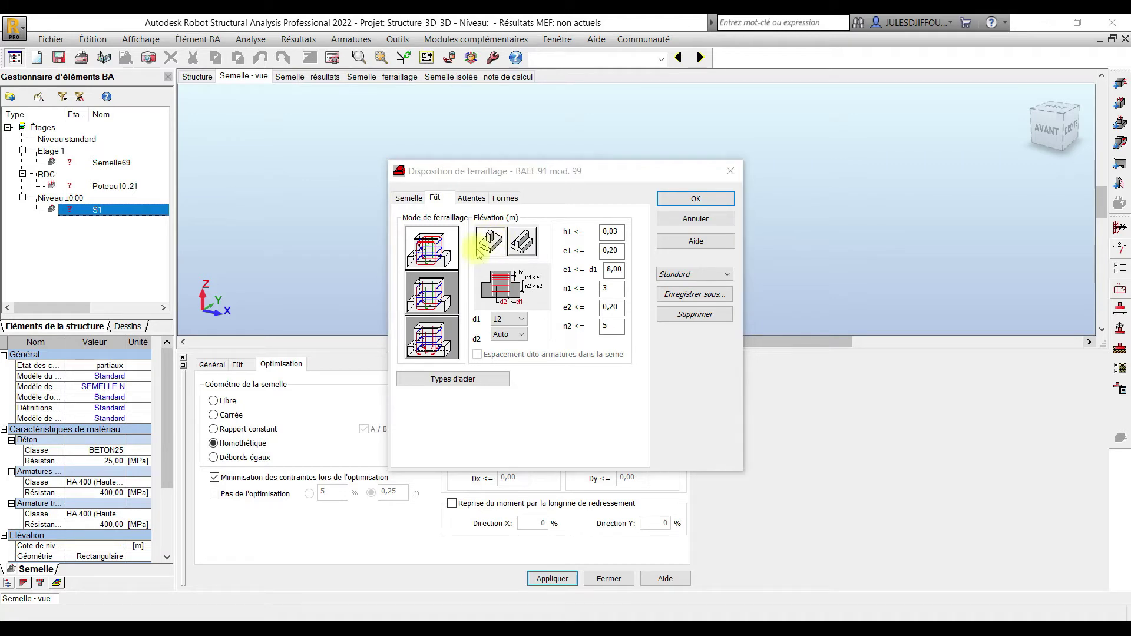
Step: Examine the layout's dowel settings and the shapes and hook angles of the main bars, dowels and stirrups
{"action": "left_click", "coordinate": [469, 200]}
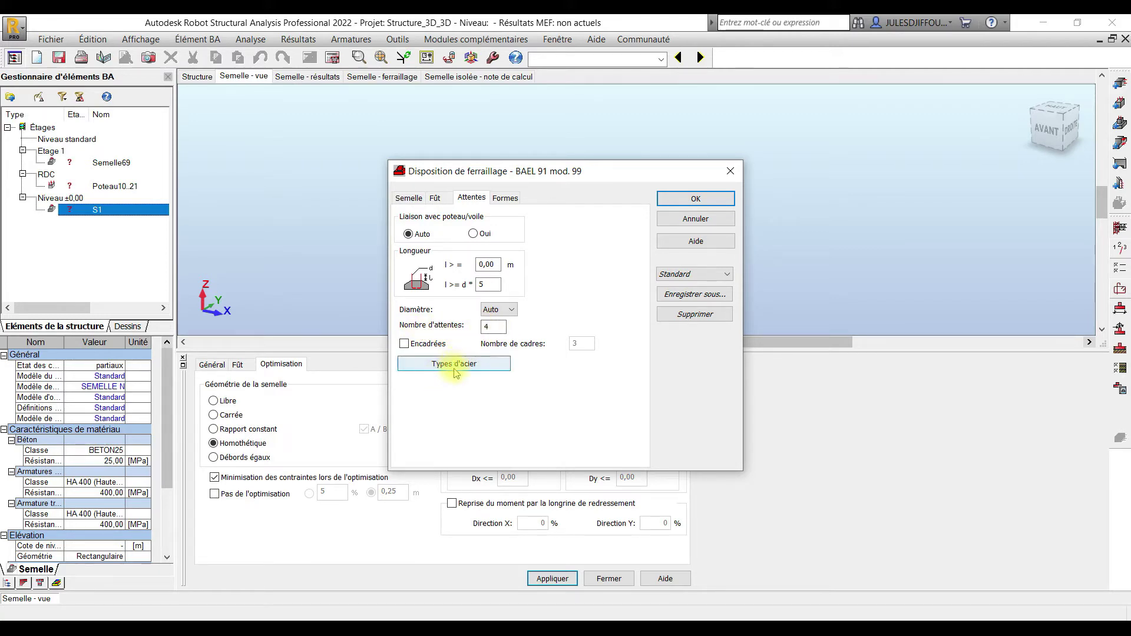
{"action": "left_click", "coordinate": [505, 198]}
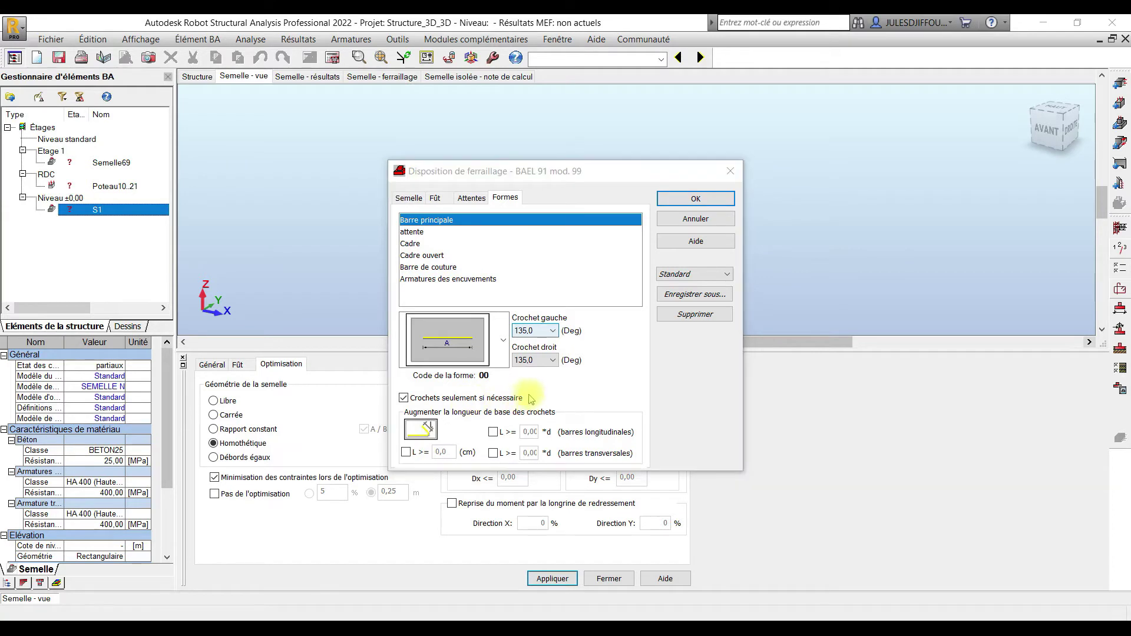
{"action": "left_click", "coordinate": [417, 233]}
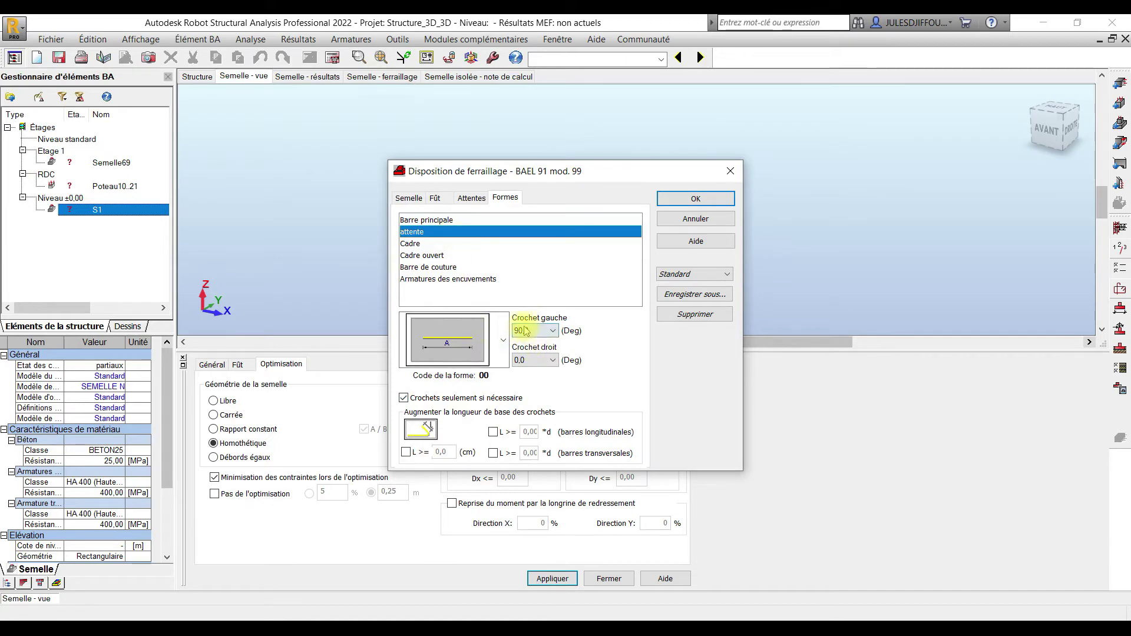
{"action": "left_click", "coordinate": [553, 331]}
{"action": "left_click", "coordinate": [553, 332]}
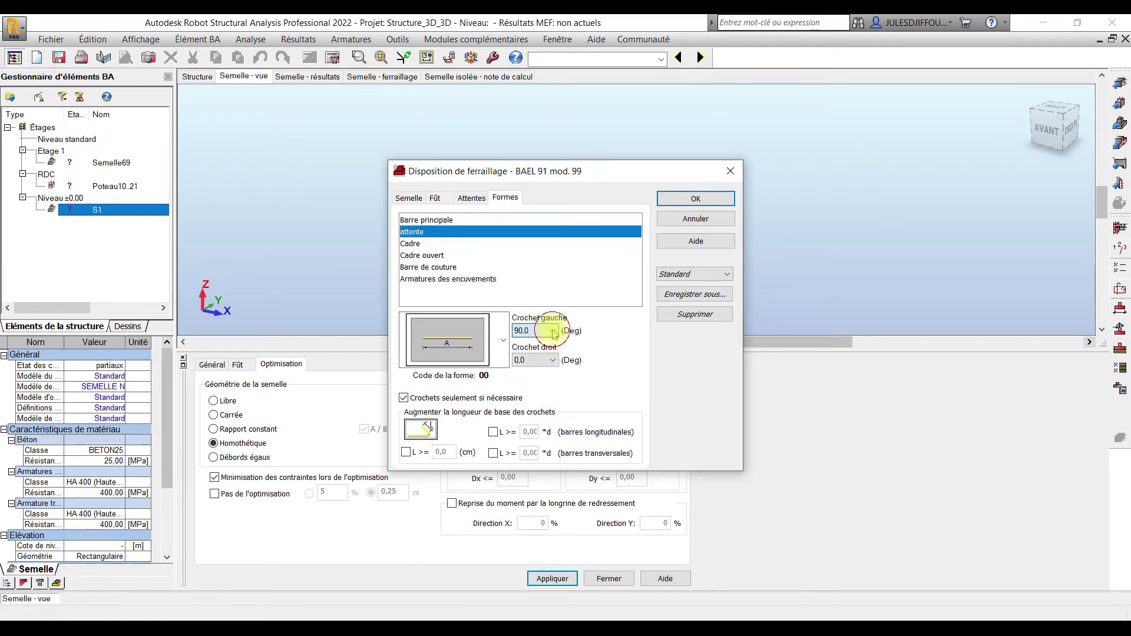
{"action": "left_click", "coordinate": [549, 361]}
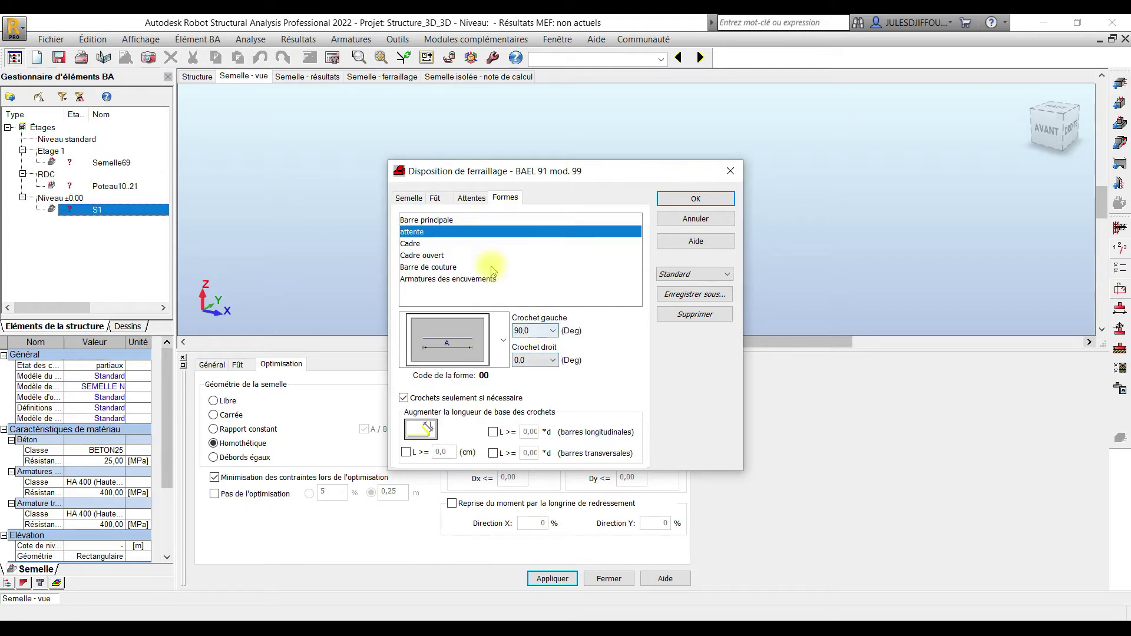
{"action": "left_click", "coordinate": [415, 245]}
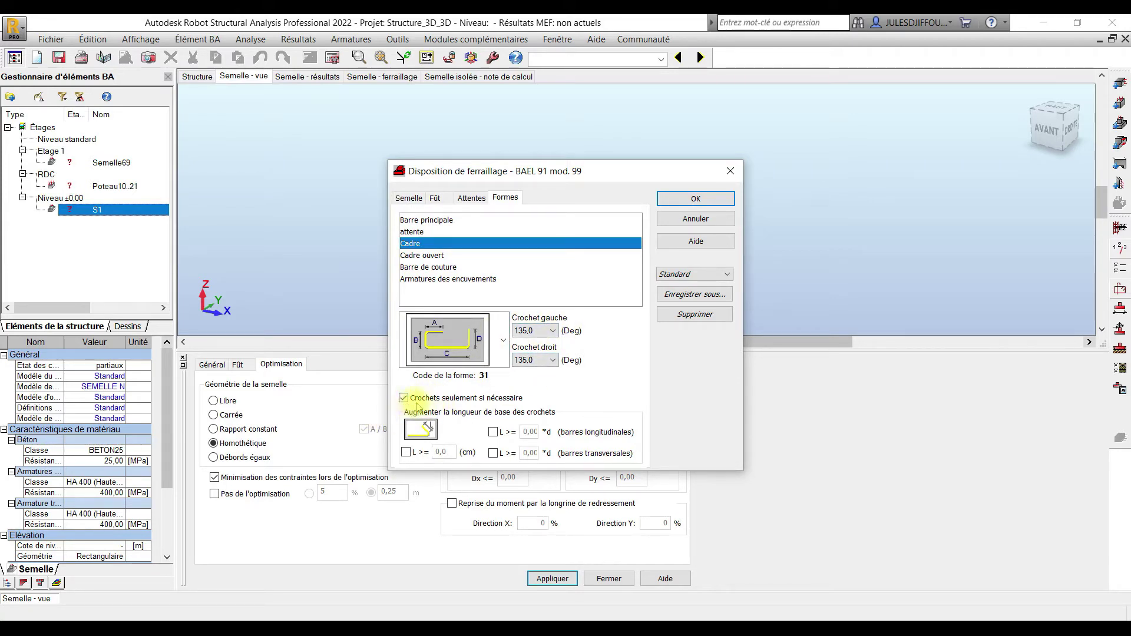
Step: Load the SEMELLE N preset in the BAEL 91 reinforcement layout and check the main bar's shape and hooks
{"action": "left_click", "coordinate": [724, 274]}
{"action": "left_click", "coordinate": [669, 306]}
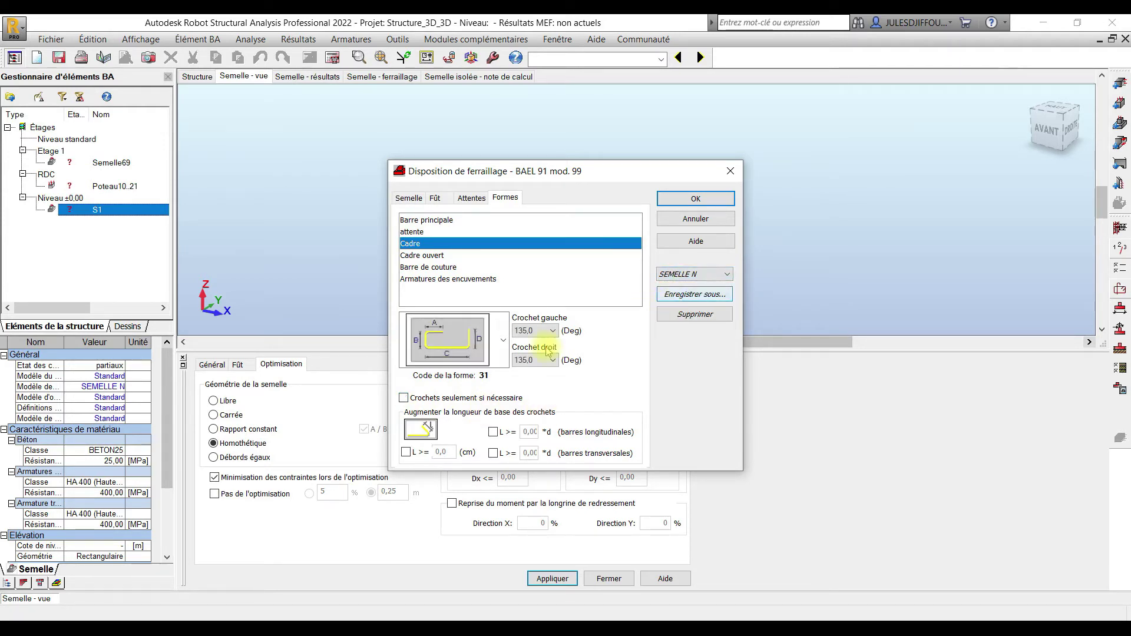
{"action": "left_click", "coordinate": [415, 221]}
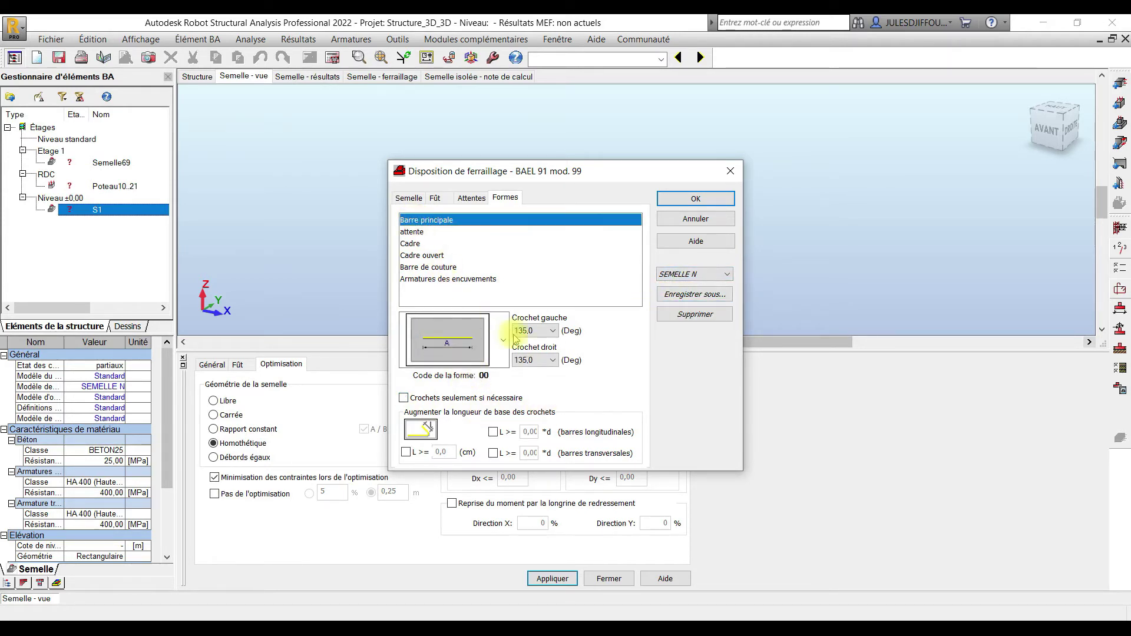
Step: Set the number of dowels to 4, check the pedestal and footing bar settings, and accept the reinforcement layout
{"action": "left_click", "coordinate": [459, 201]}
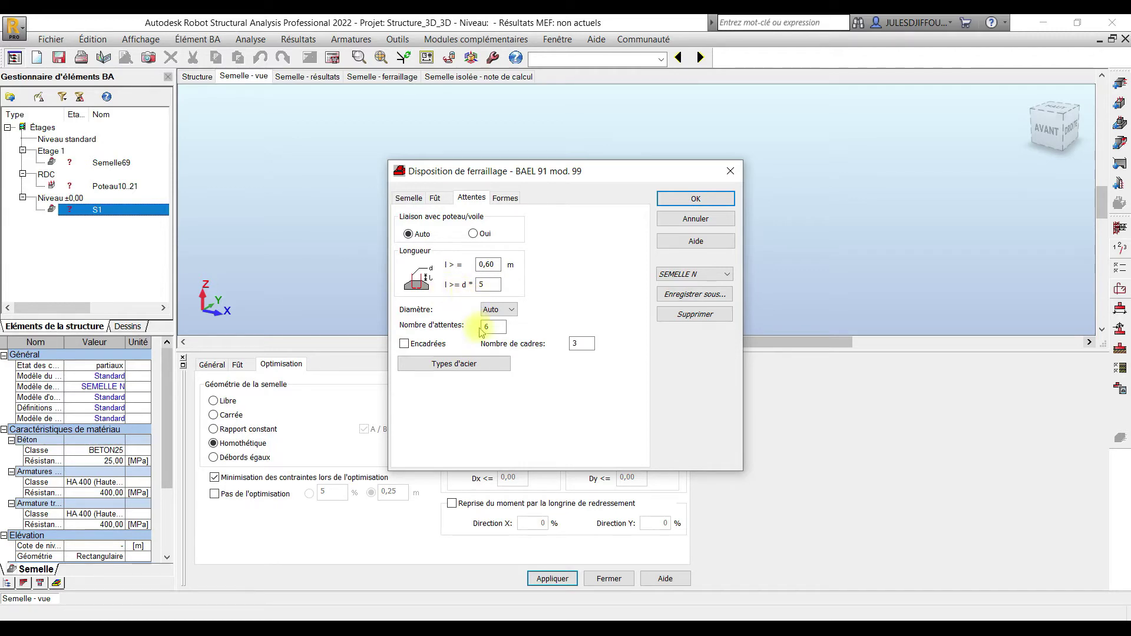
{"action": "left_click_drag", "start_coordinate": [497, 327], "coordinate": [482, 332]}
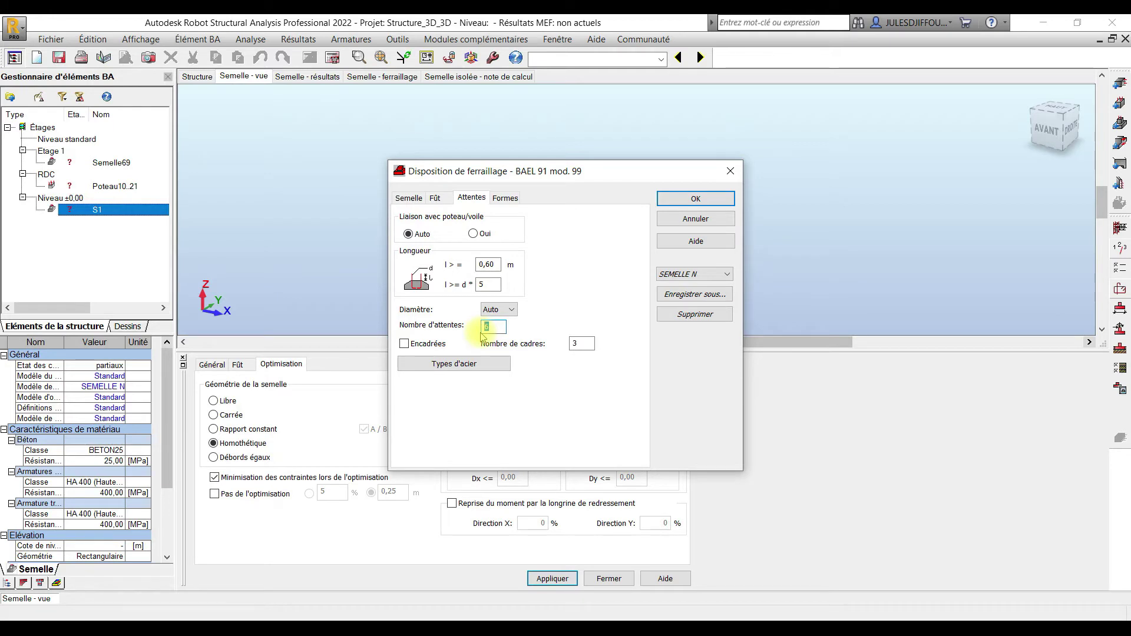
{"action": "type", "text": "4"}
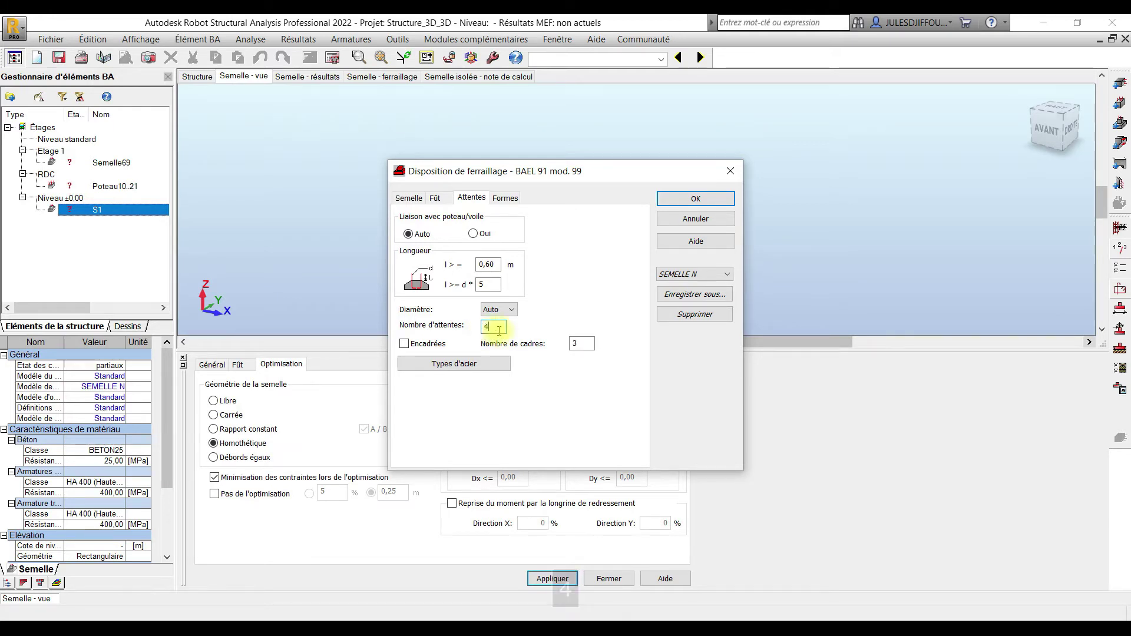
{"action": "left_click", "coordinate": [582, 344]}
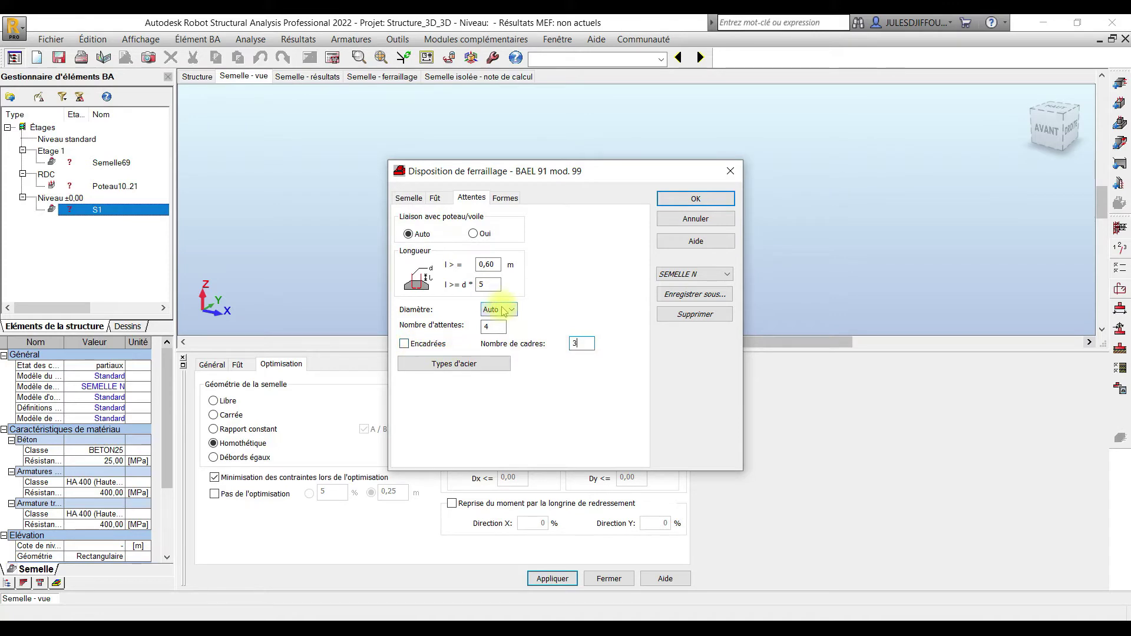
{"action": "left_click", "coordinate": [436, 198]}
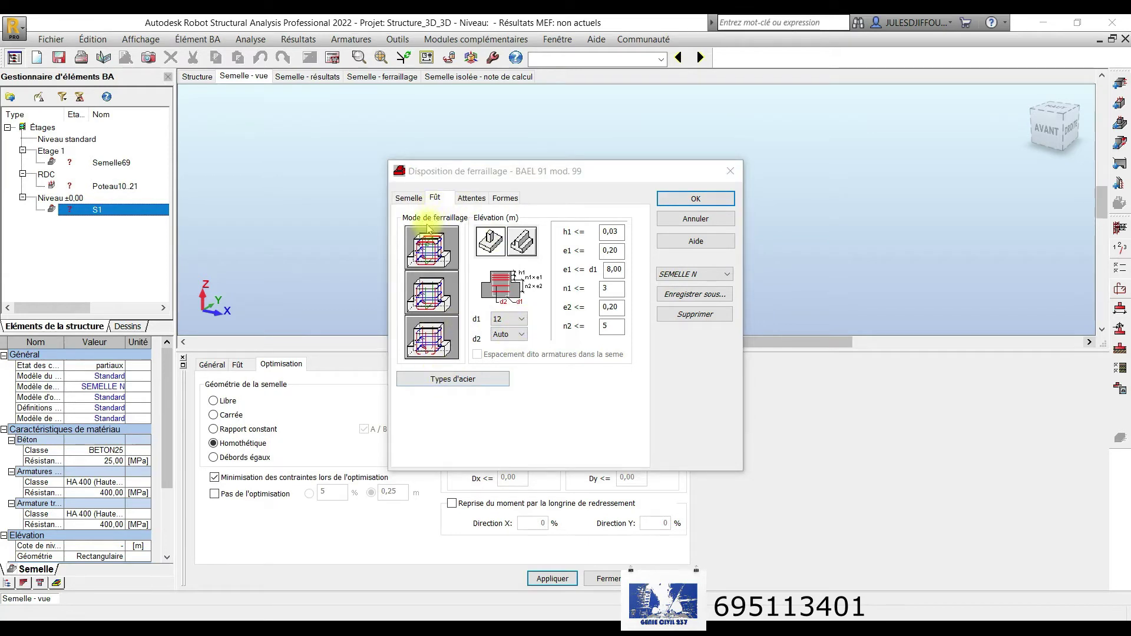
{"action": "left_click", "coordinate": [410, 199]}
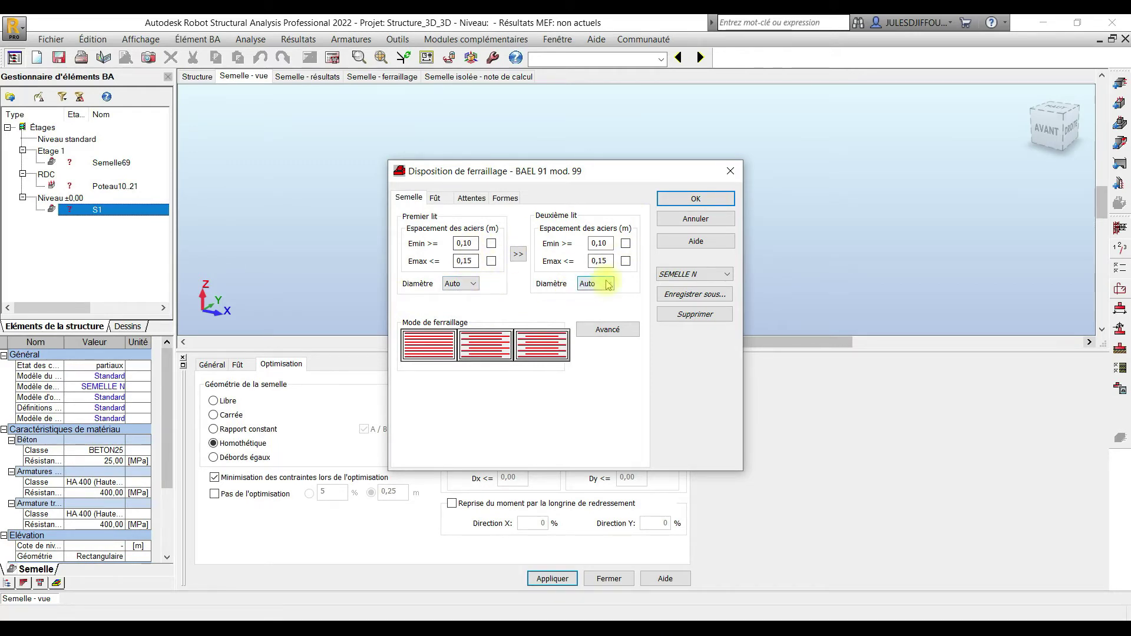
{"action": "left_click", "coordinate": [695, 198]}
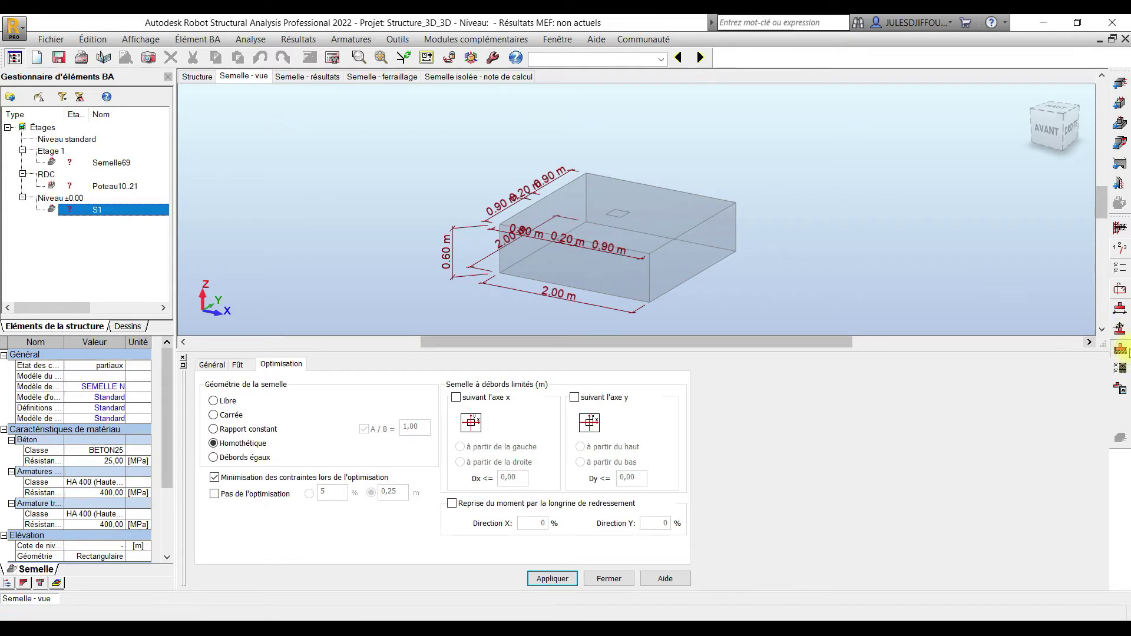
Step: Load the SEMELLE N soil preset with footing top level Na -1.50 m and excavation level Nf -1.95 m, and apply it
{"action": "left_click", "coordinate": [1121, 350]}
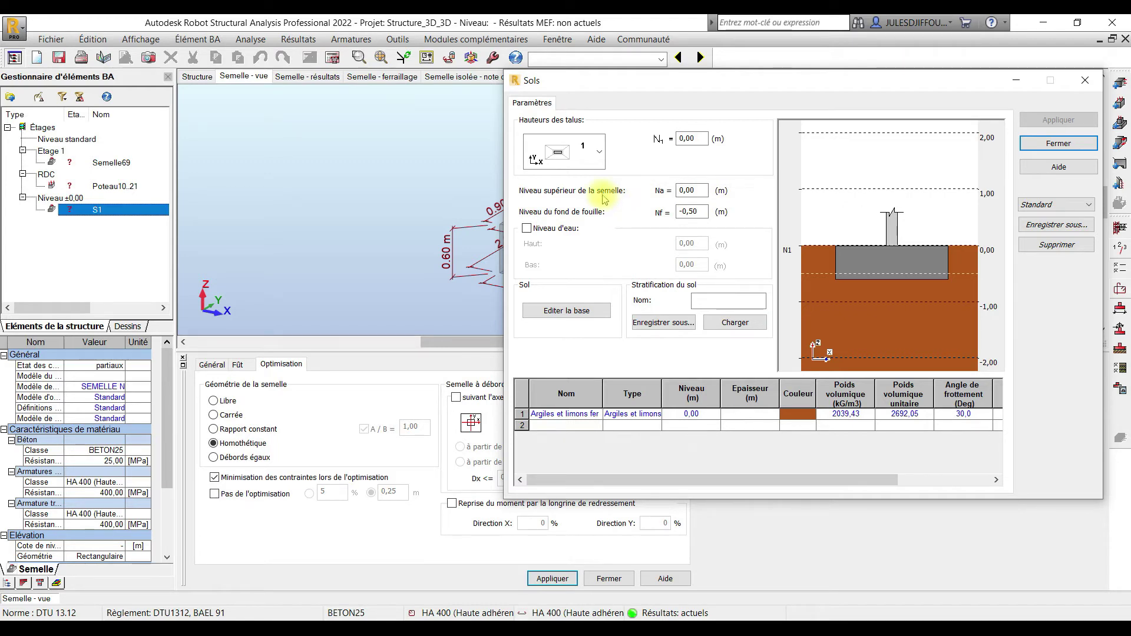
{"action": "left_click", "coordinate": [1033, 205]}
{"action": "left_click", "coordinate": [1038, 226]}
{"action": "double_click", "coordinate": [692, 190]}
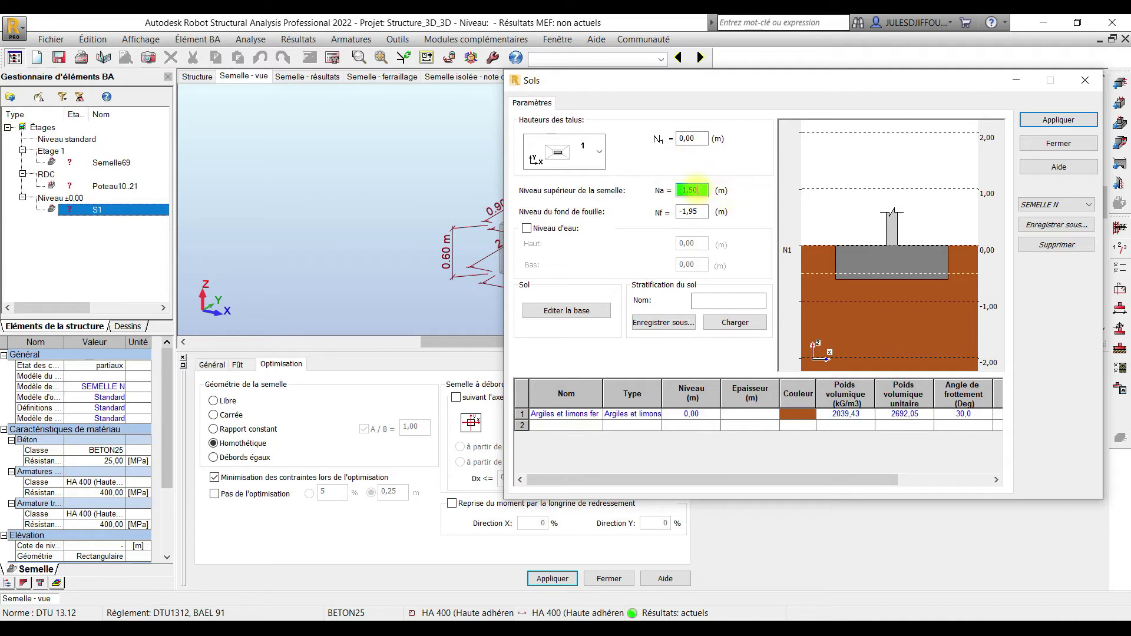
{"action": "left_click", "coordinate": [697, 194]}
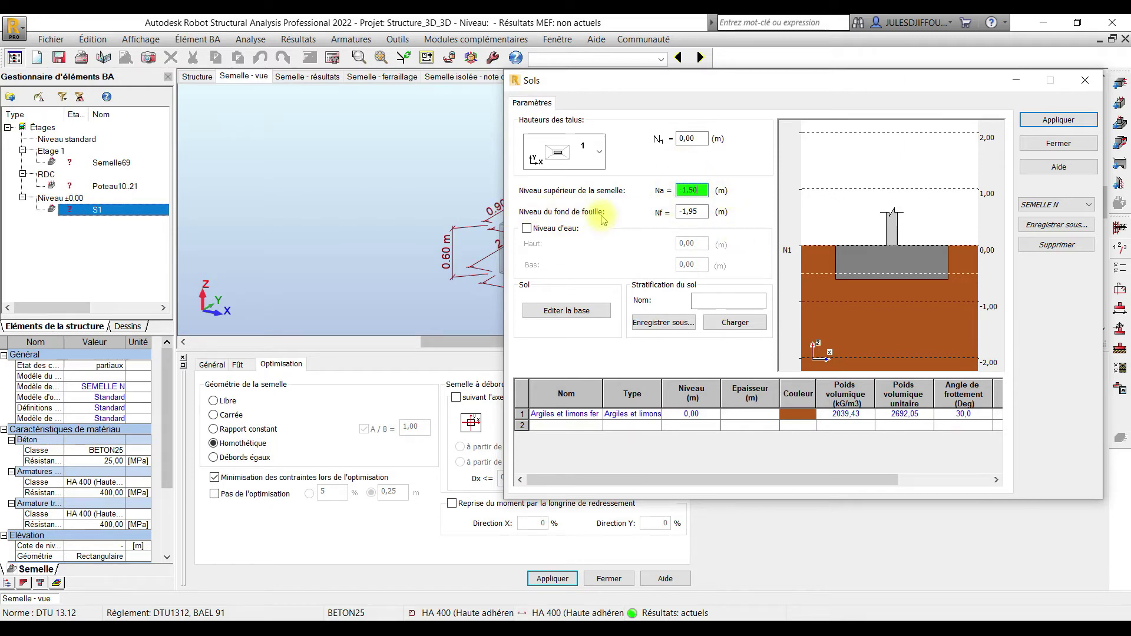
{"action": "left_click", "coordinate": [705, 212]}
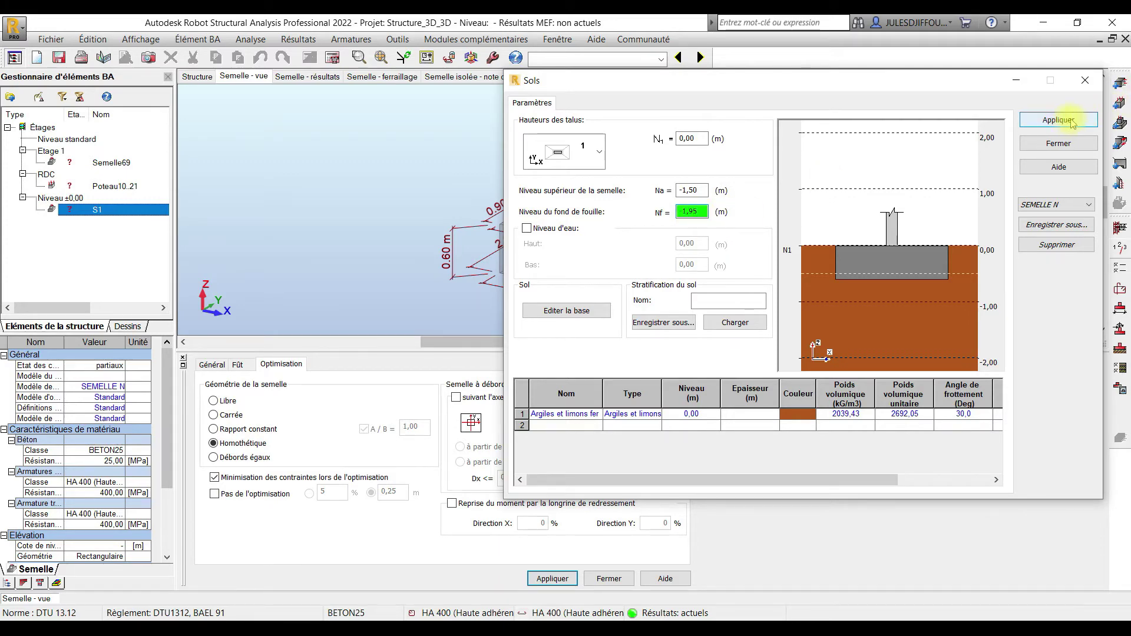
{"action": "left_click", "coordinate": [1059, 121]}
{"action": "left_click", "coordinate": [1085, 85]}
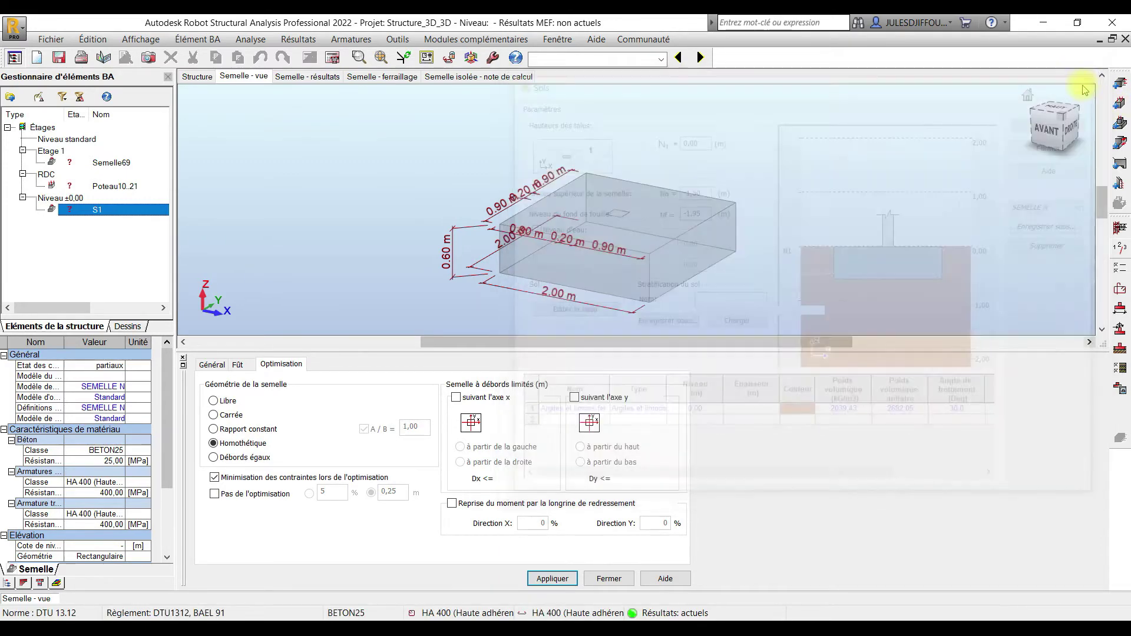
Step: Load the SEMELLE N preset in the DTU 13.12 geotechnical options, using the Pressiométrique de contrainte calculation method
{"action": "left_click", "coordinate": [1123, 370]}
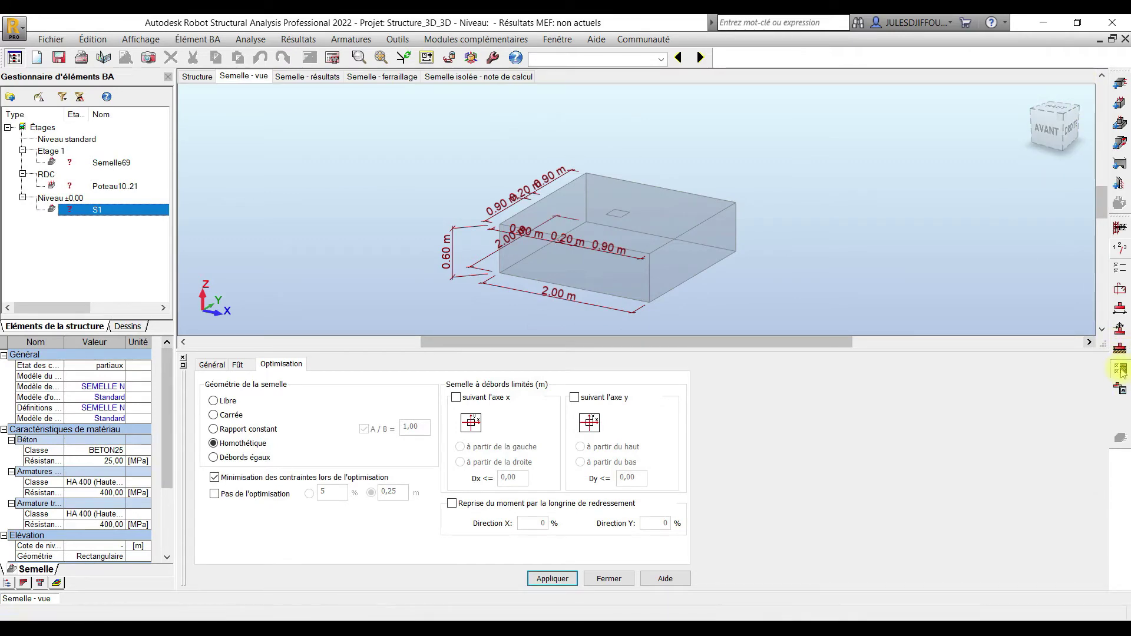
{"action": "left_click", "coordinate": [1121, 371]}
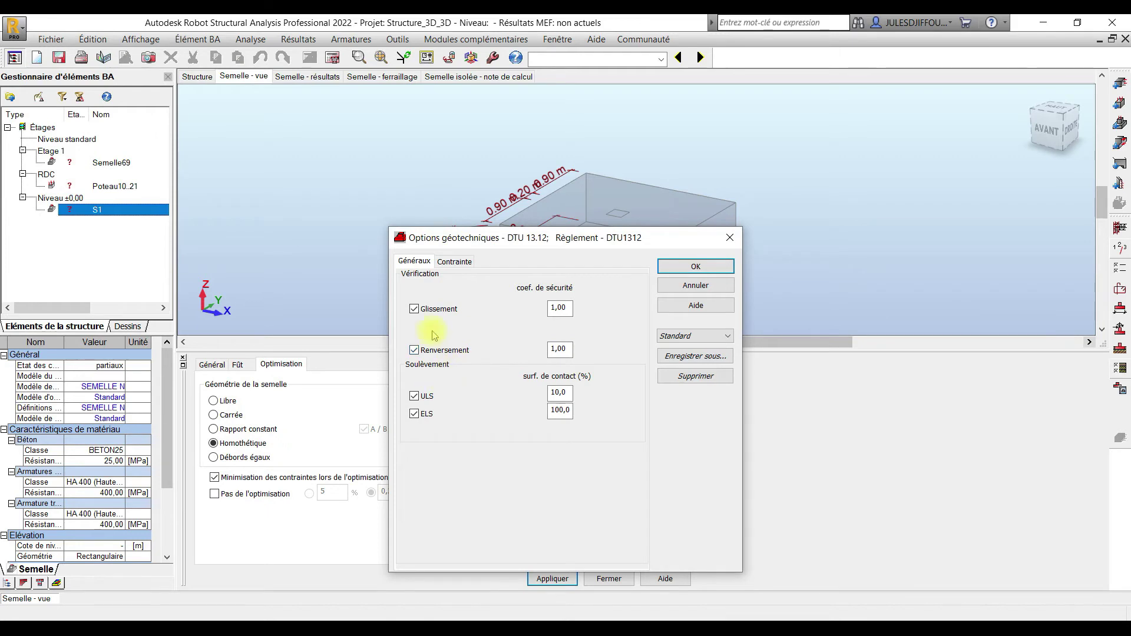
{"action": "left_click", "coordinate": [455, 262]}
{"action": "left_click", "coordinate": [424, 381]}
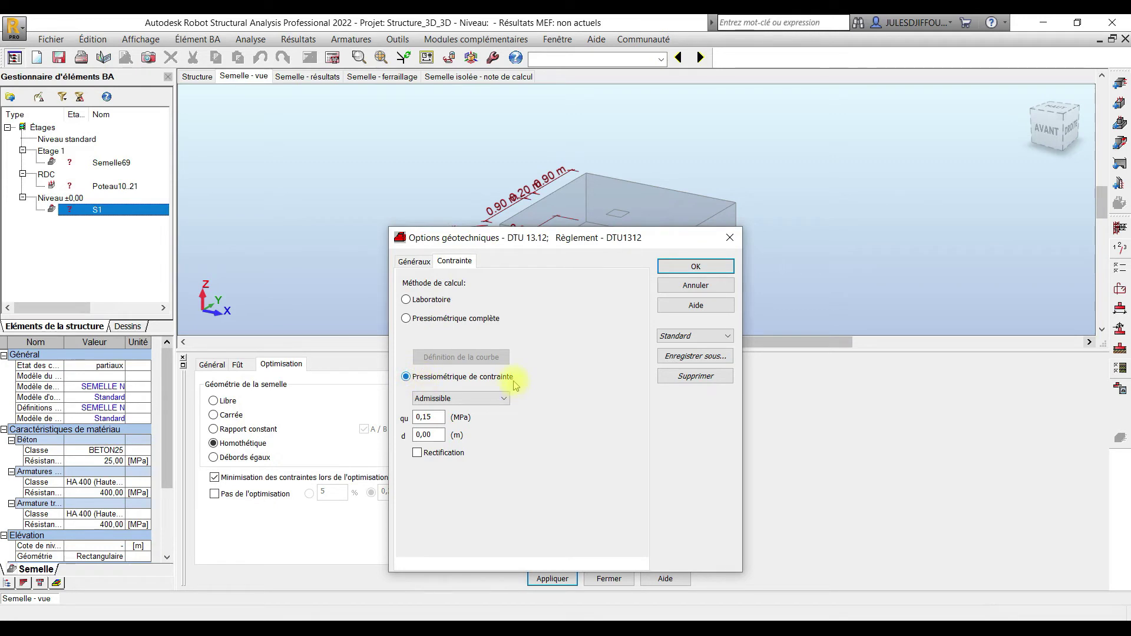
{"action": "left_click", "coordinate": [463, 399]}
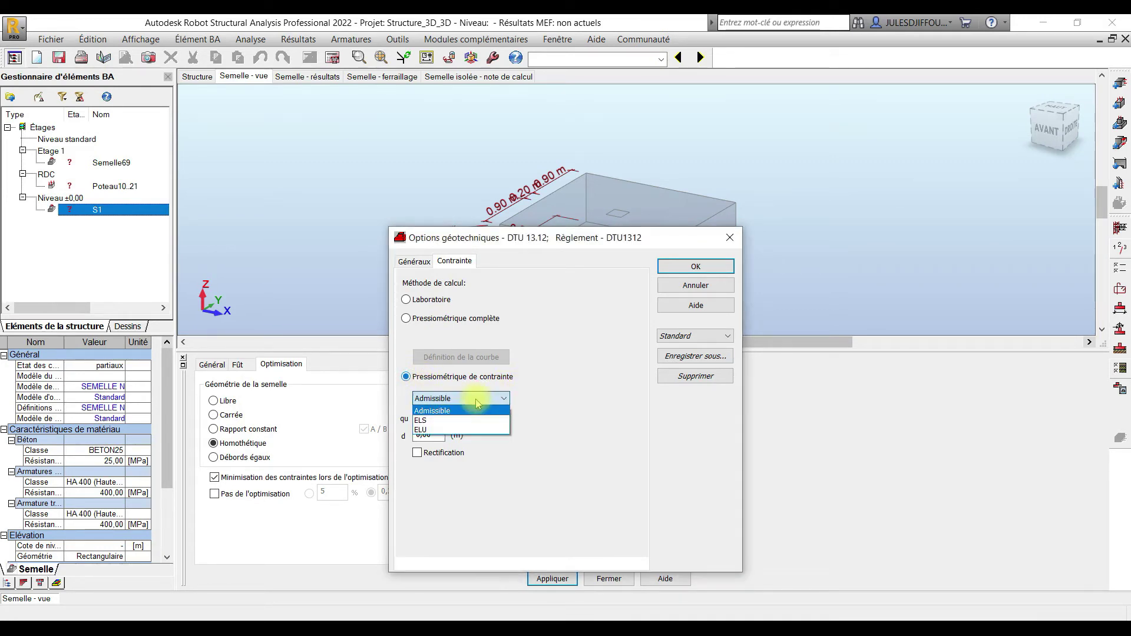
{"action": "left_click", "coordinate": [693, 335]}
{"action": "left_click", "coordinate": [693, 335]}
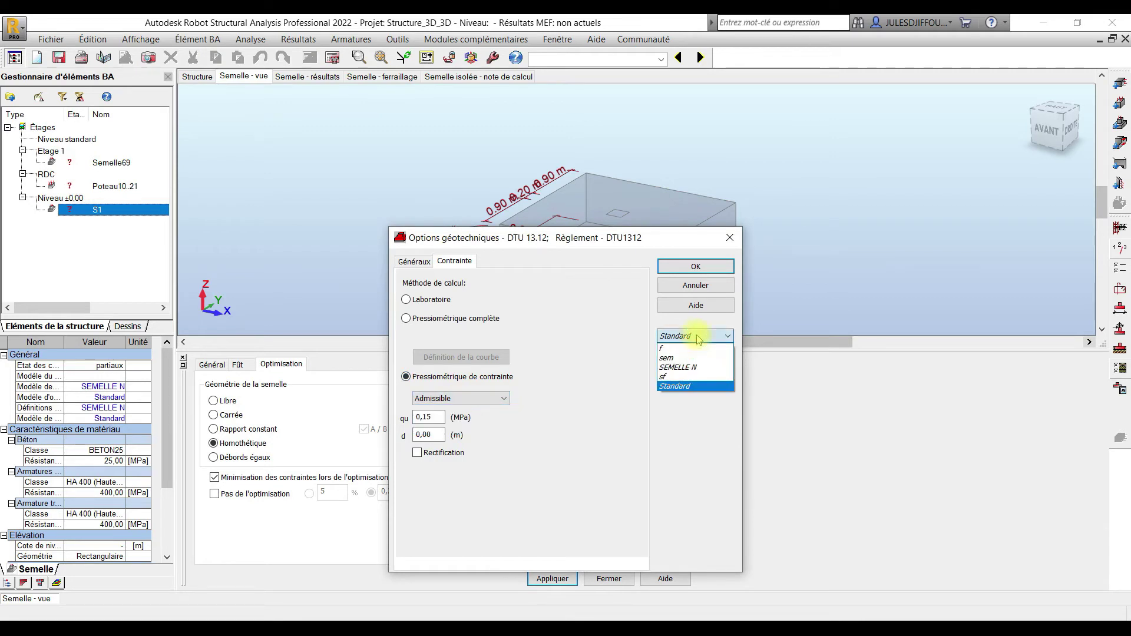
{"action": "left_click", "coordinate": [687, 367]}
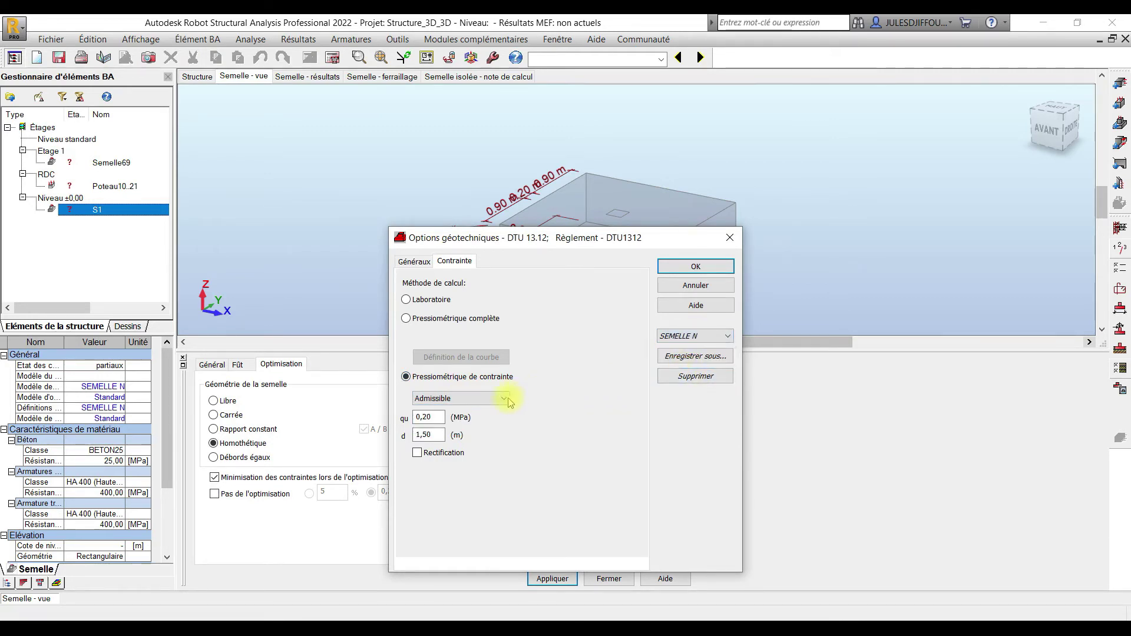
Step: Set the soil stress type to ELS and check the qu stress and depth d values
{"action": "left_click", "coordinate": [466, 399]}
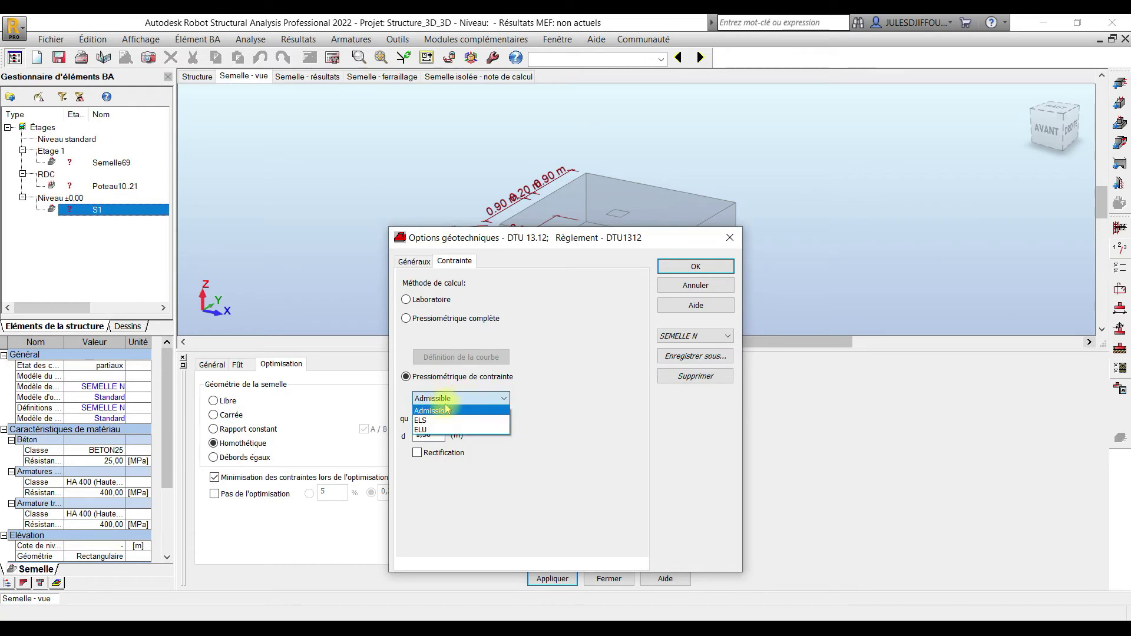
{"action": "left_click", "coordinate": [426, 418]}
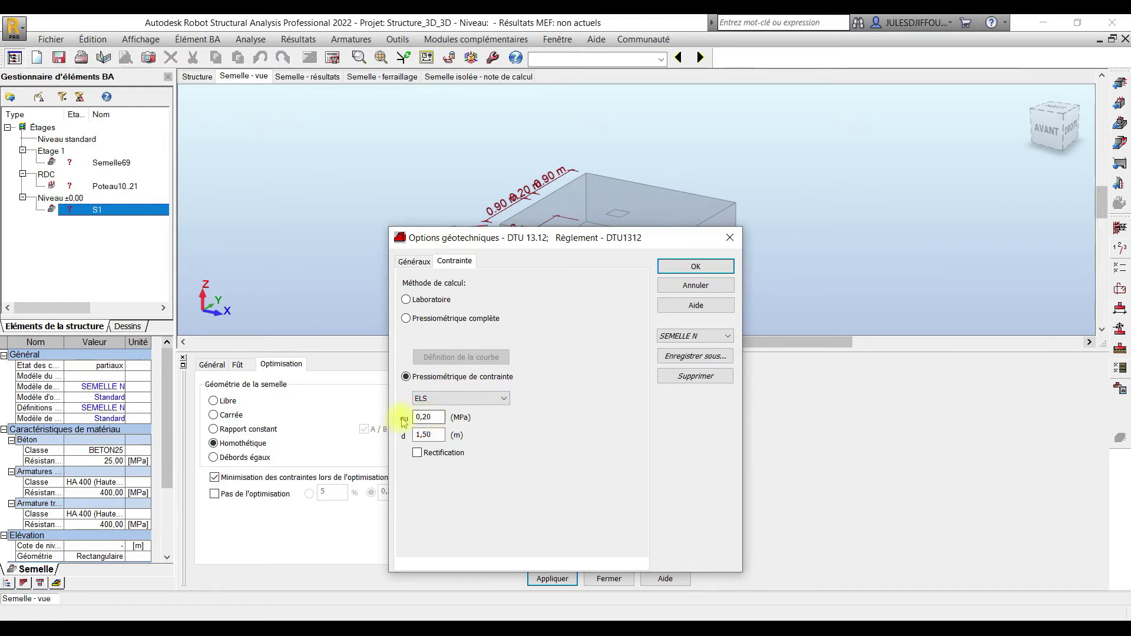
{"action": "double_click", "coordinate": [438, 418]}
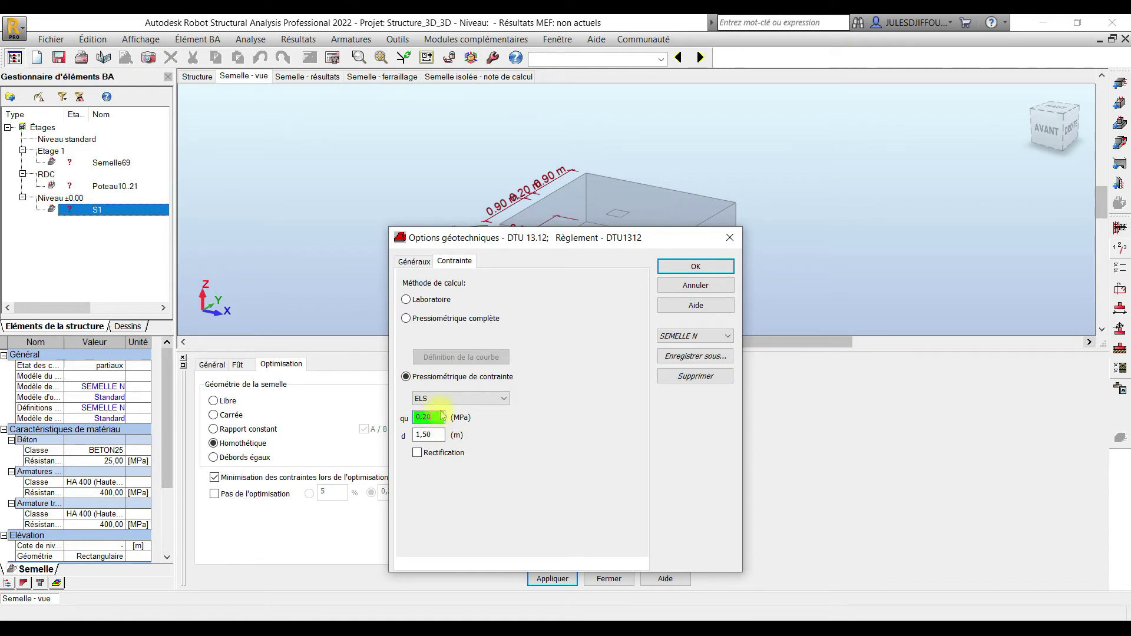
{"action": "double_click", "coordinate": [436, 435]}
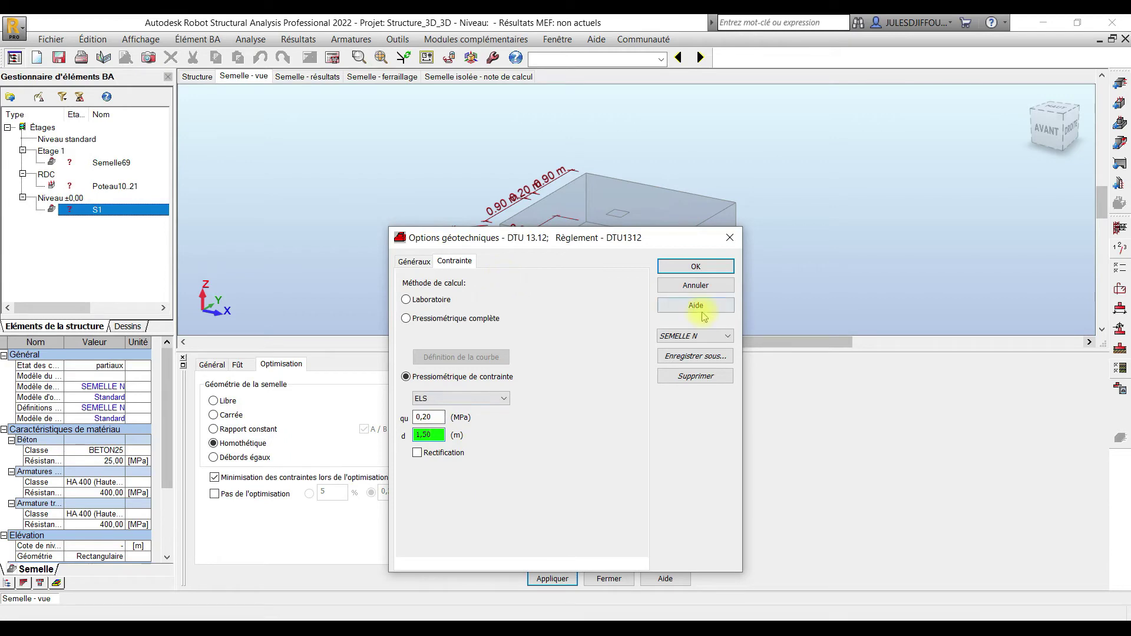
Step: Accept the geotechnical options and check the loads applied to footing S1
{"action": "left_click", "coordinate": [696, 267]}
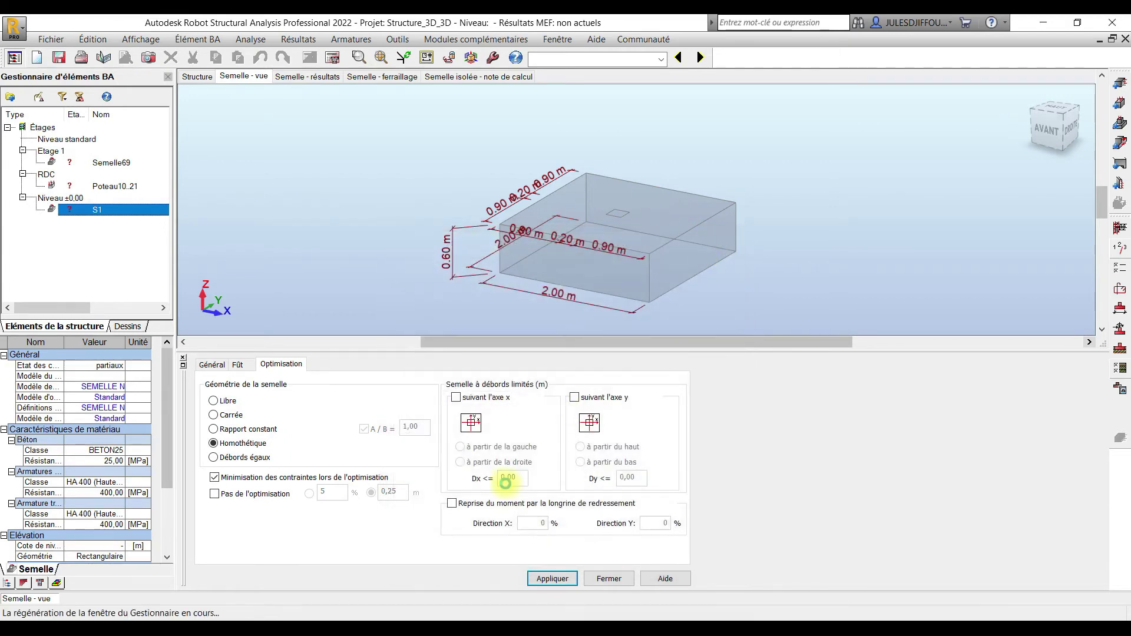
{"action": "left_click", "coordinate": [1120, 367]}
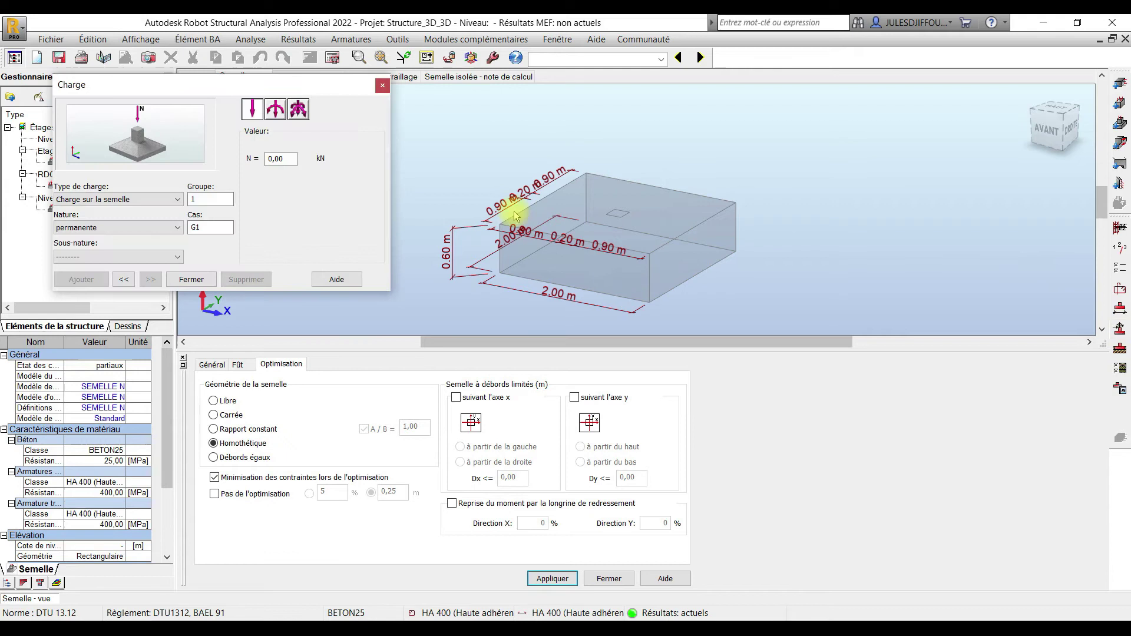
{"action": "left_click", "coordinate": [124, 279]}
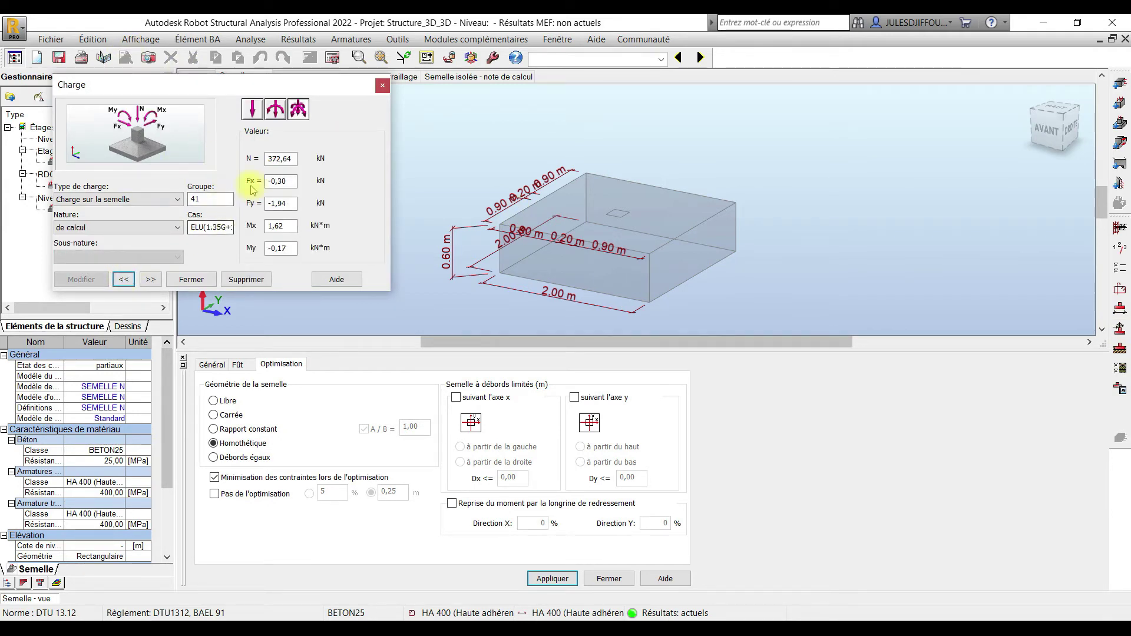
{"action": "left_click", "coordinate": [381, 86]}
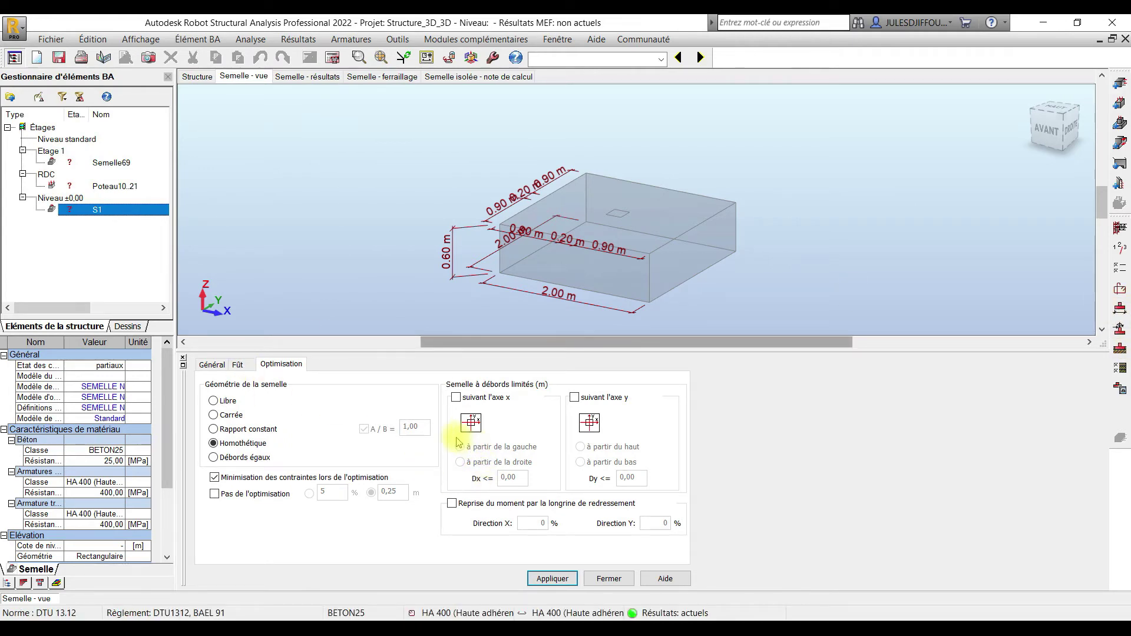
Step: Calculate footing S1 with drawings generated for the calculated elements, and return from its execution drawing to the footing design
{"action": "left_click", "coordinate": [338, 62]}
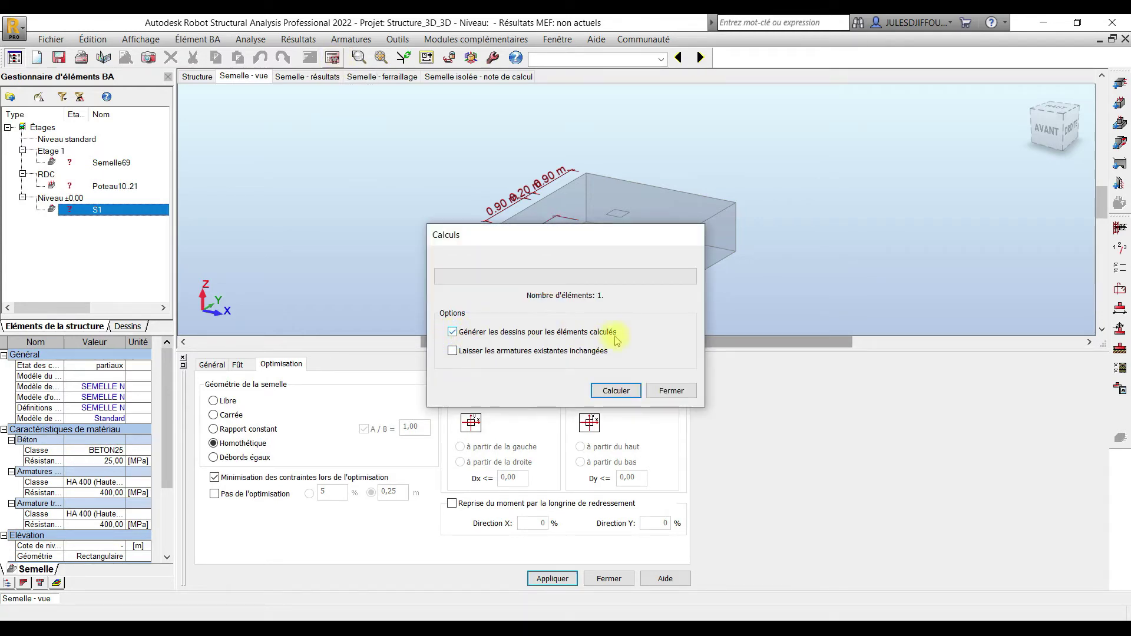
{"action": "left_click", "coordinate": [616, 392]}
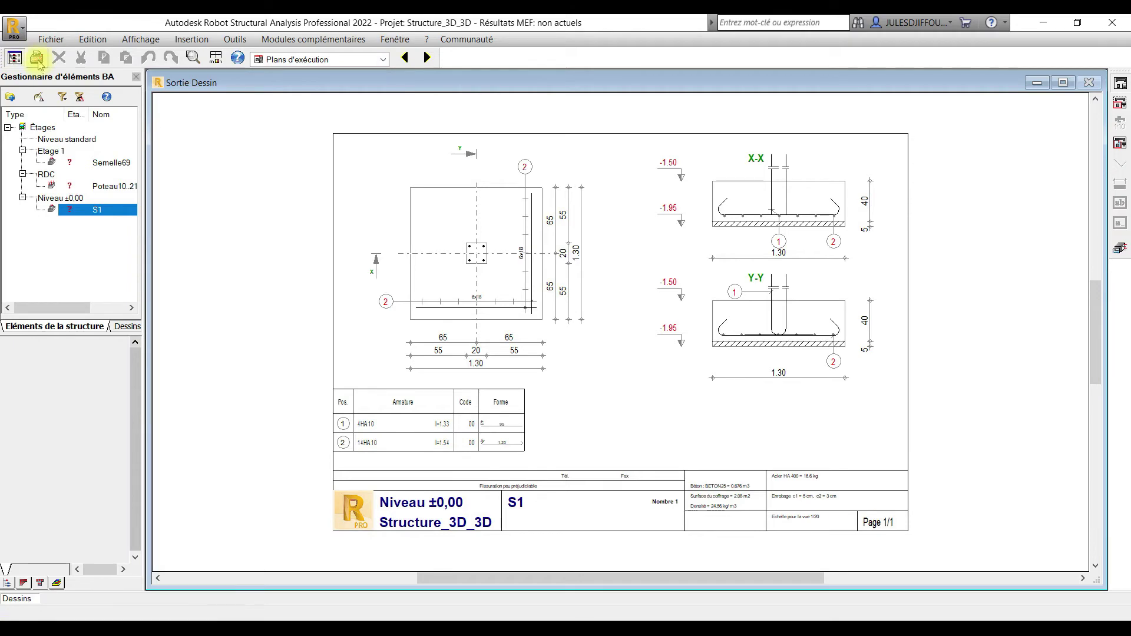
{"action": "left_click", "coordinate": [1120, 248]}
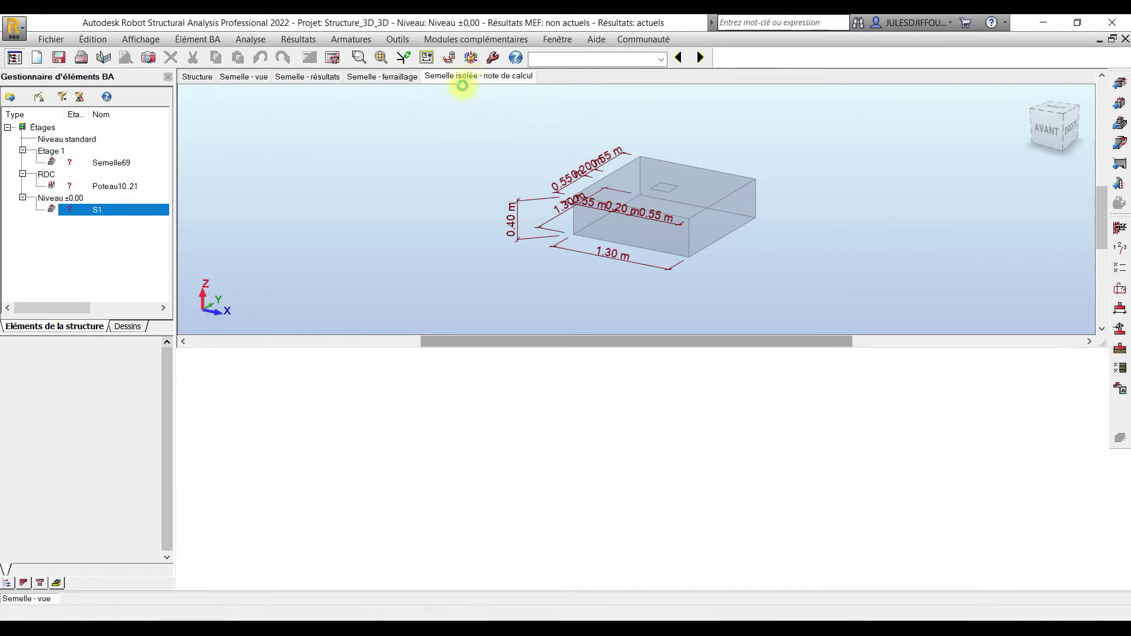
Step: Read through the calculation note of isolated footing S1, including its geometry and load combinations
{"action": "left_click", "coordinate": [472, 78]}
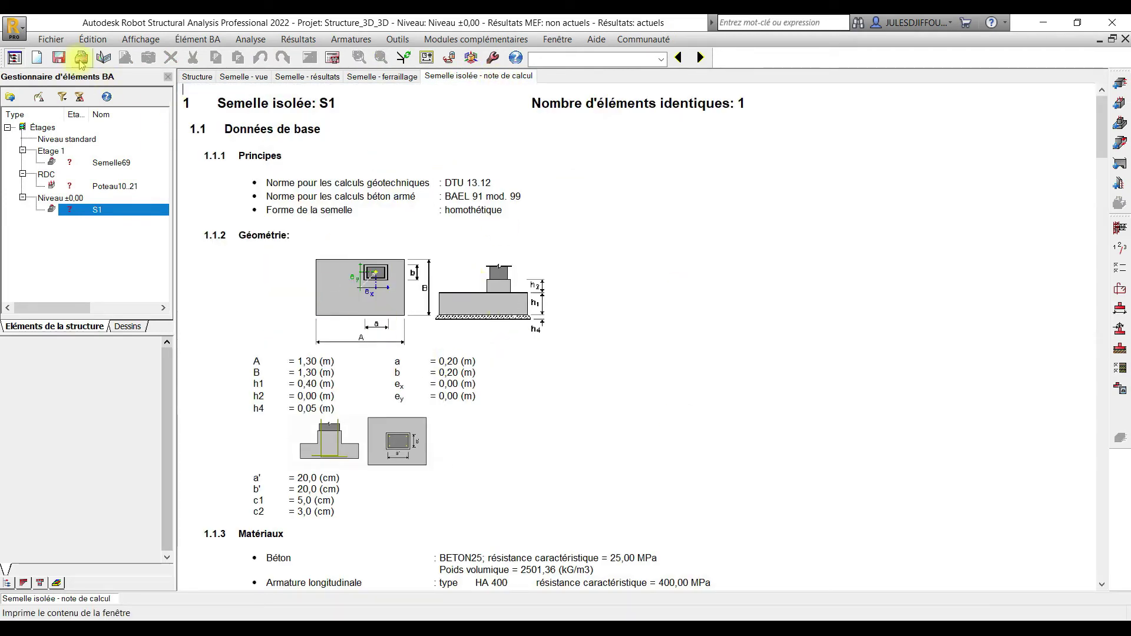
{"action": "scroll", "coordinate": [505, 383], "scroll_direction": "down", "scroll_amount": 15}
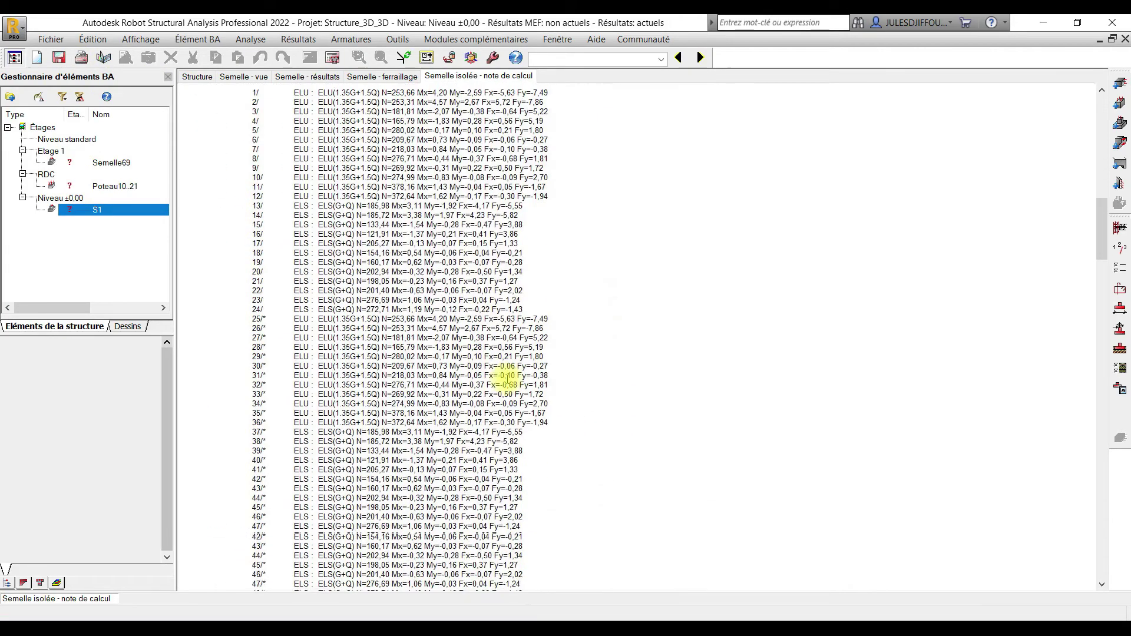
{"action": "scroll", "coordinate": [510, 363], "scroll_direction": "up", "scroll_amount": 15}
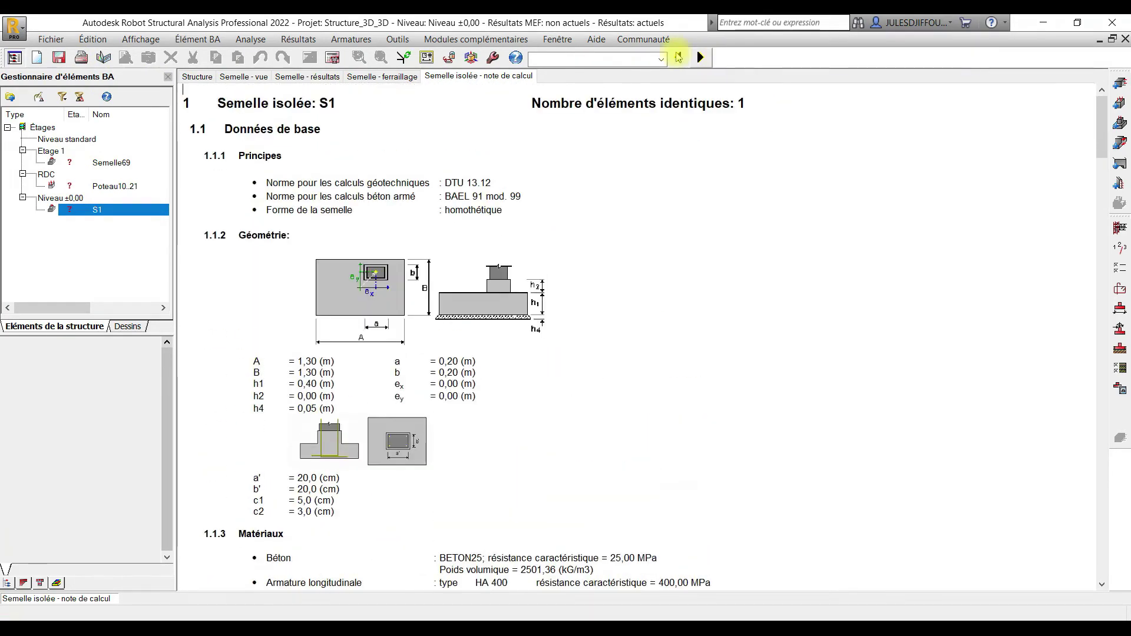
Step: Return to the structure model and show it in XY plan at the FONDATION level (0,00 m)
{"action": "left_click", "coordinate": [197, 77]}
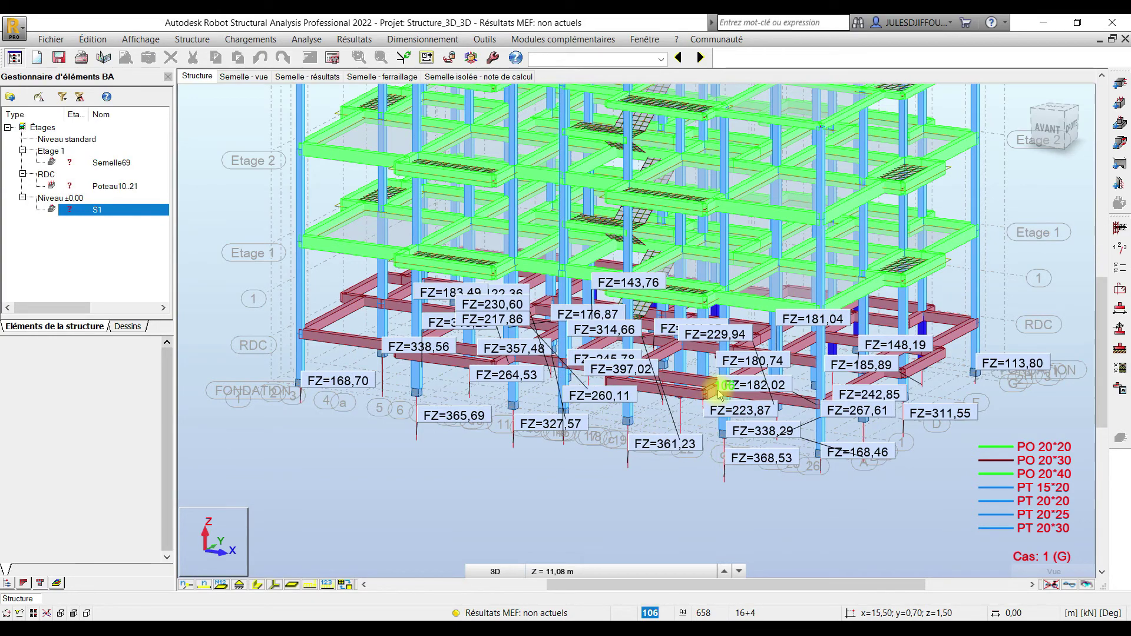
{"action": "scroll", "coordinate": [719, 393], "scroll_direction": "up", "scroll_amount": 1}
{"action": "scroll", "coordinate": [718, 394], "scroll_direction": "up", "scroll_amount": 1}
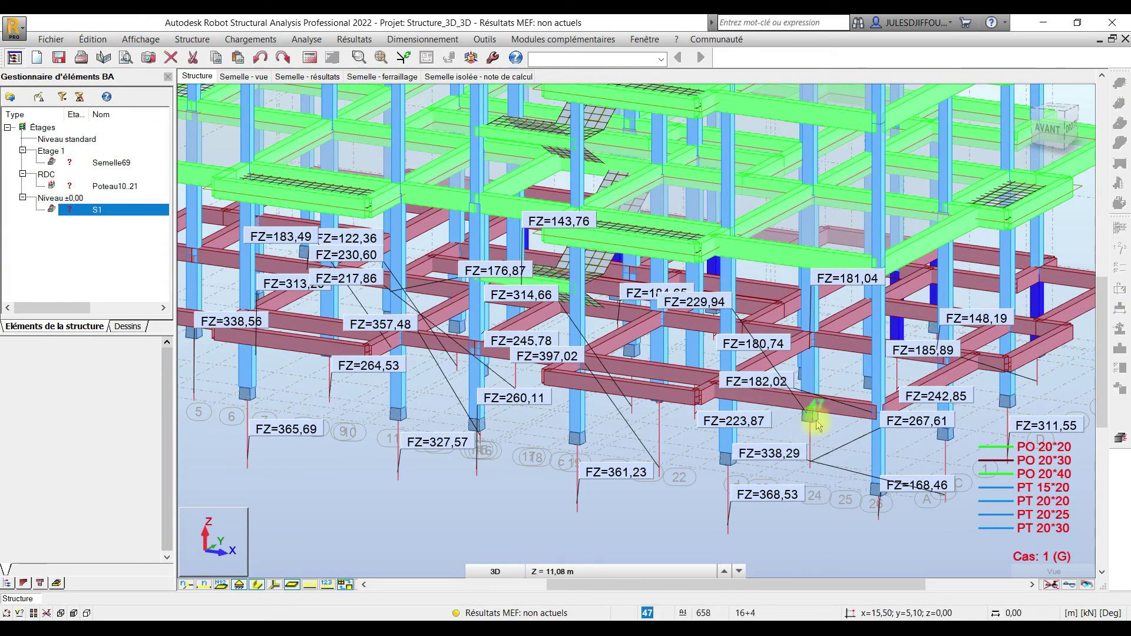
{"action": "middle_click_drag", "start_coordinate": [821, 444], "coordinate": [742, 441]}
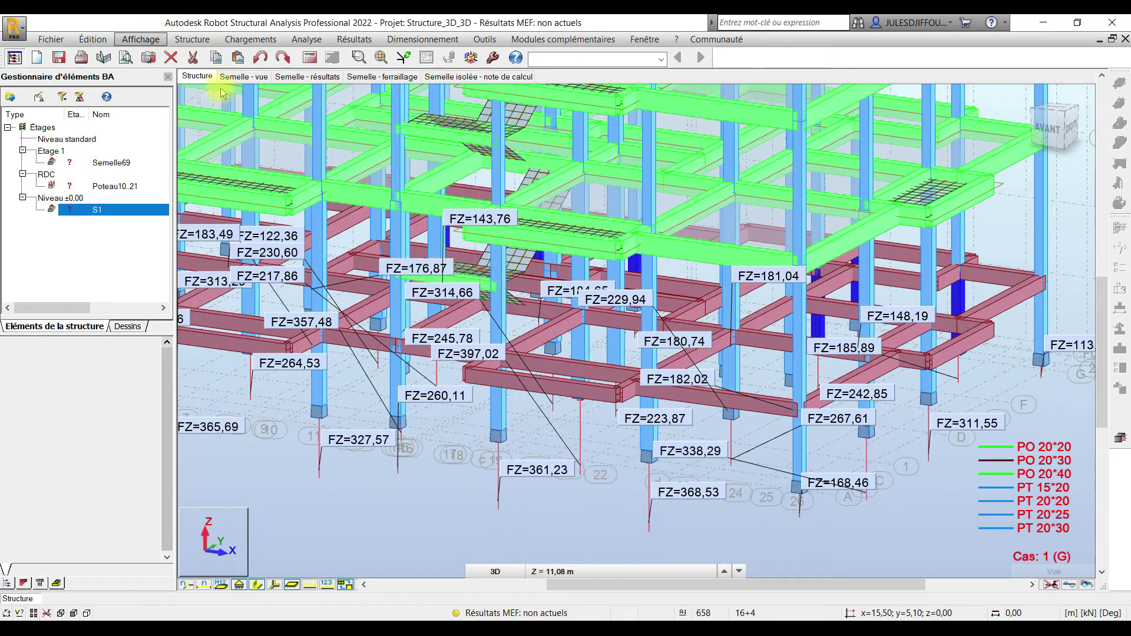
{"action": "left_click", "coordinate": [498, 570]}
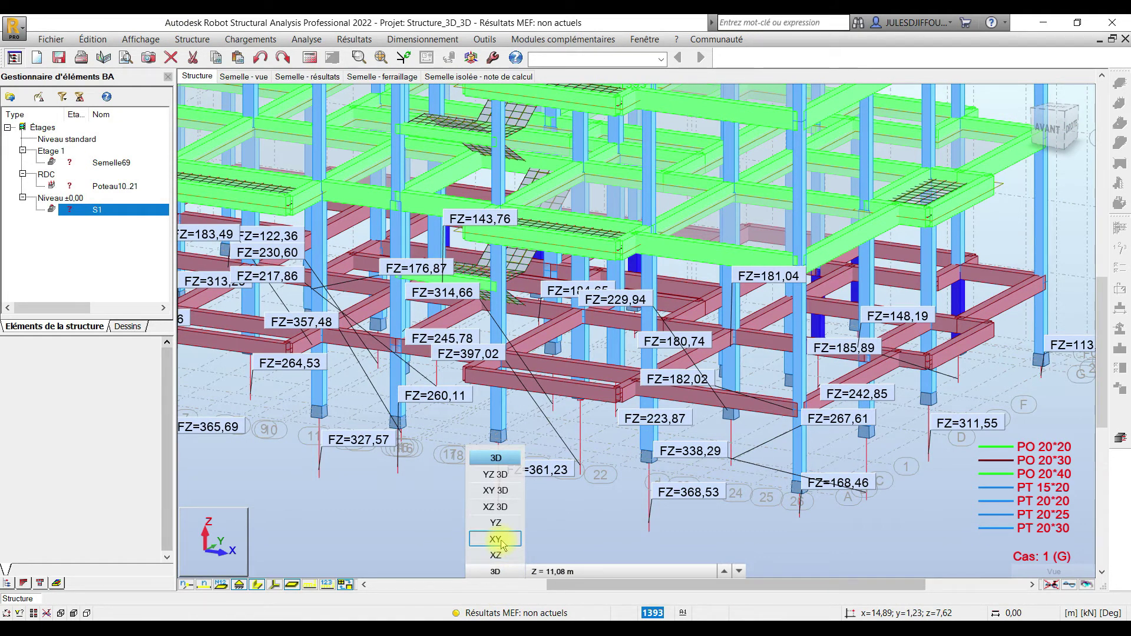
{"action": "left_click", "coordinate": [502, 544]}
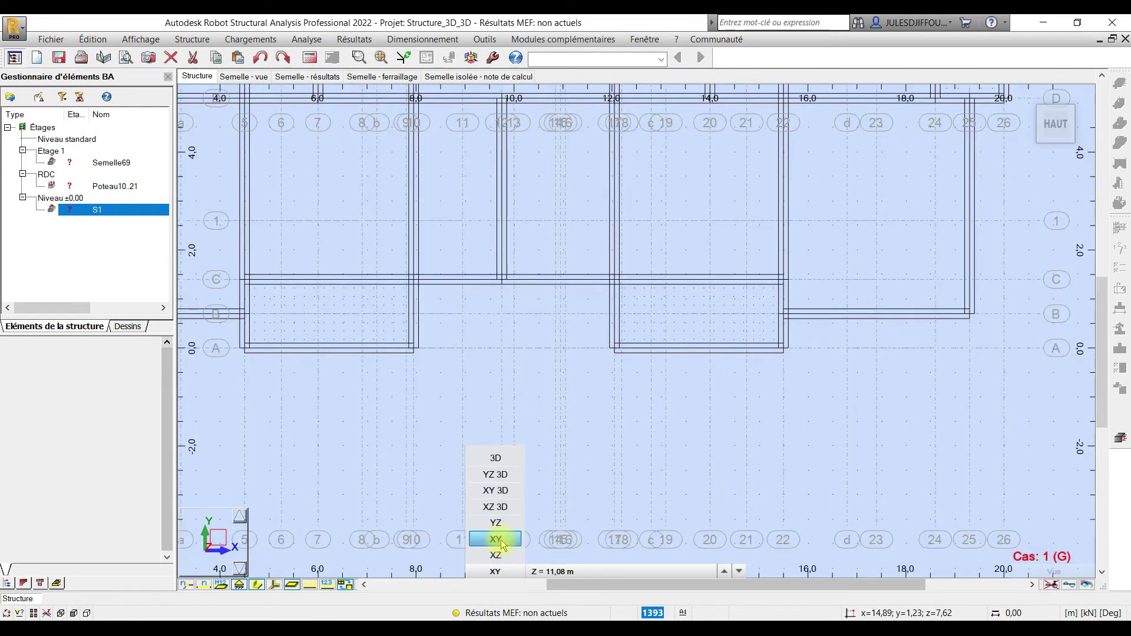
{"action": "left_click", "coordinate": [583, 571]}
{"action": "left_click", "coordinate": [597, 557]}
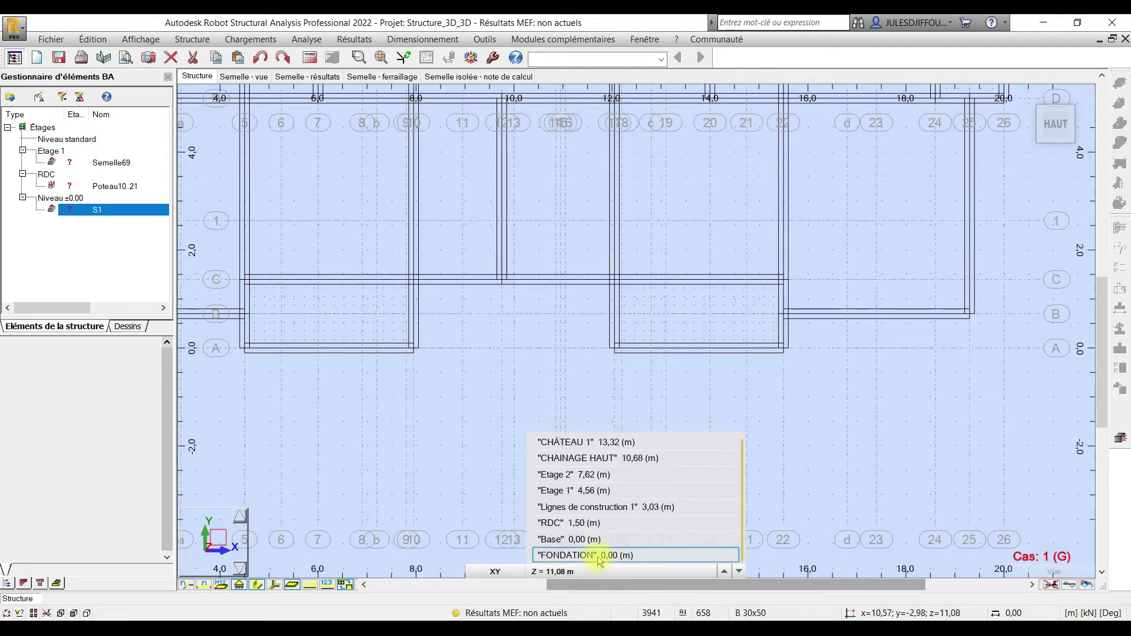
{"action": "left_click", "coordinate": [599, 558]}
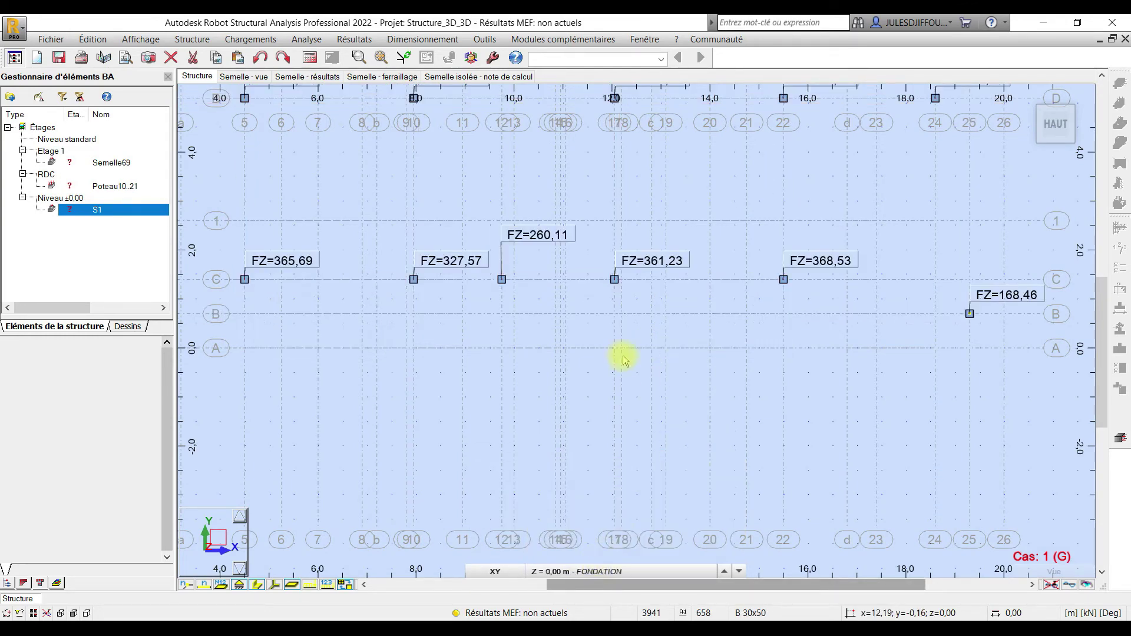
Step: Send columns 55 and 59 to reinforcement design as one two-column footing, using the manual ELU and ELS combinations grouped by storey and geometry
{"action": "middle_click_drag", "start_coordinate": [645, 440], "coordinate": [722, 593]}
{"action": "middle_click_drag", "start_coordinate": [572, 327], "coordinate": [596, 419]}
{"action": "left_click", "coordinate": [559, 358]}
{"action": "middle_click_drag", "start_coordinate": [614, 303], "coordinate": [720, 319]}
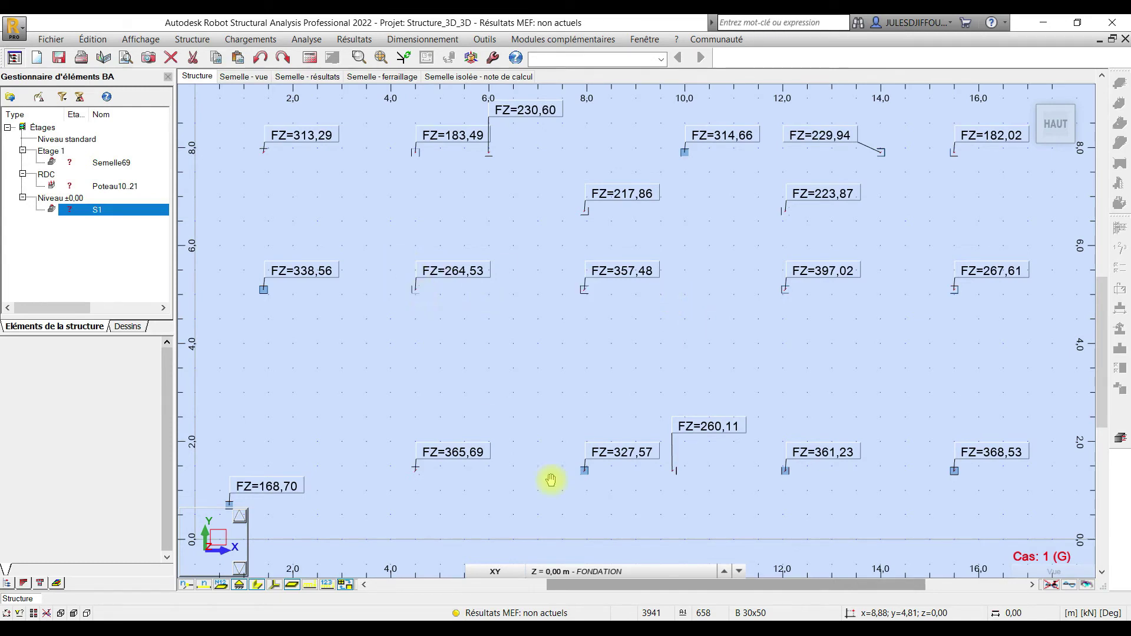
{"action": "middle_click_drag", "start_coordinate": [488, 421], "coordinate": [686, 499]}
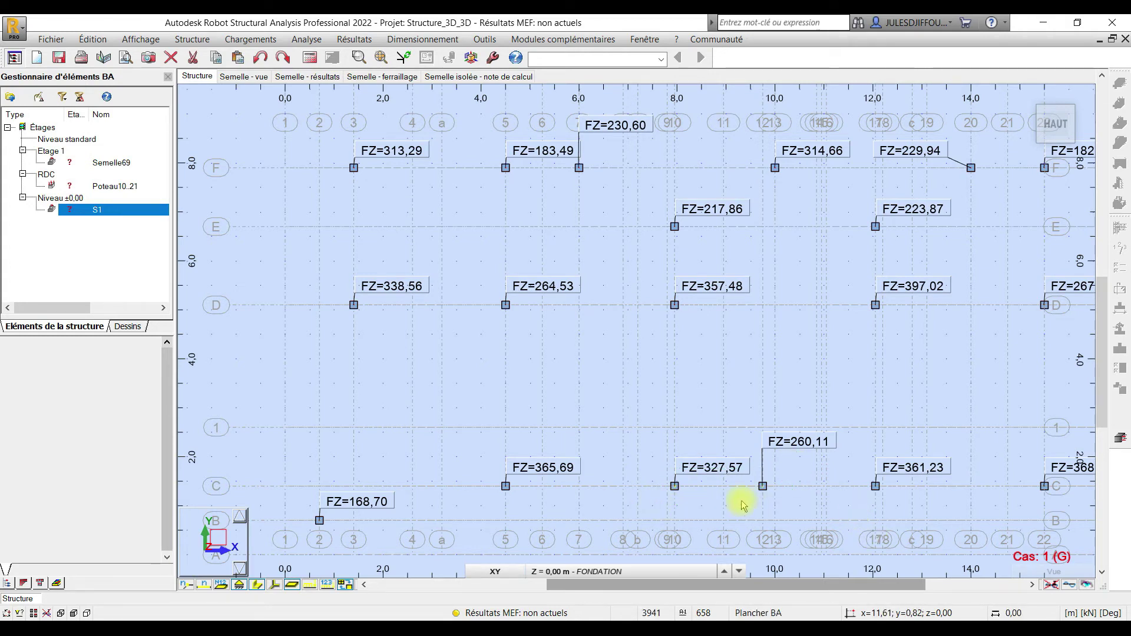
{"action": "left_click", "coordinate": [1121, 439]}
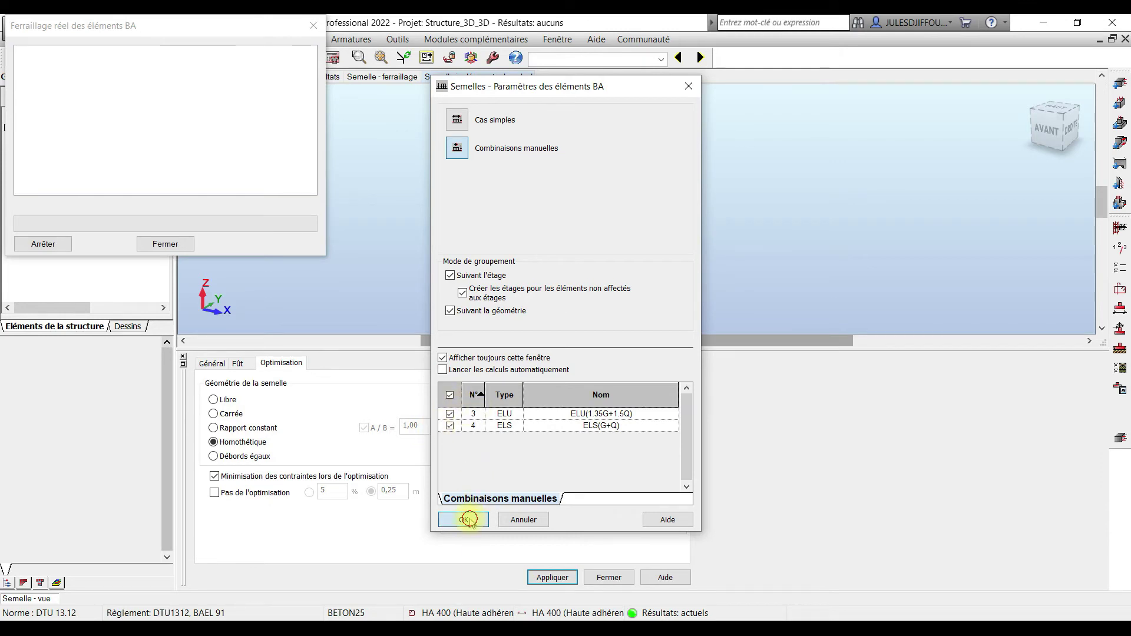
{"action": "left_click", "coordinate": [468, 518]}
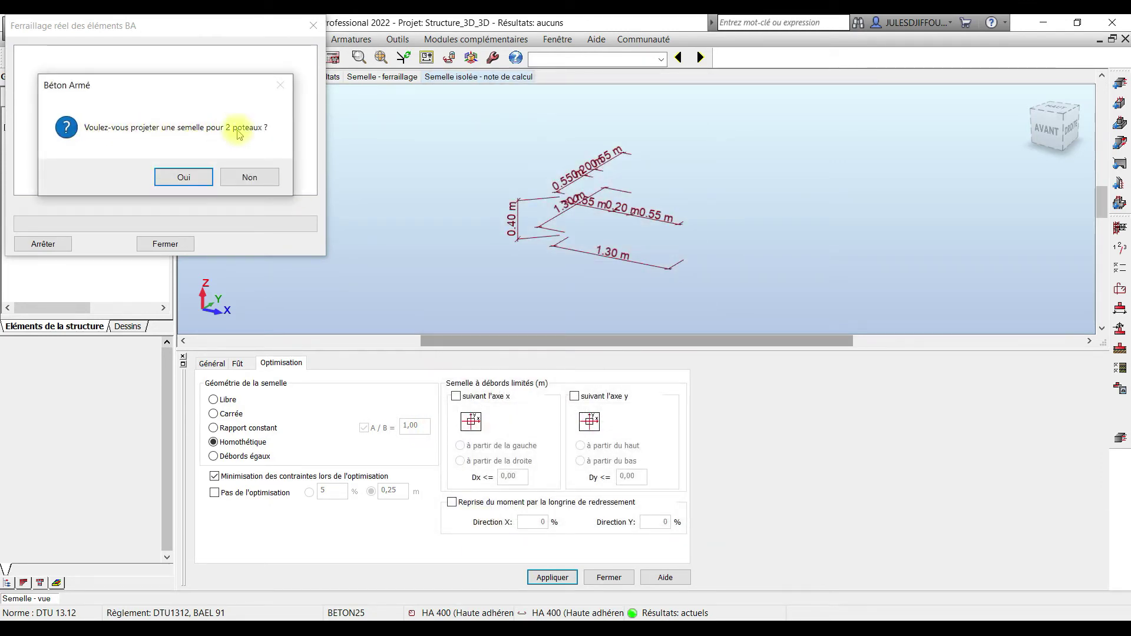
{"action": "left_click", "coordinate": [185, 176]}
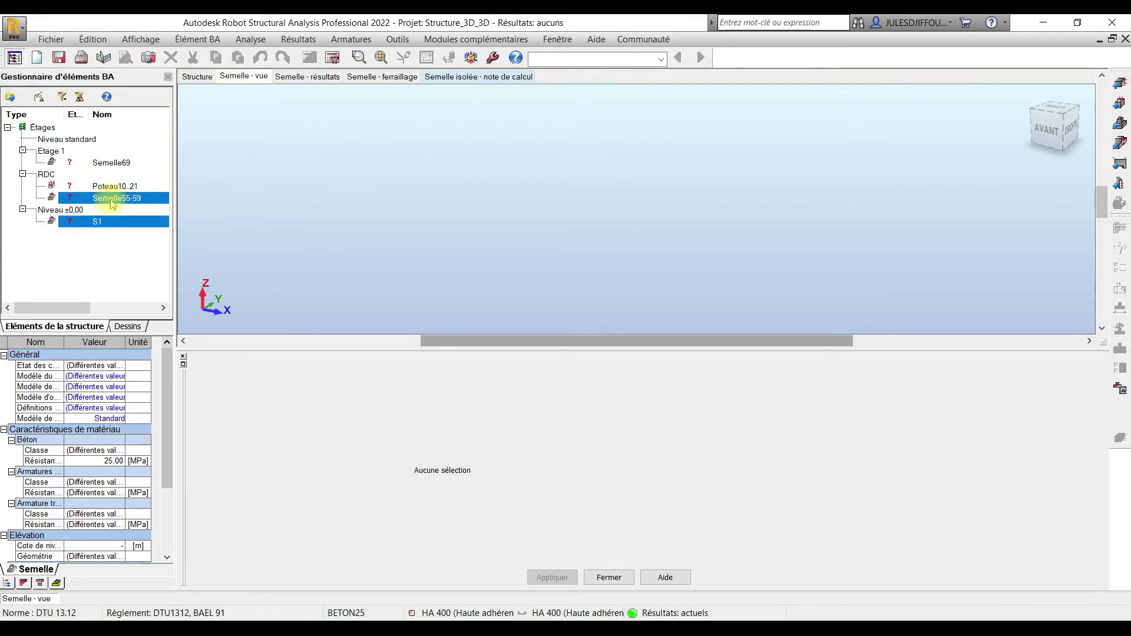
Step: Make Semelle55-59 the only selected element under RDC, keeping its name
{"action": "left_click", "coordinate": [118, 229]}
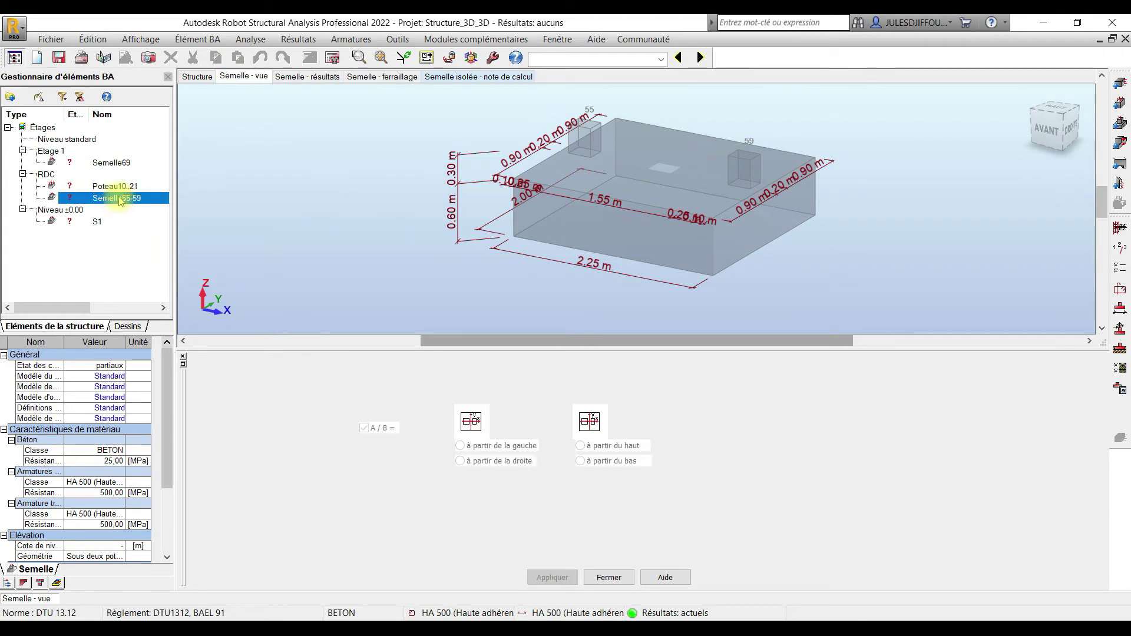
{"action": "left_click", "coordinate": [75, 200]}
{"action": "left_click", "coordinate": [127, 187]}
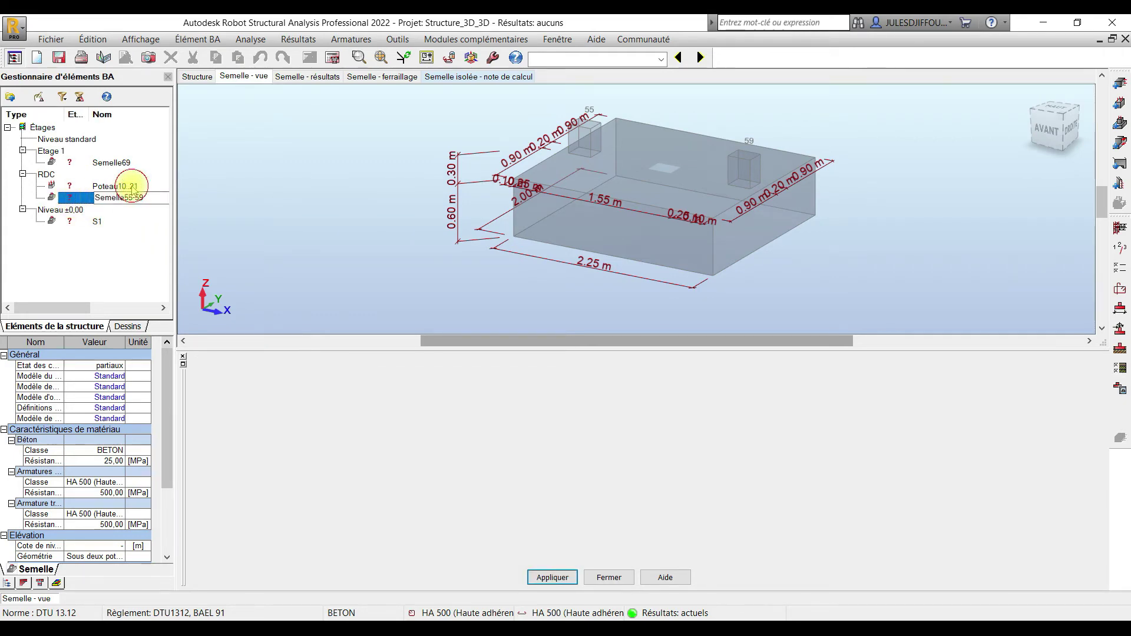
{"action": "left_click", "coordinate": [121, 199]}
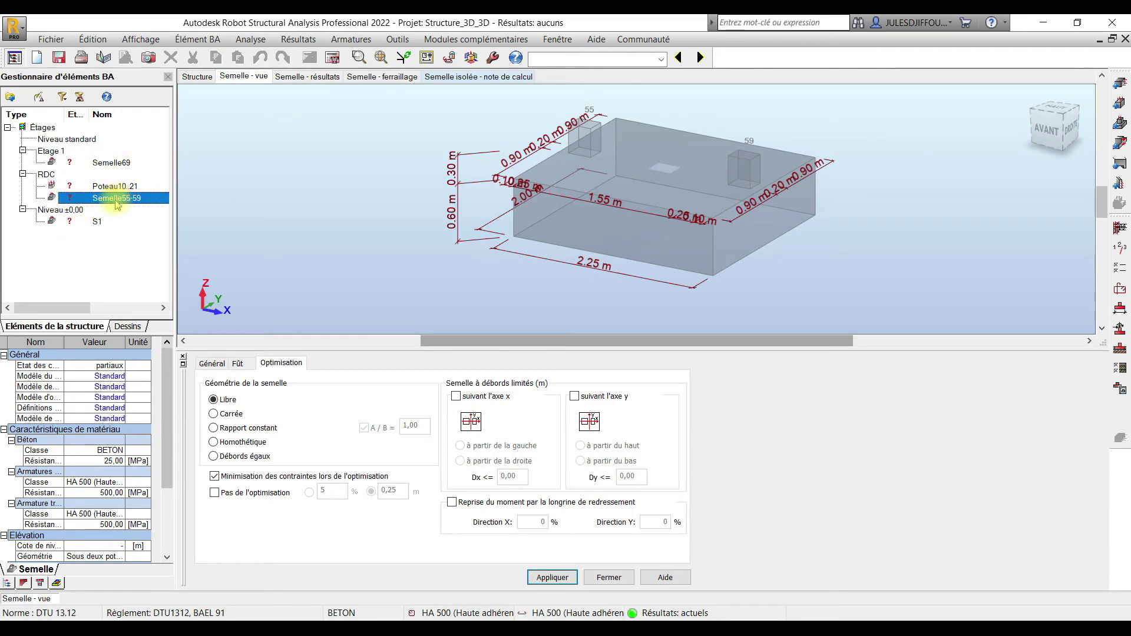
{"action": "left_click", "coordinate": [122, 379]}
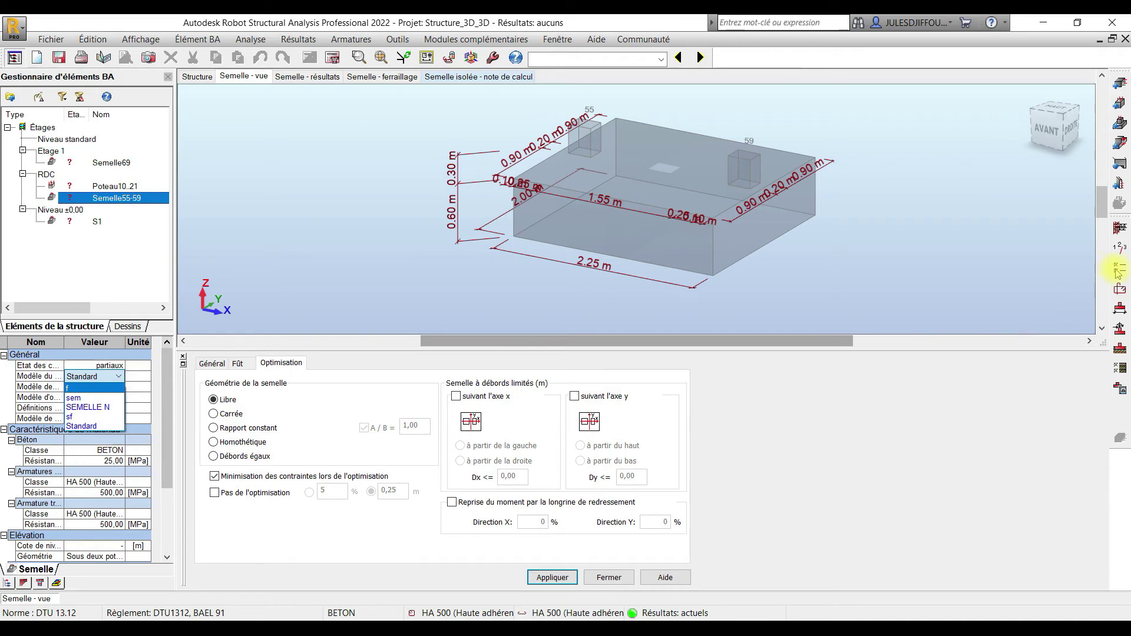
{"action": "left_click", "coordinate": [1119, 273]}
{"action": "left_click", "coordinate": [1126, 279]}
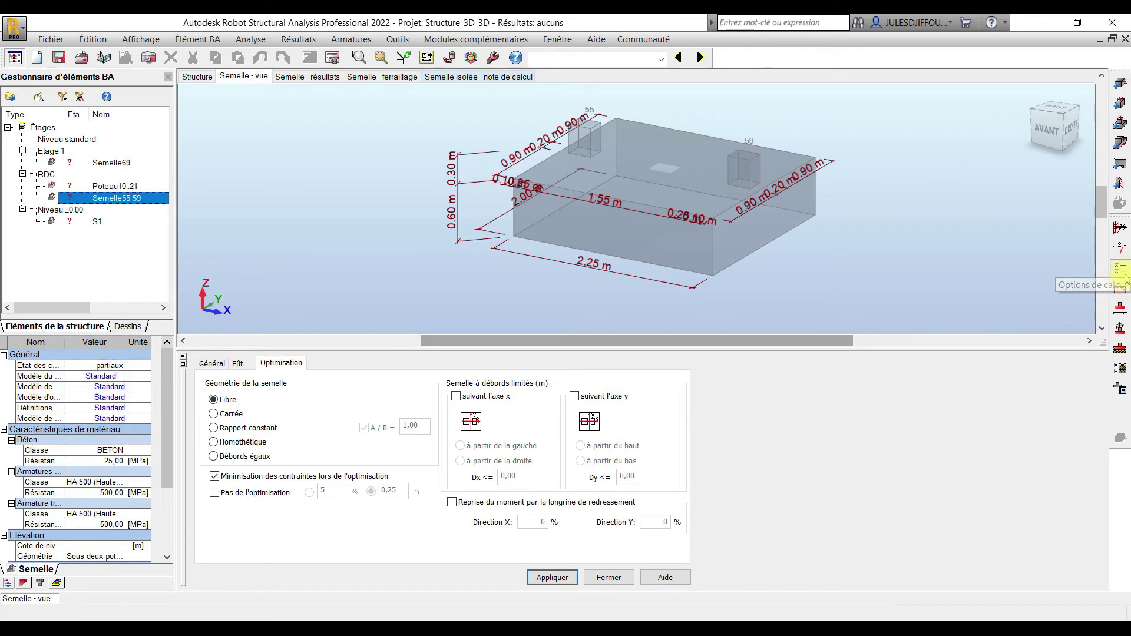
{"action": "left_click", "coordinate": [1125, 279]}
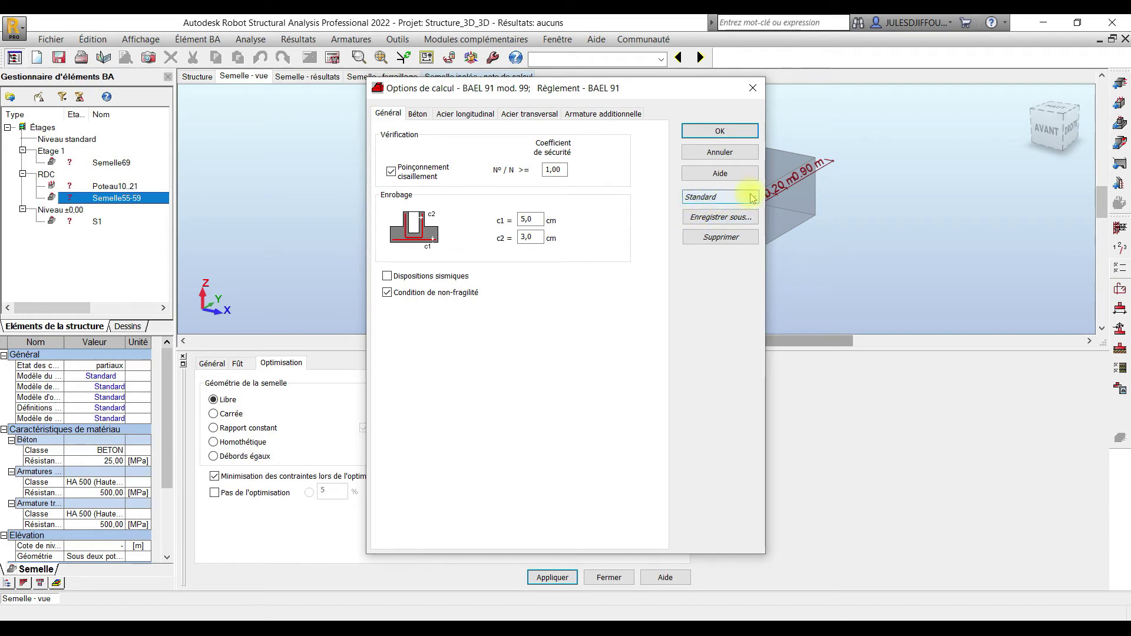
{"action": "left_click", "coordinate": [752, 196]}
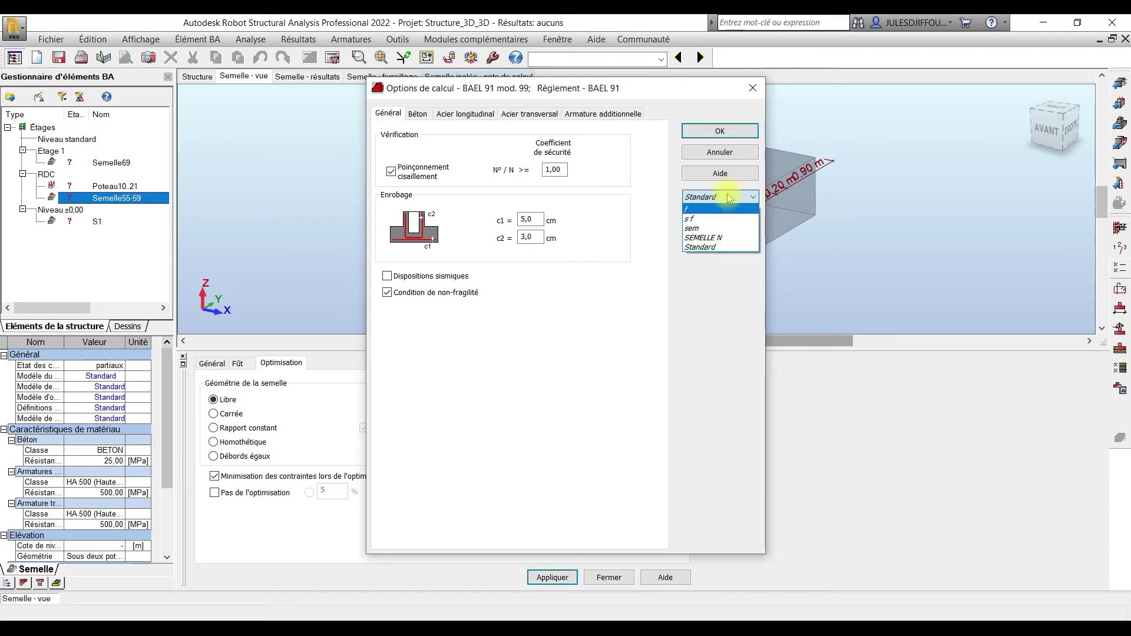
{"action": "left_click", "coordinate": [753, 90]}
{"action": "left_click", "coordinate": [752, 90]}
Step: Assign the SEMELLE N preset to the two-column footing's reinforcement model and calculation options
{"action": "left_click", "coordinate": [94, 376]}
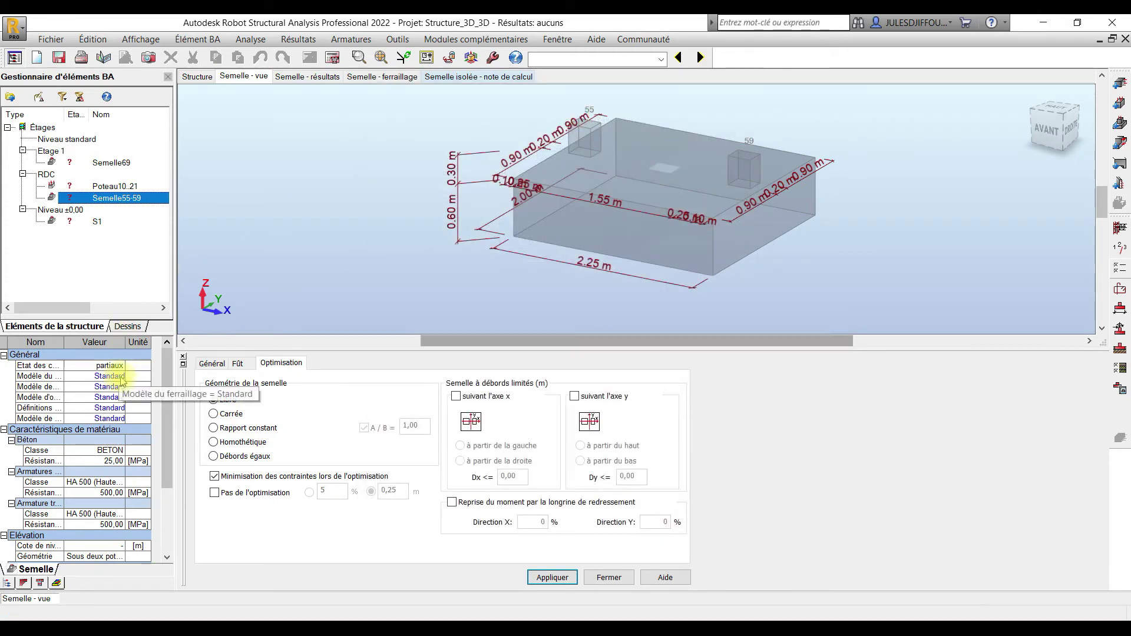
{"action": "left_click", "coordinate": [119, 376]}
{"action": "left_click", "coordinate": [90, 408]}
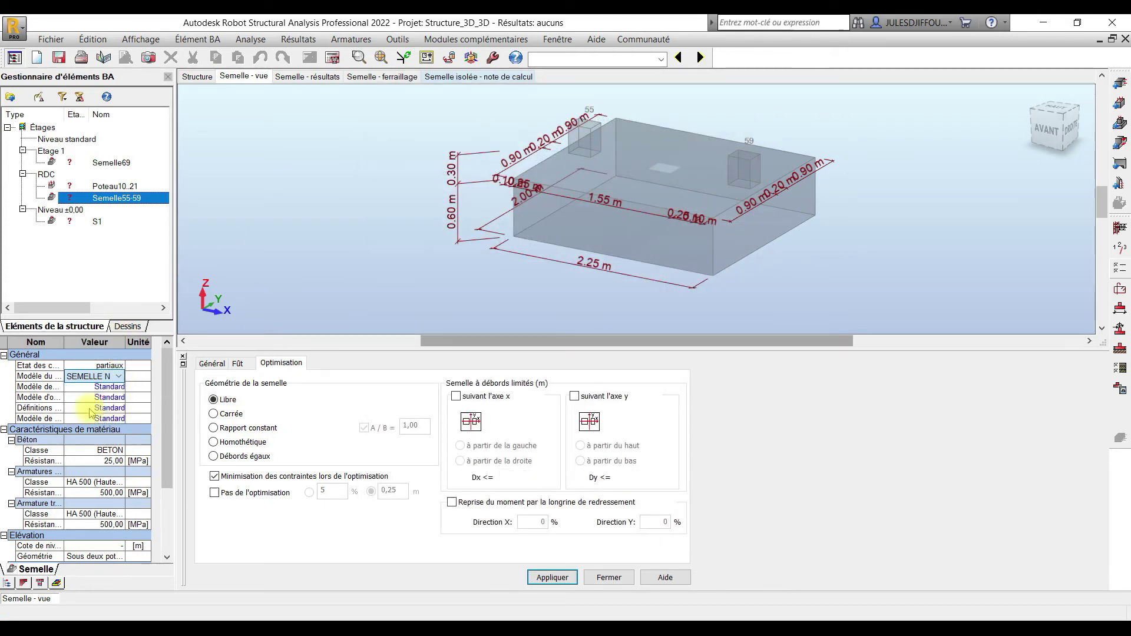
{"action": "left_click", "coordinate": [119, 388]}
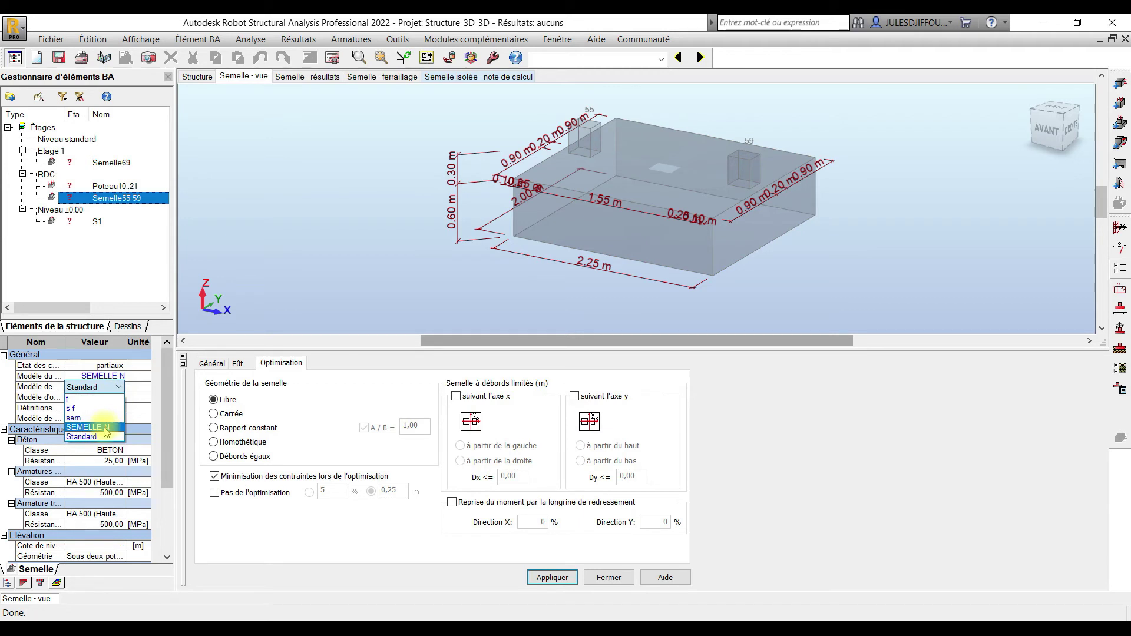
{"action": "left_click", "coordinate": [100, 419]}
Step: Assign the SEMELLE N preset to the two-column footing's soil definitions and check its soil parameters
{"action": "left_click", "coordinate": [121, 397]}
{"action": "left_click", "coordinate": [88, 408]}
{"action": "left_click", "coordinate": [94, 407]}
{"action": "left_click", "coordinate": [118, 408]}
{"action": "left_click", "coordinate": [121, 418]}
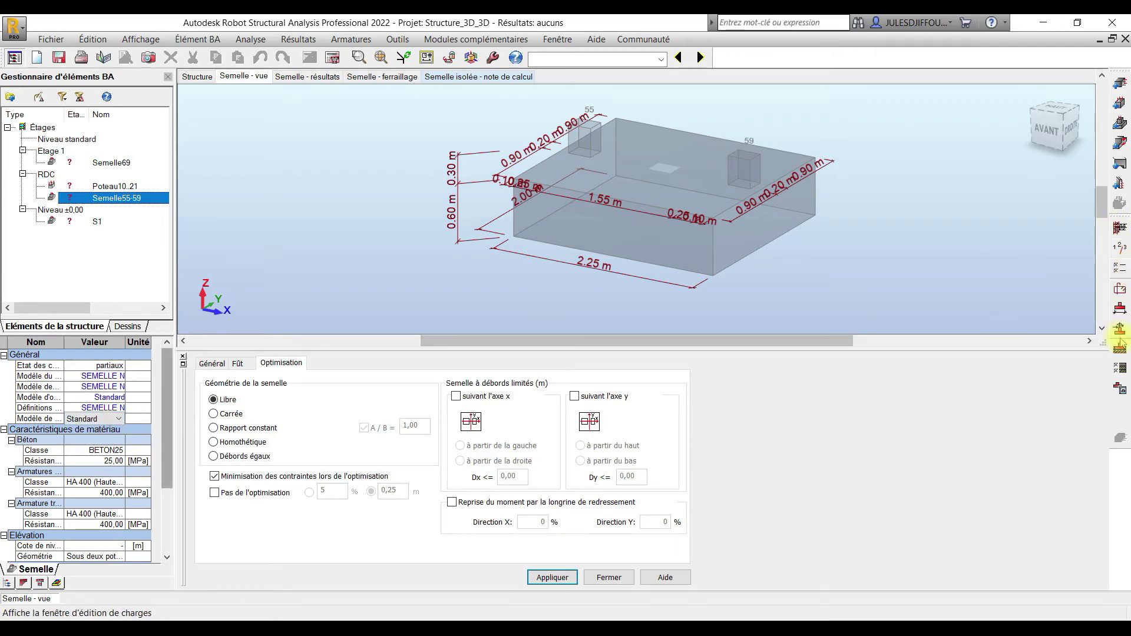
{"action": "left_click", "coordinate": [1122, 351]}
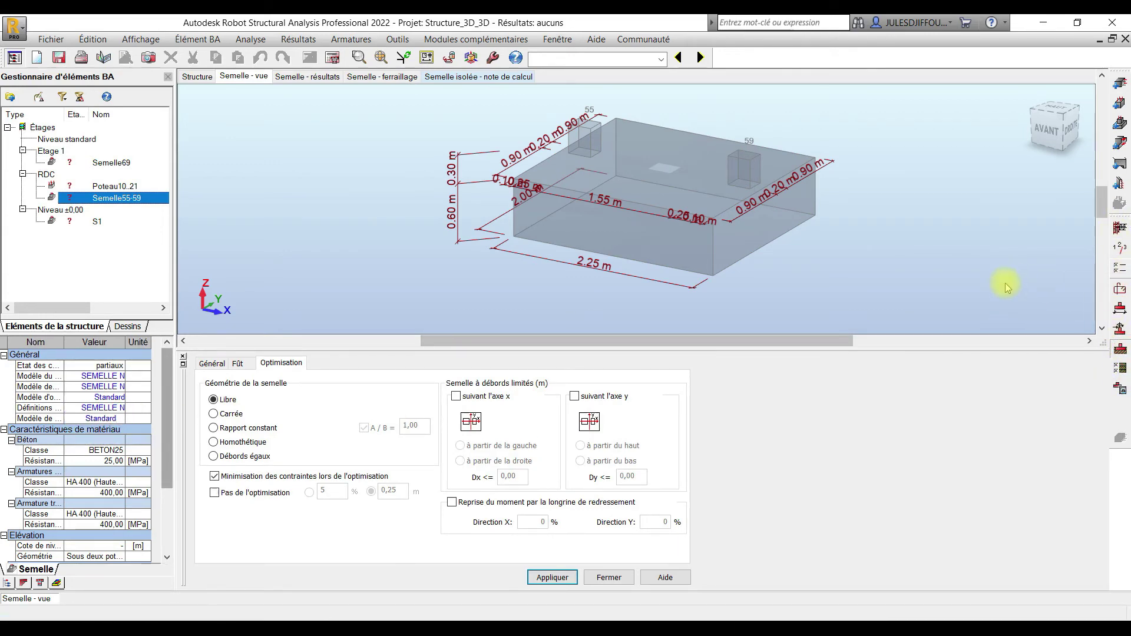
{"action": "left_click", "coordinate": [1058, 143]}
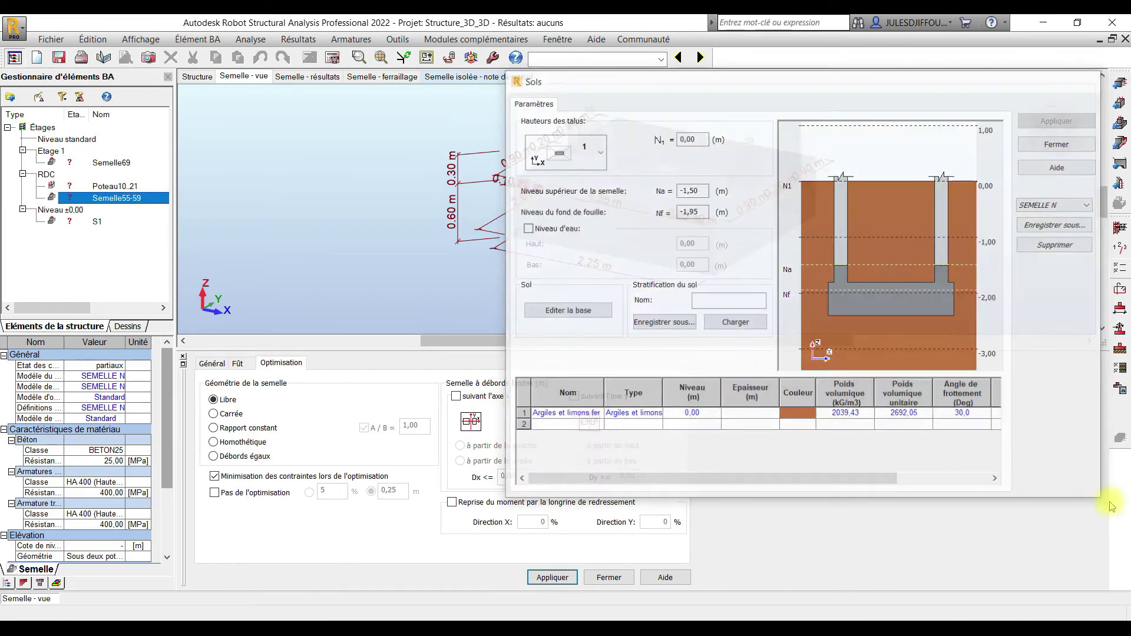
Step: Assign the SEMELLE N preset to the two-column footing's geotechnical options and set the pressuremeter stress type to ELS
{"action": "left_click", "coordinate": [1121, 368]}
{"action": "left_click", "coordinate": [702, 335]}
{"action": "left_click", "coordinate": [693, 368]}
{"action": "left_click", "coordinate": [441, 262]}
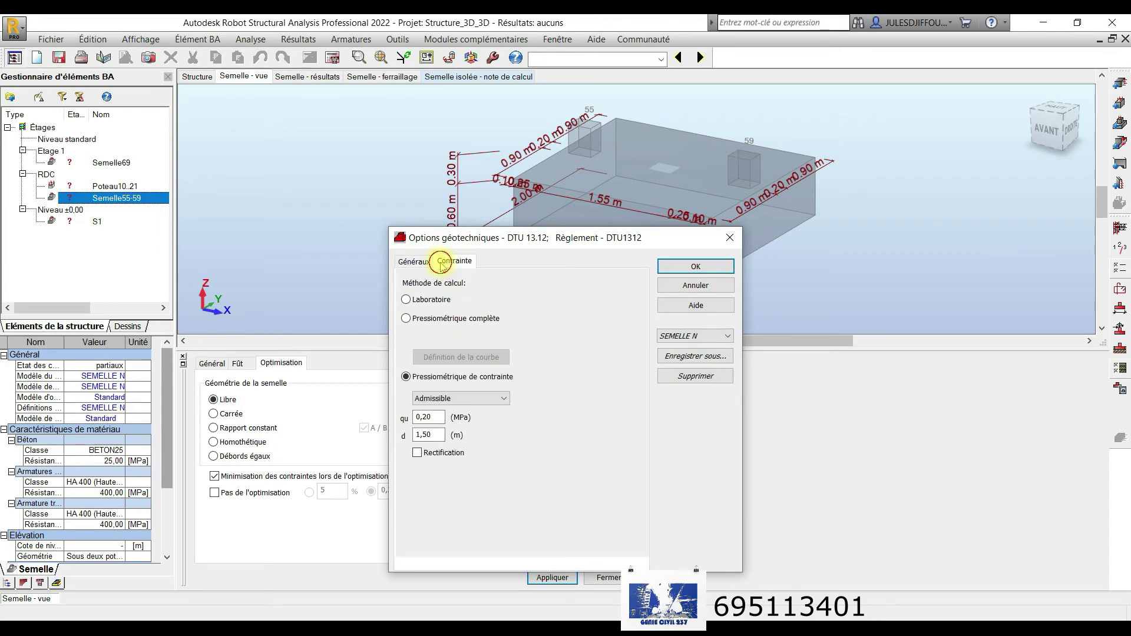
{"action": "left_click", "coordinate": [449, 420]}
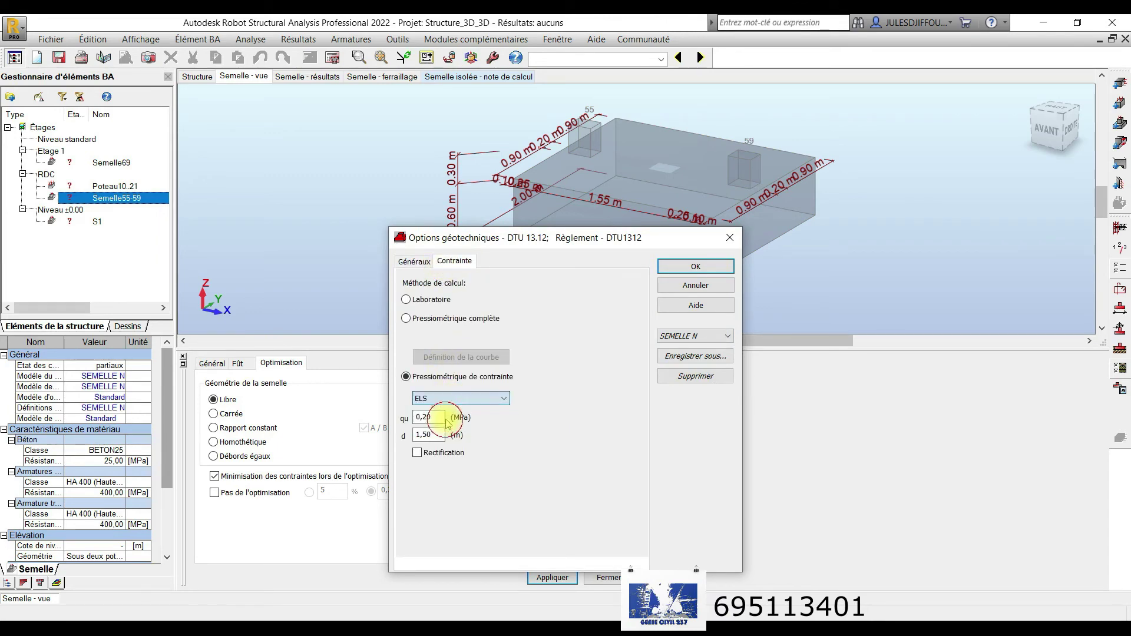
{"action": "left_click", "coordinate": [678, 270]}
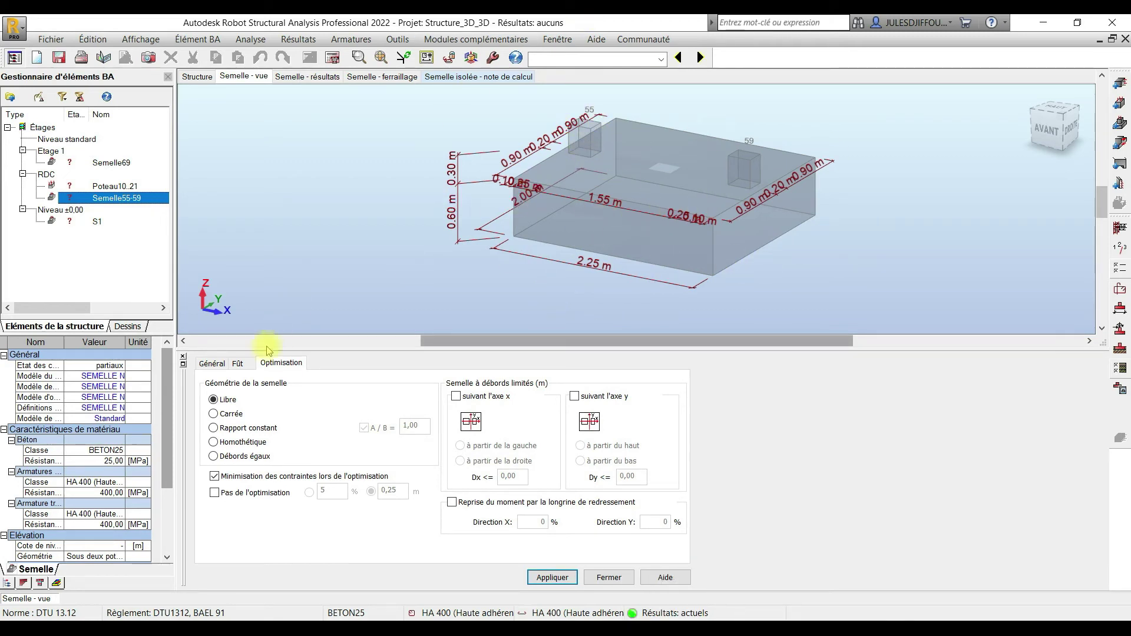
Step: Set the footing's h2 height to 0 and mark h2 and the ex and ey eccentricities as fixed
{"action": "left_click", "coordinate": [211, 363]}
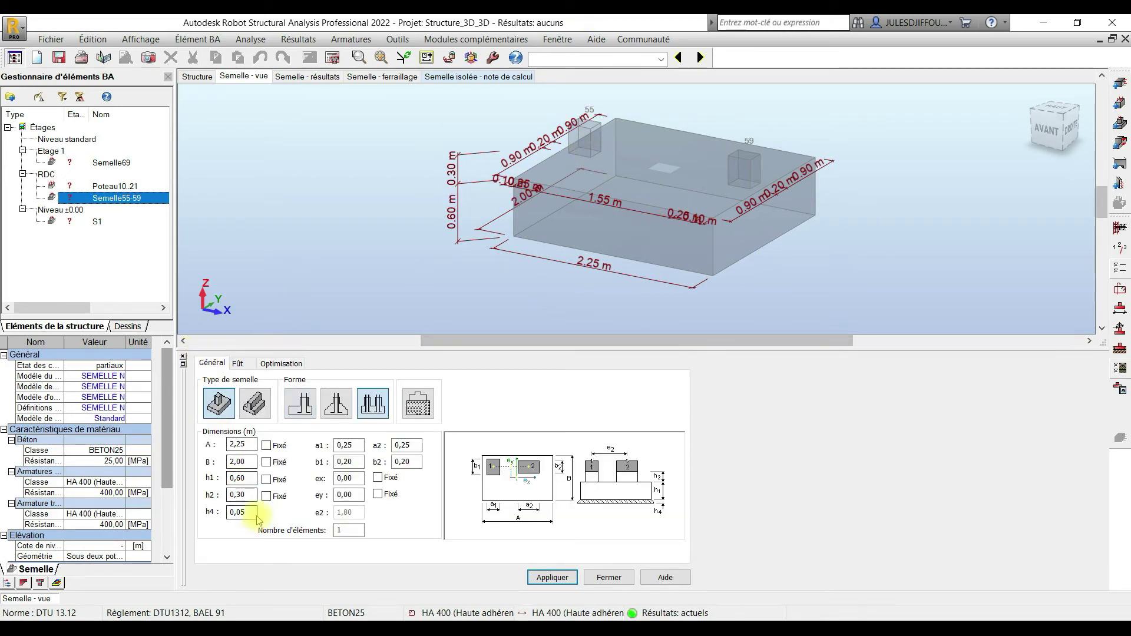
{"action": "left_click_drag", "start_coordinate": [252, 495], "coordinate": [221, 496]}
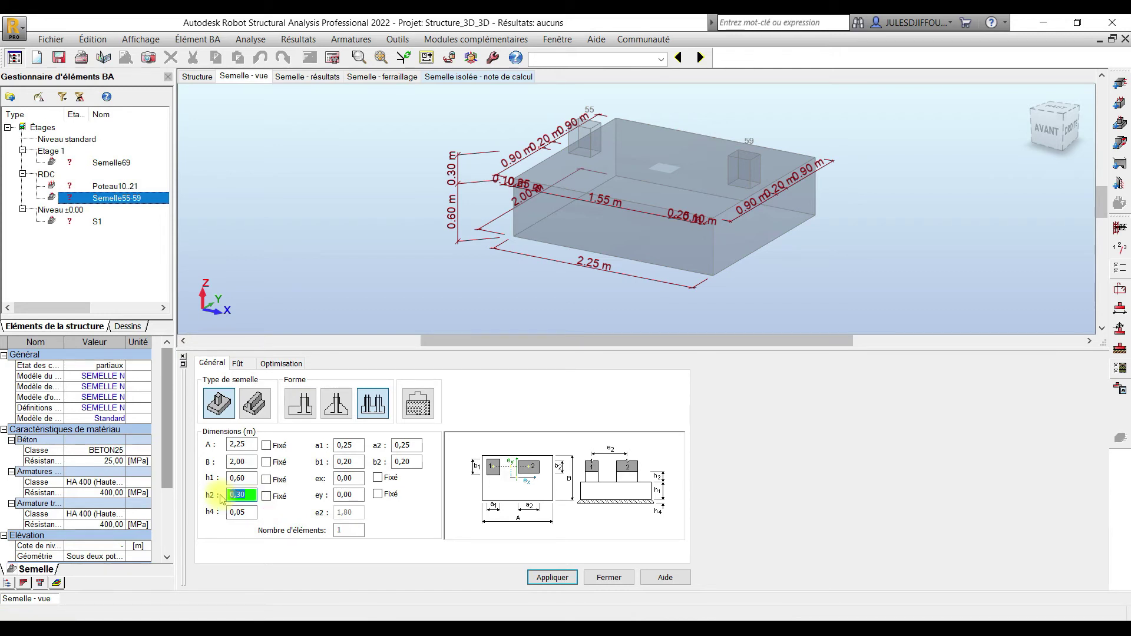
{"action": "type", "text": "0"}
{"action": "left_click", "coordinate": [266, 496]}
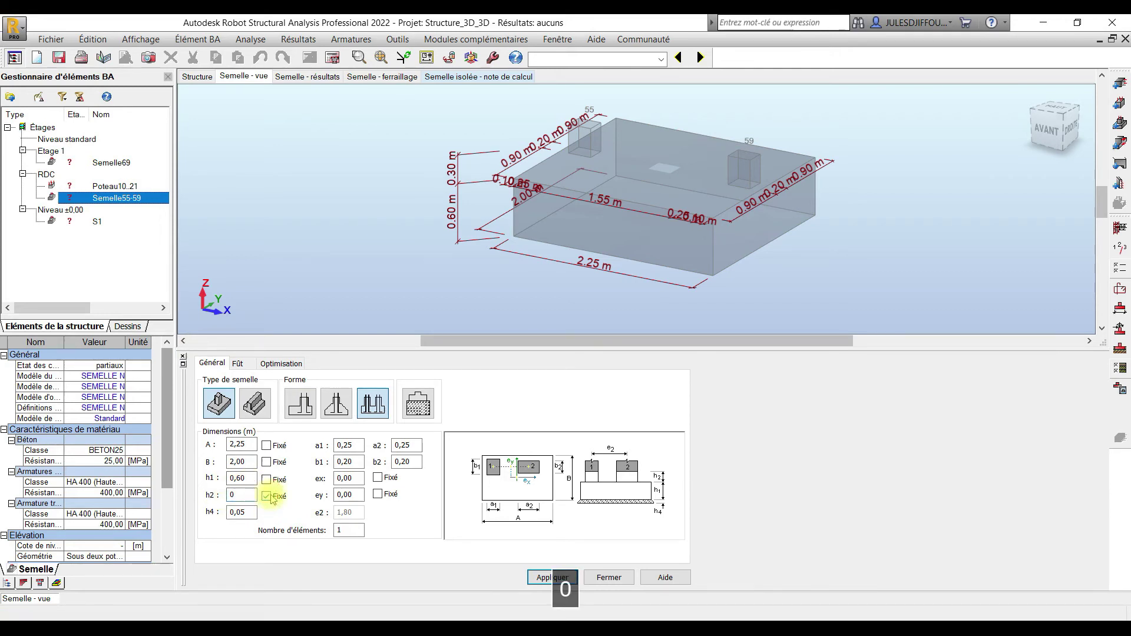
{"action": "left_click", "coordinate": [379, 477]}
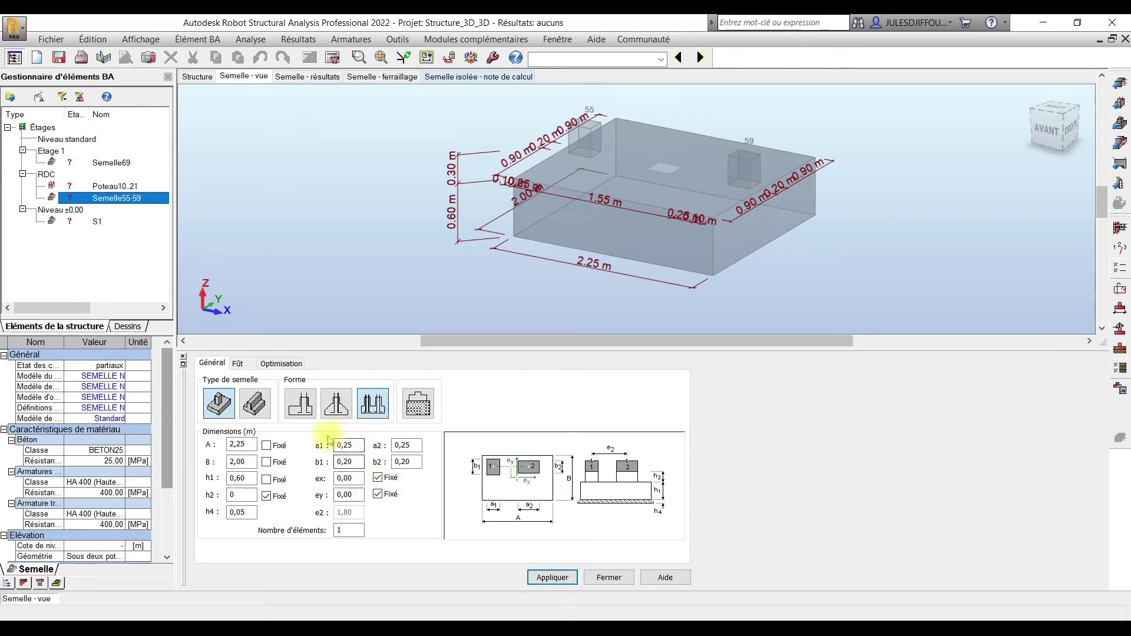
Step: Set the footing's geometry optimisation to Homothétique and apply it
{"action": "left_click", "coordinate": [239, 364]}
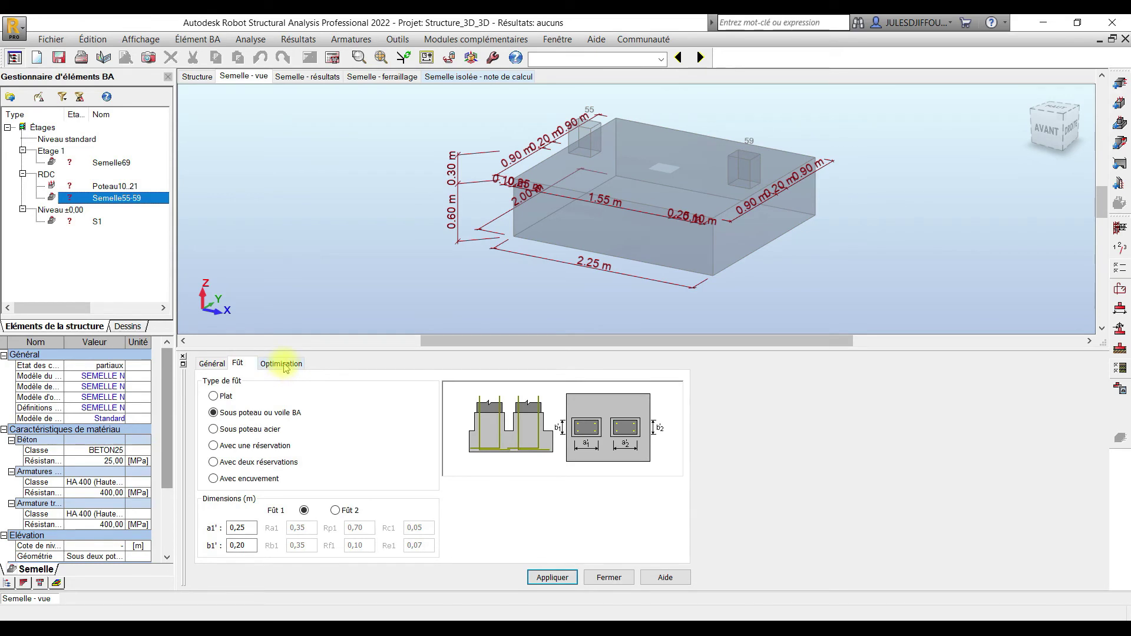
{"action": "left_click", "coordinate": [282, 364]}
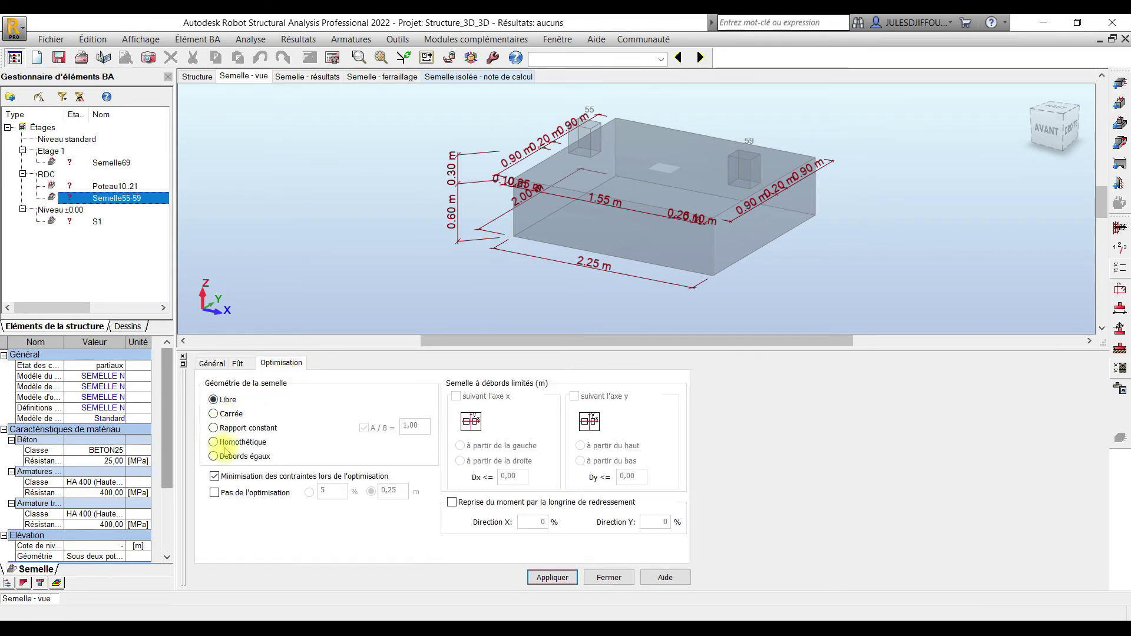
{"action": "left_click", "coordinate": [549, 579]}
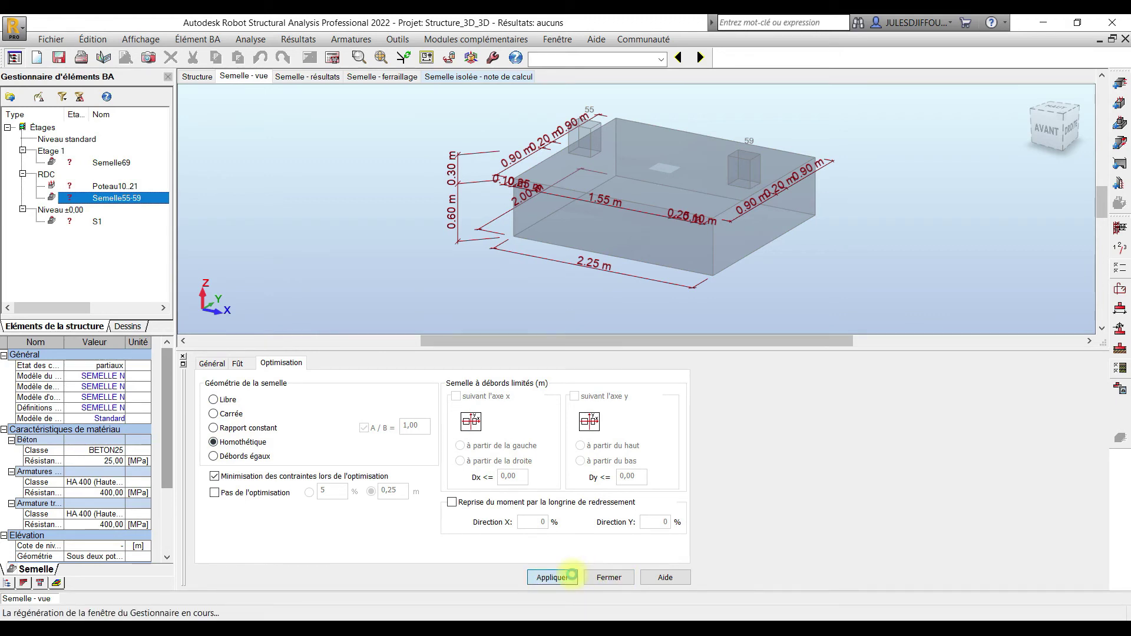
Step: Calculate Semelle55-59 with drawings generated, inspect the homothetic footing's execution plan, and return to the footing view
{"action": "left_click", "coordinate": [334, 60]}
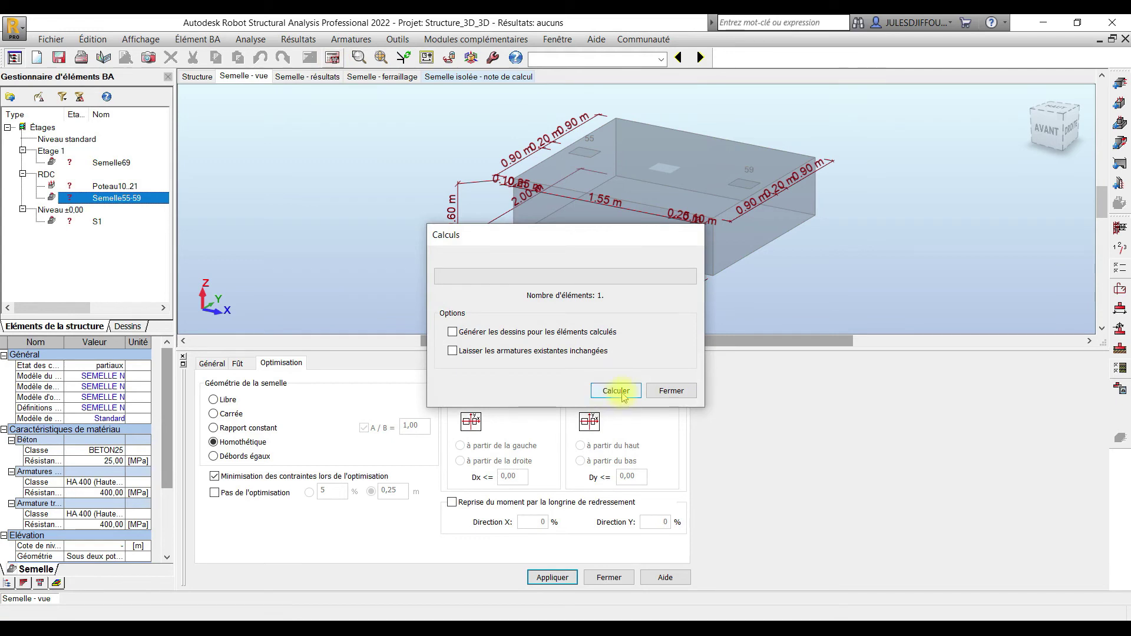
{"action": "left_click", "coordinate": [452, 332]}
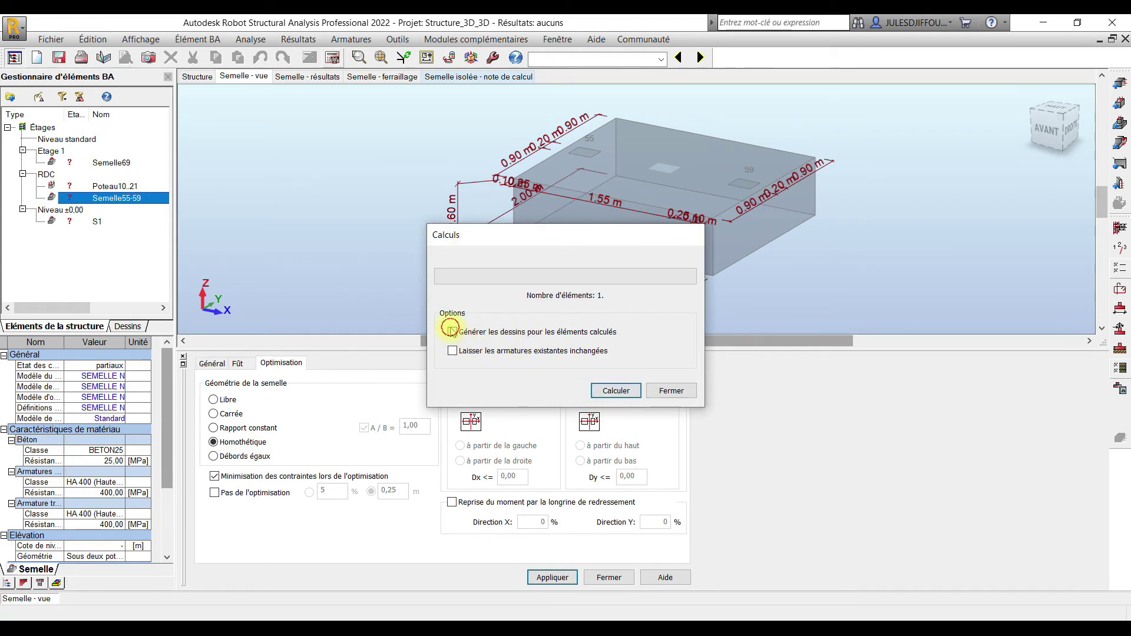
{"action": "left_click", "coordinate": [617, 392]}
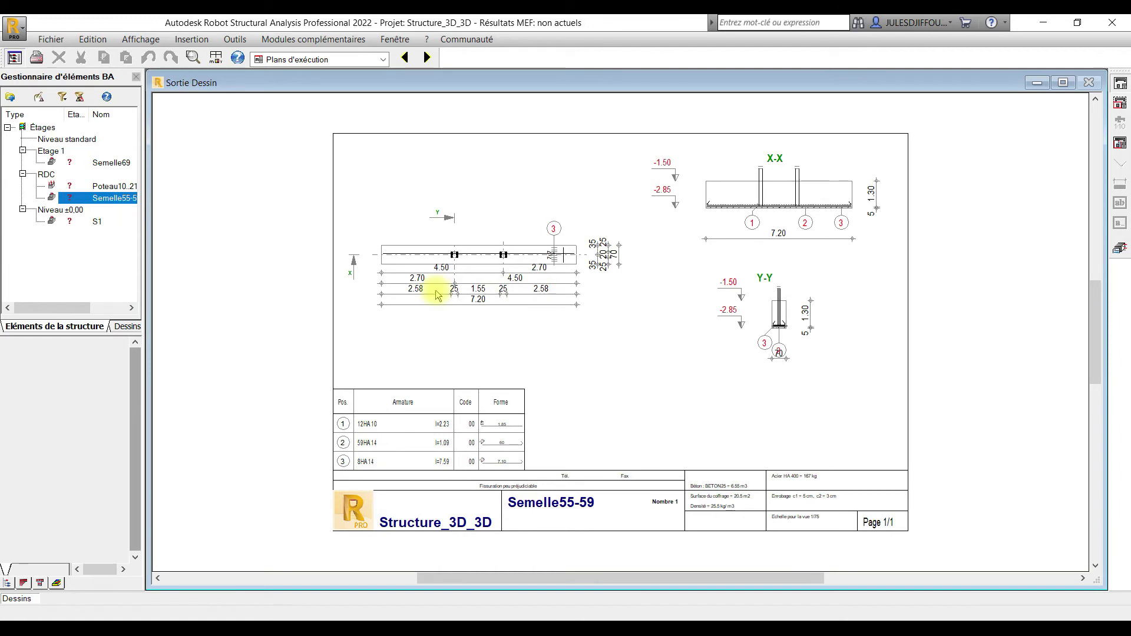
{"action": "scroll", "coordinate": [498, 282], "scroll_direction": "up", "scroll_amount": 1}
{"action": "scroll", "coordinate": [498, 281], "scroll_direction": "up", "scroll_amount": 1}
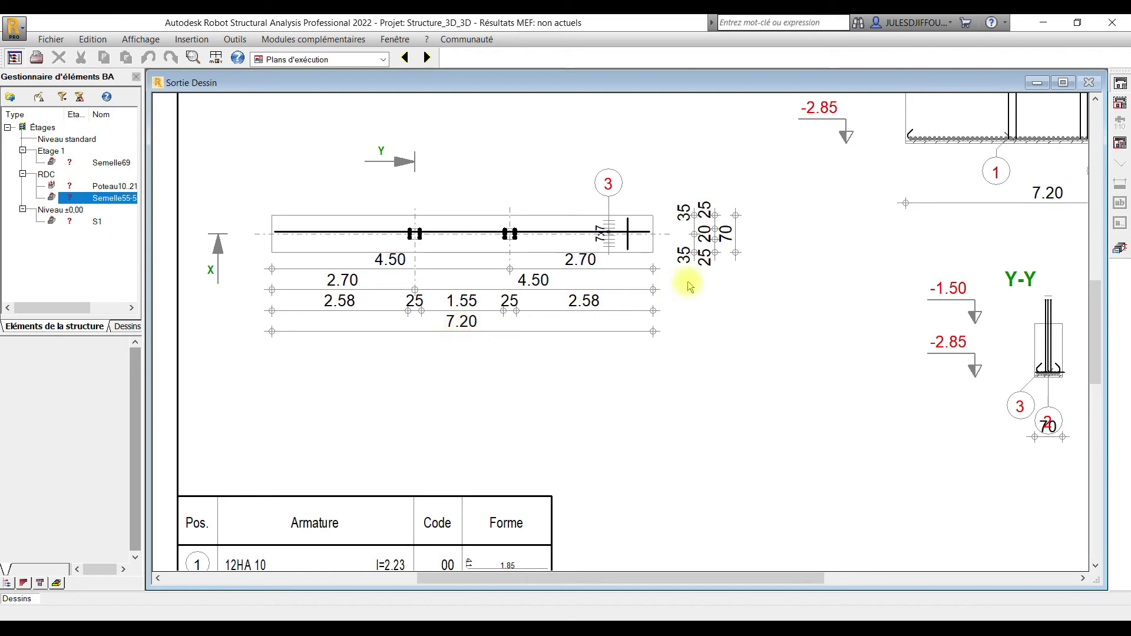
{"action": "scroll", "coordinate": [496, 305], "scroll_direction": "down", "scroll_amount": 2}
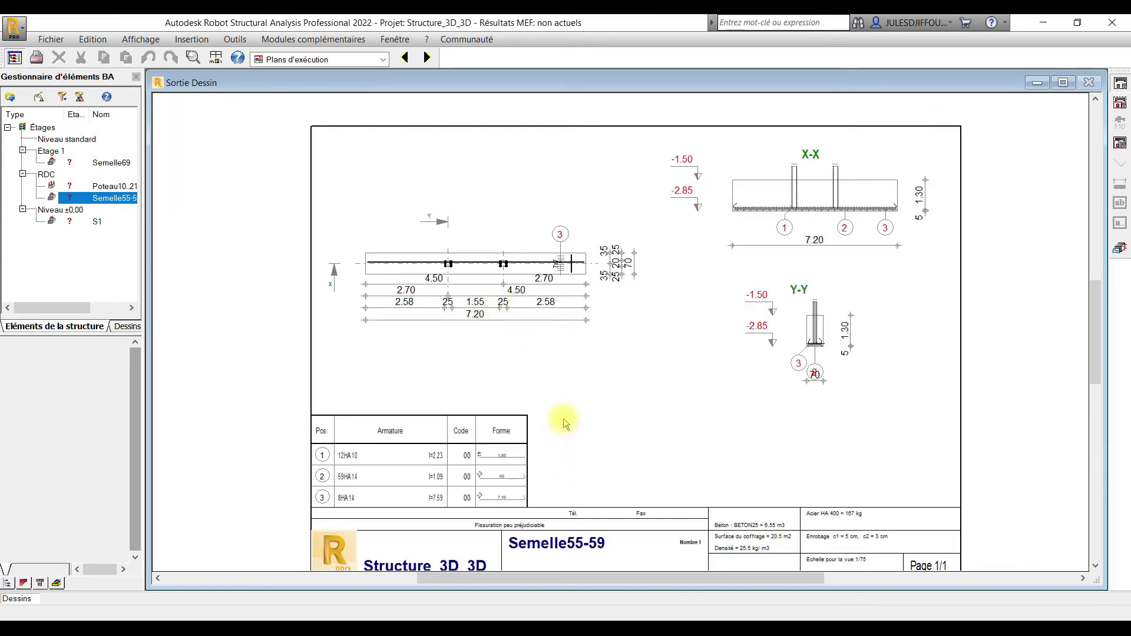
{"action": "left_click", "coordinate": [384, 60]}
{"action": "left_click", "coordinate": [805, 194]}
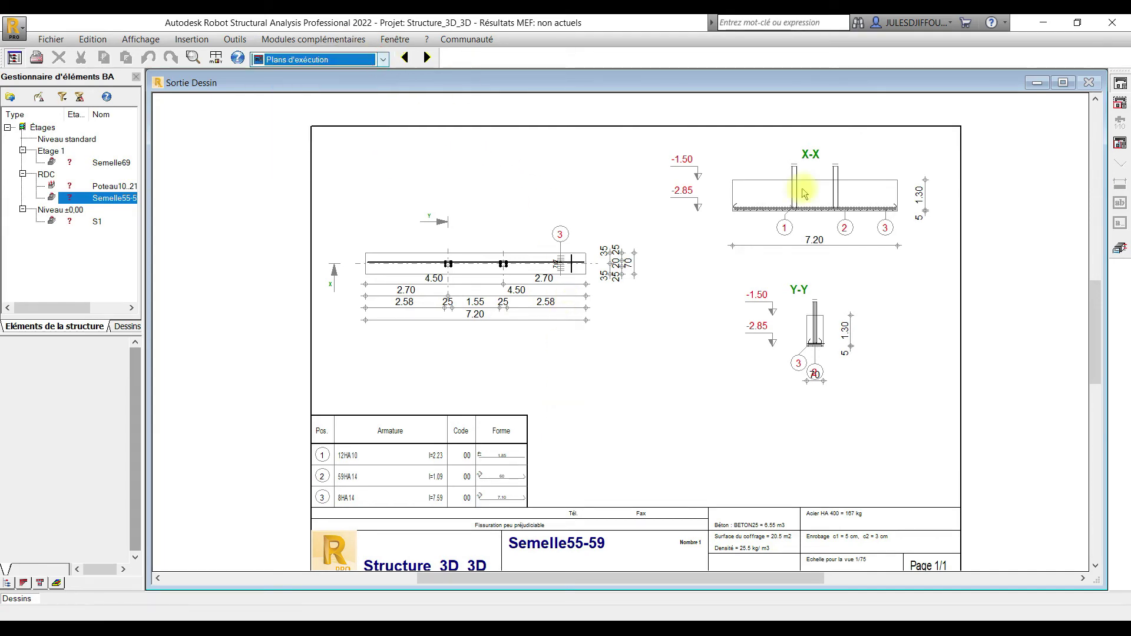
{"action": "left_click", "coordinate": [1120, 248]}
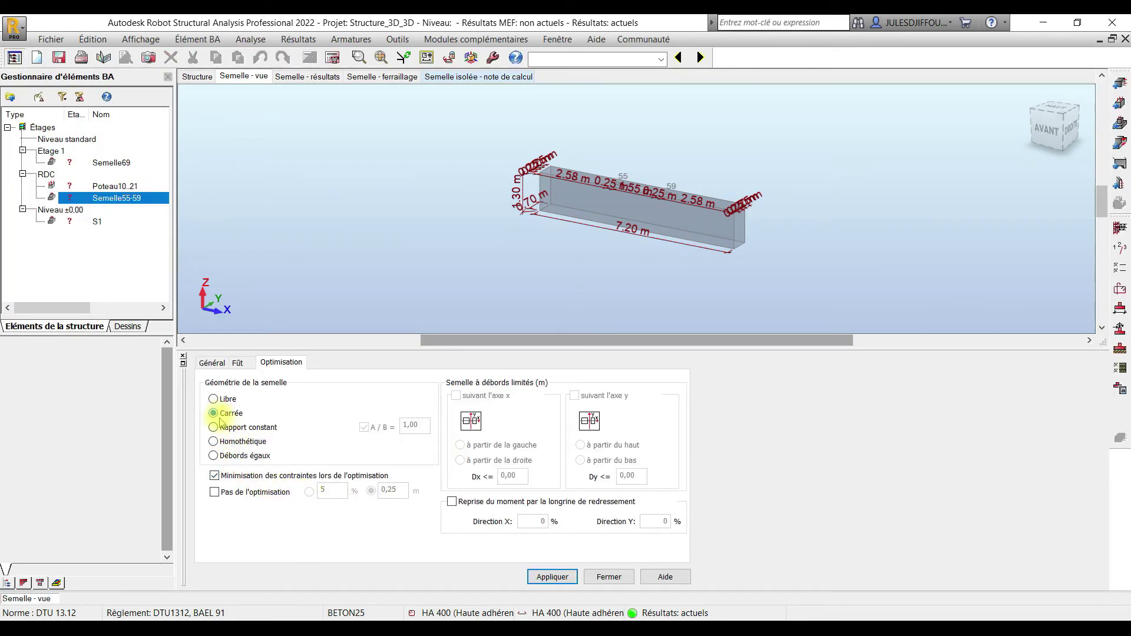
{"action": "left_click", "coordinate": [553, 577]}
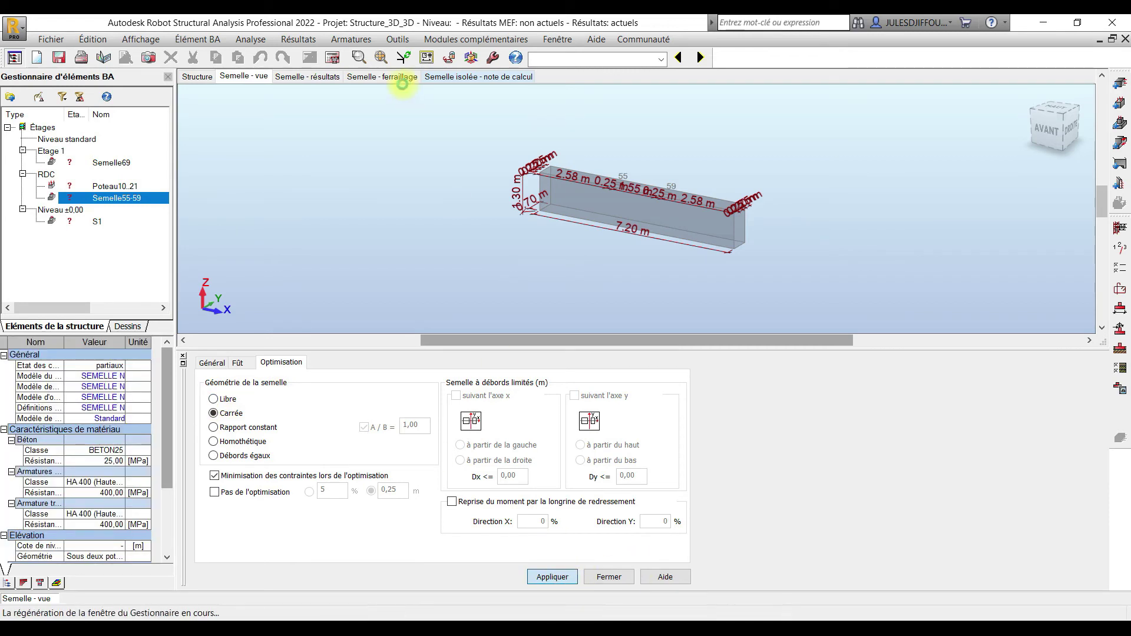
{"action": "left_click", "coordinate": [333, 57]}
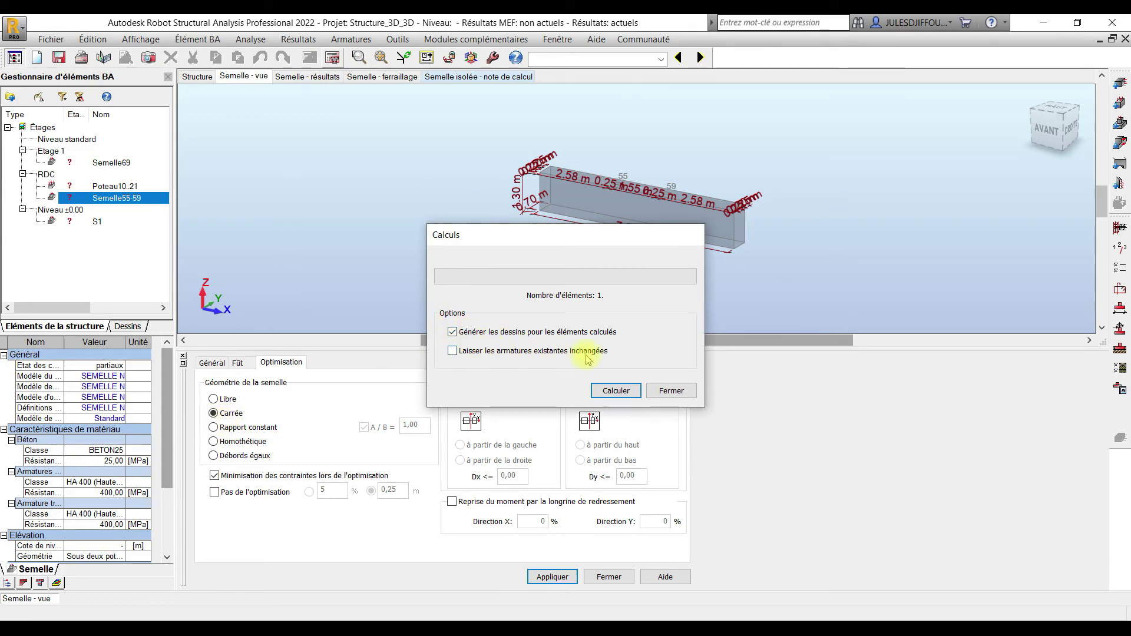
{"action": "left_click", "coordinate": [671, 390]}
Step: Set the geometry optimisation to Libre, then calculate Semelle55-59 with drawings generated and inspect its execution plan
{"action": "left_click", "coordinate": [214, 400]}
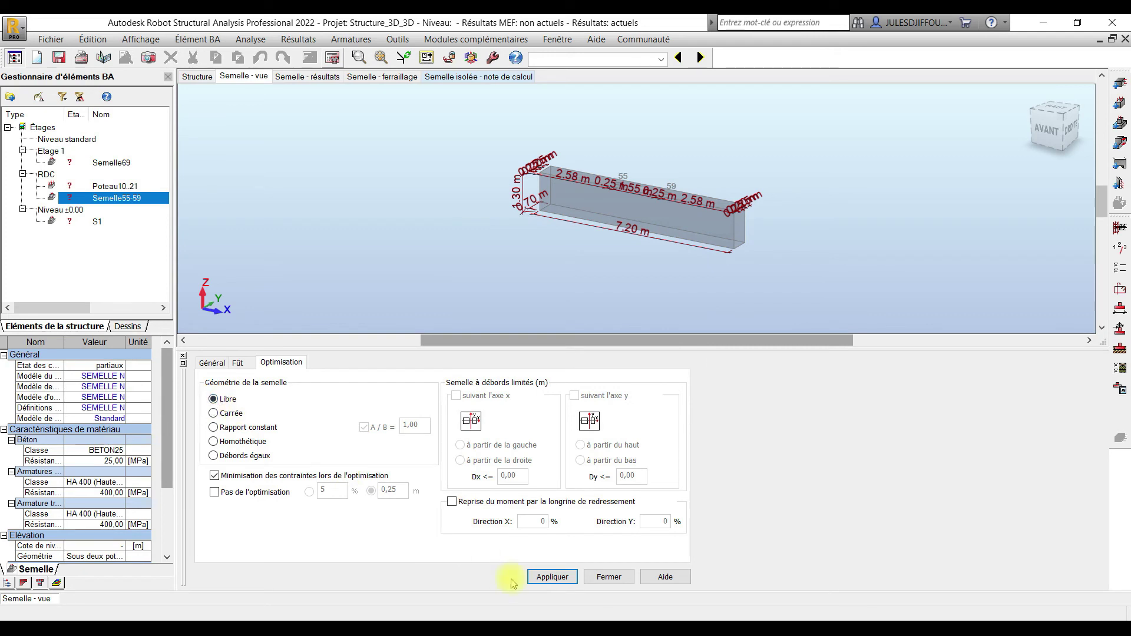
{"action": "left_click", "coordinate": [565, 577]}
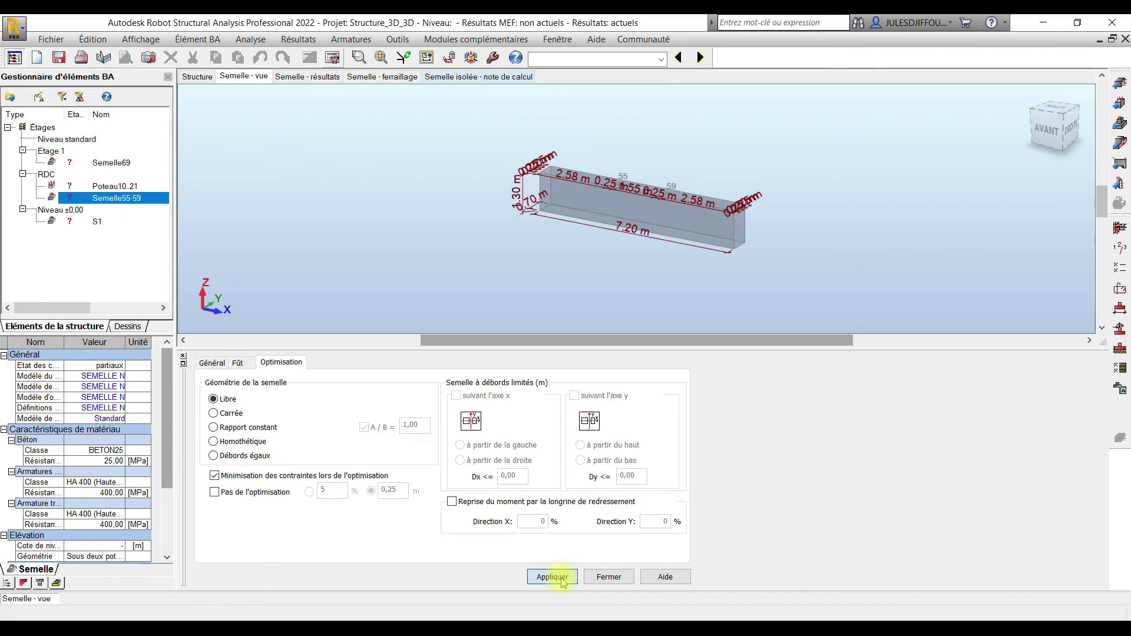
{"action": "left_click", "coordinate": [339, 56]}
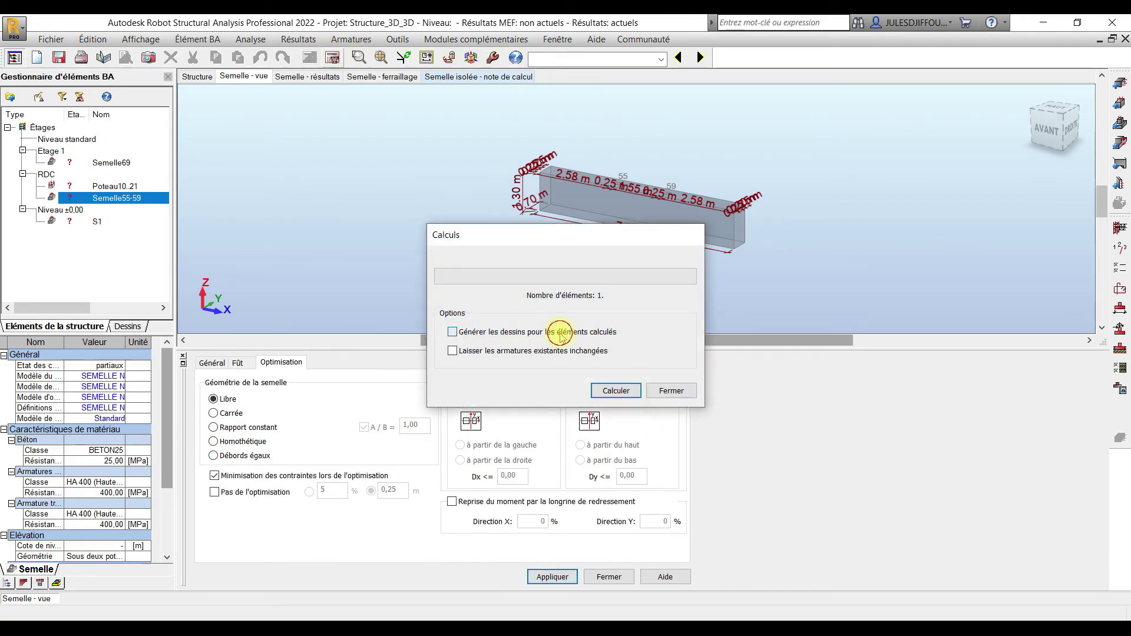
{"action": "left_click", "coordinate": [624, 390]}
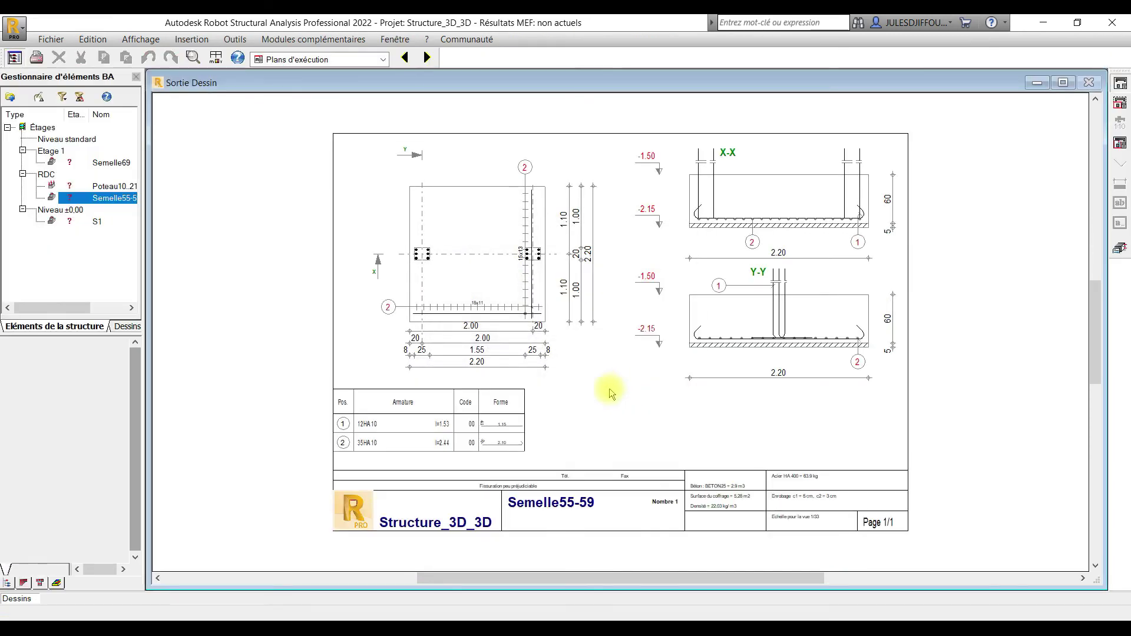
{"action": "scroll", "coordinate": [487, 277], "scroll_direction": "up", "scroll_amount": 2}
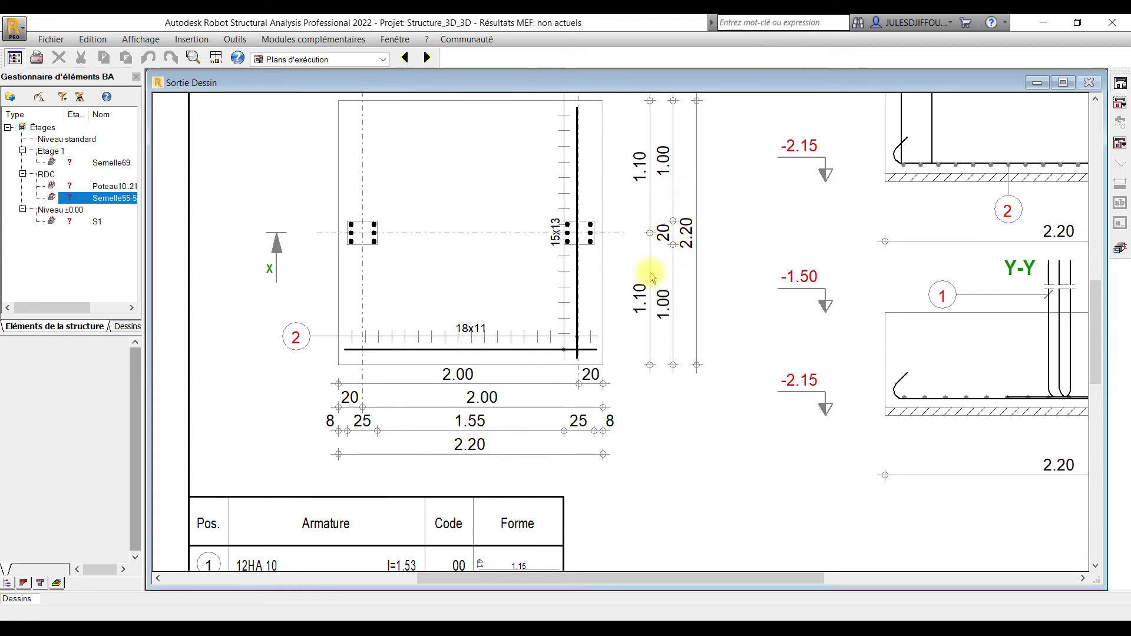
{"action": "scroll", "coordinate": [434, 336], "scroll_direction": "down", "scroll_amount": 2}
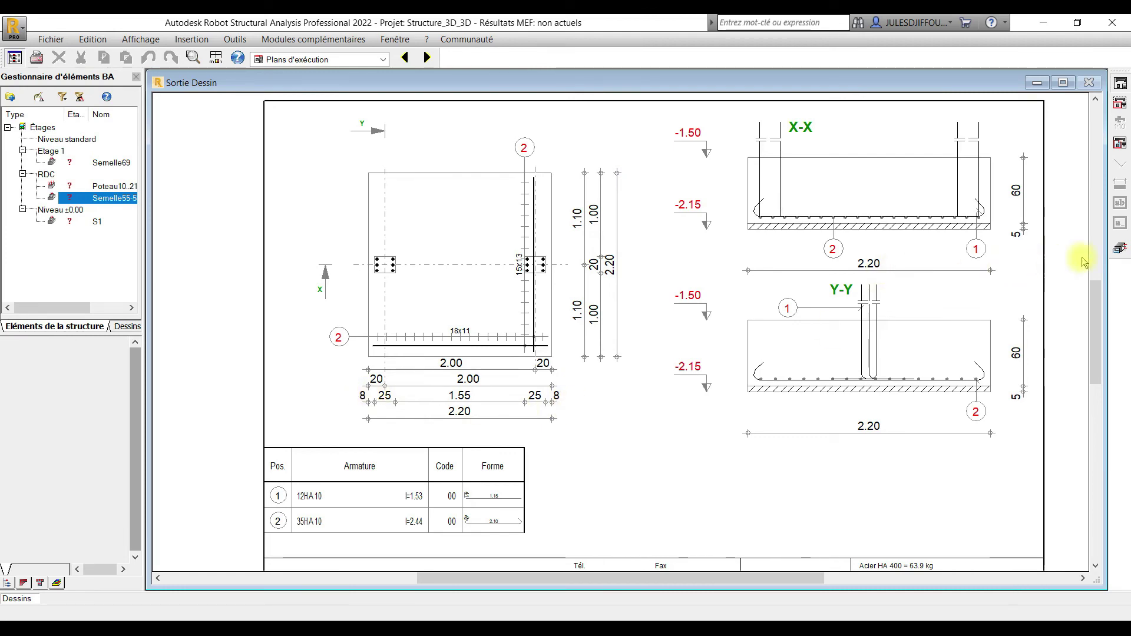
{"action": "left_click", "coordinate": [1119, 248]}
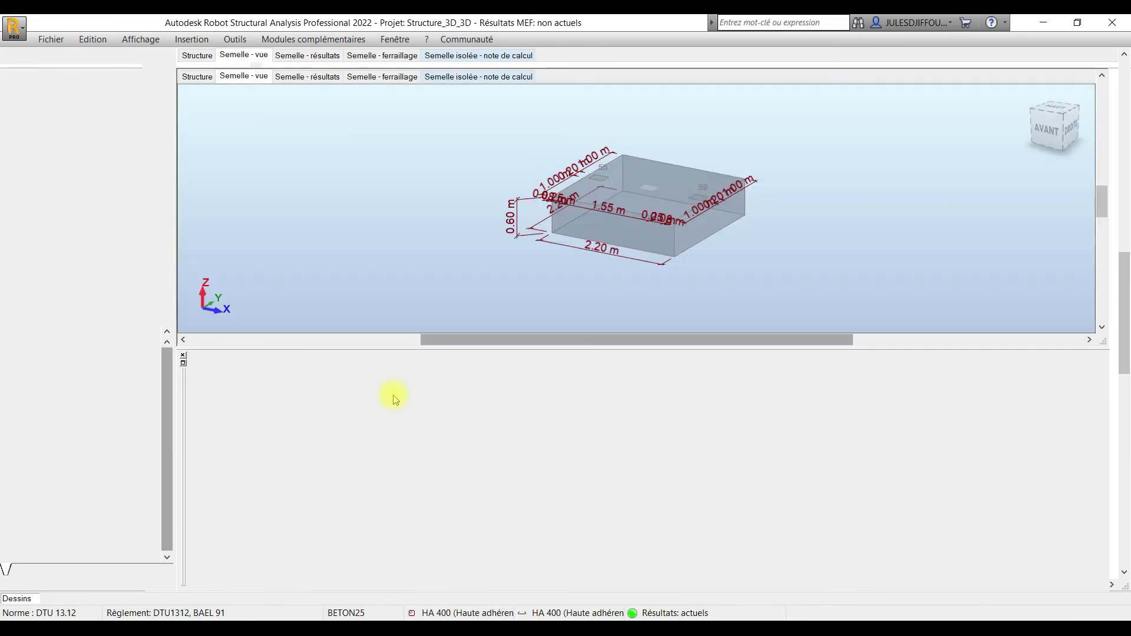
Step: Set the two-column footing's plan dimensions to A = 3 m and B = 1.40 m
{"action": "left_click", "coordinate": [214, 363]}
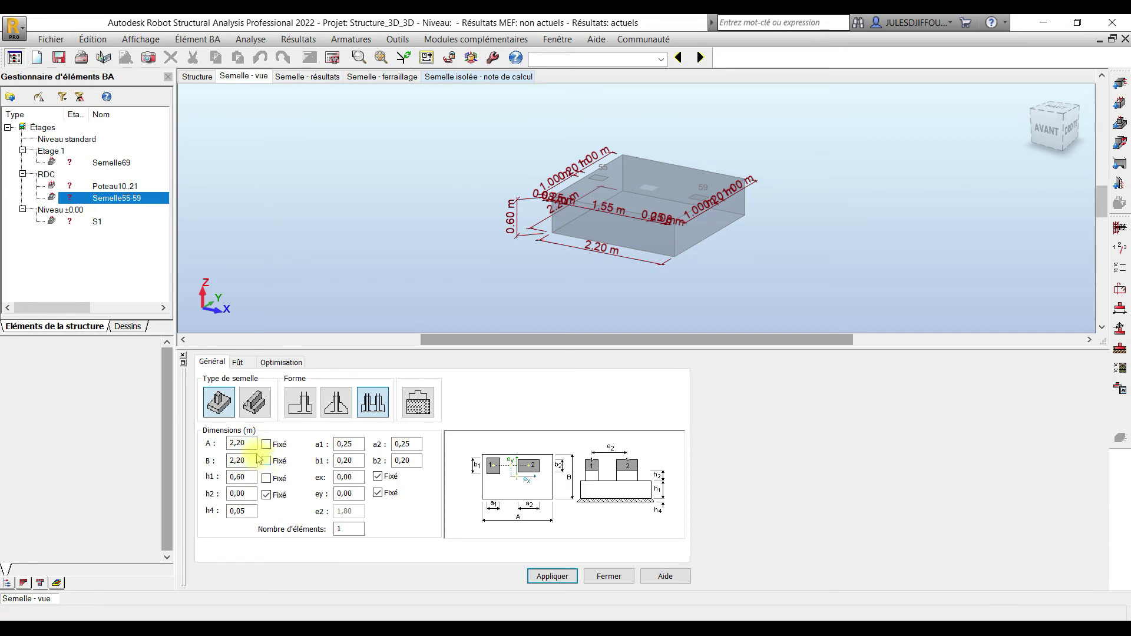
{"action": "left_click_drag", "start_coordinate": [252, 442], "coordinate": [229, 446]}
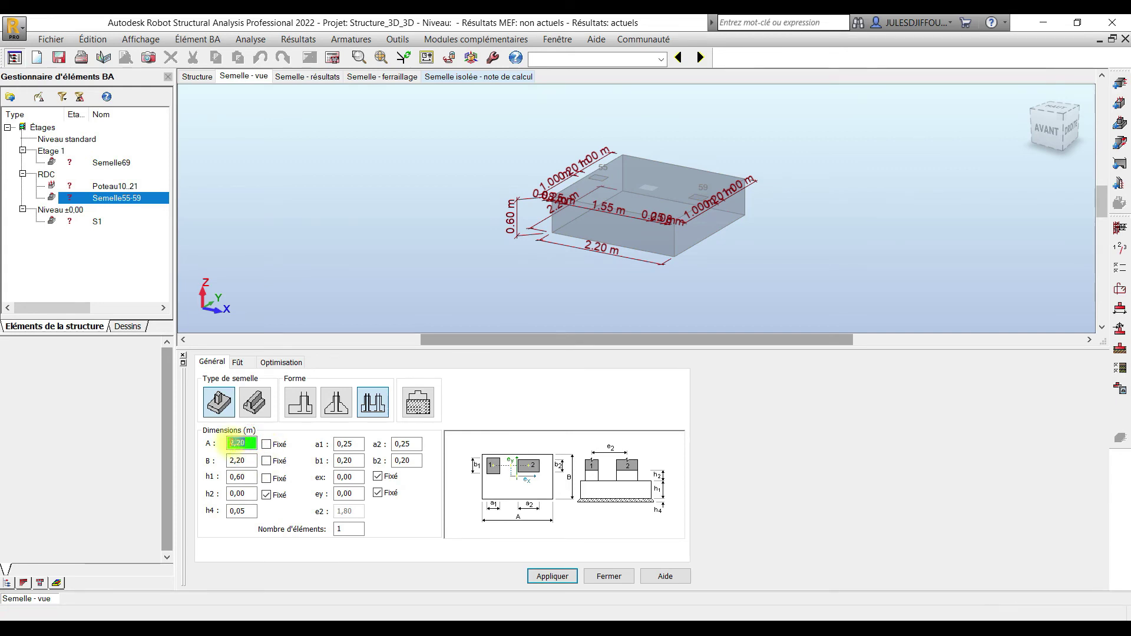
{"action": "type", "text": "2"}
{"action": "type", "text": "3"}
{"action": "left_click", "coordinate": [229, 464]}
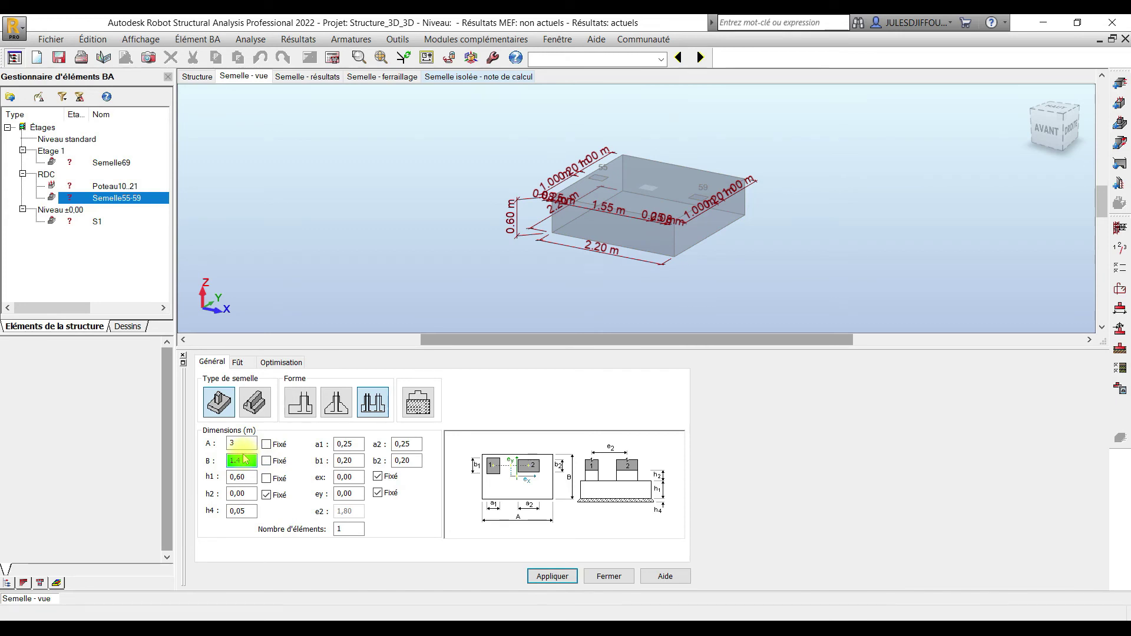
Step: Apply the Débords égaux geometry optimisation to the footing and calculate it with drawings generated
{"action": "left_click", "coordinate": [274, 363]}
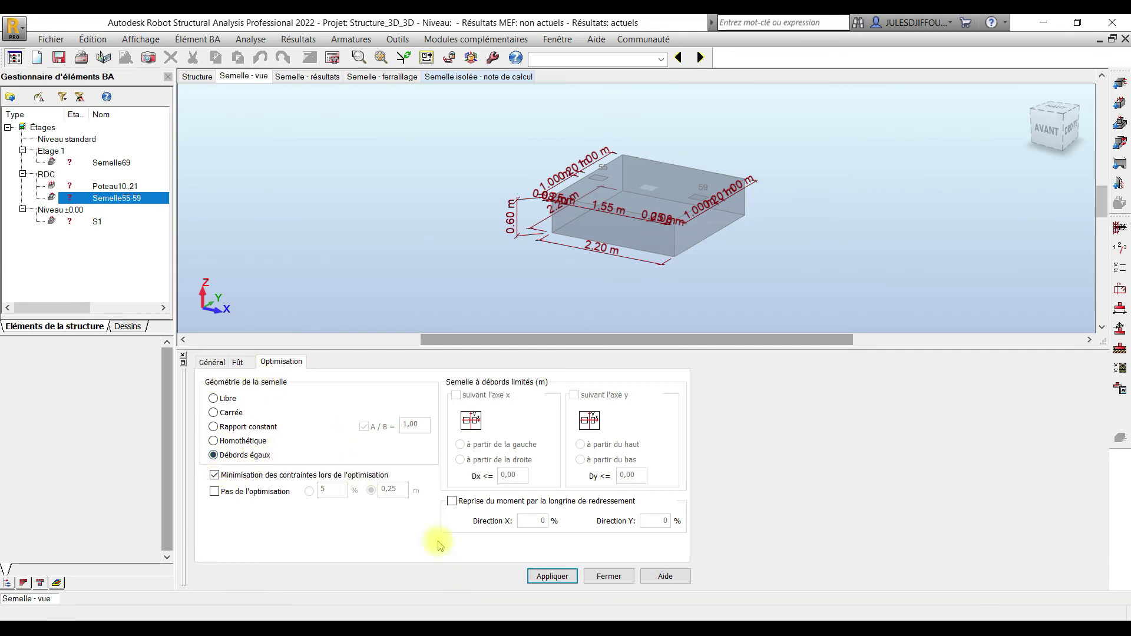
{"action": "left_click", "coordinate": [211, 361]}
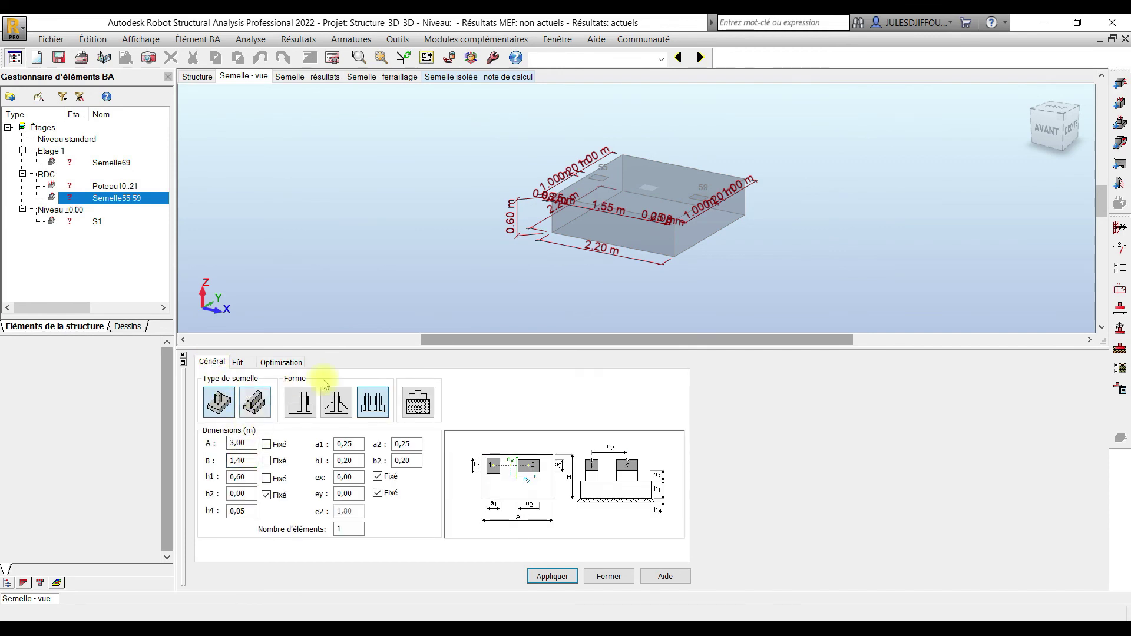
{"action": "left_click", "coordinate": [281, 361]}
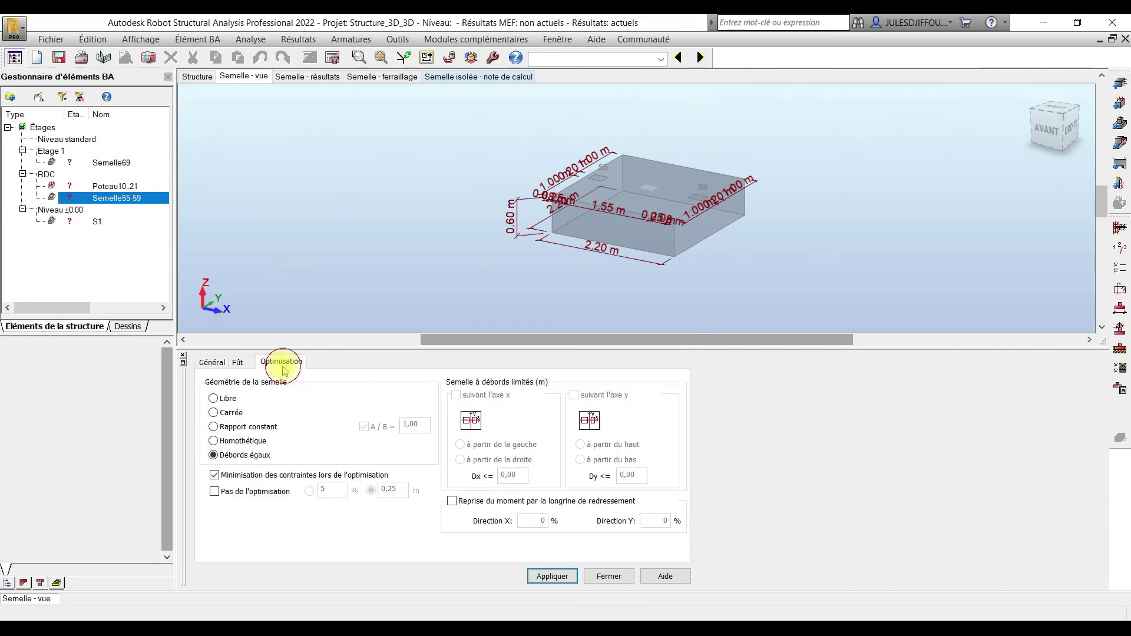
{"action": "left_click", "coordinate": [557, 579]}
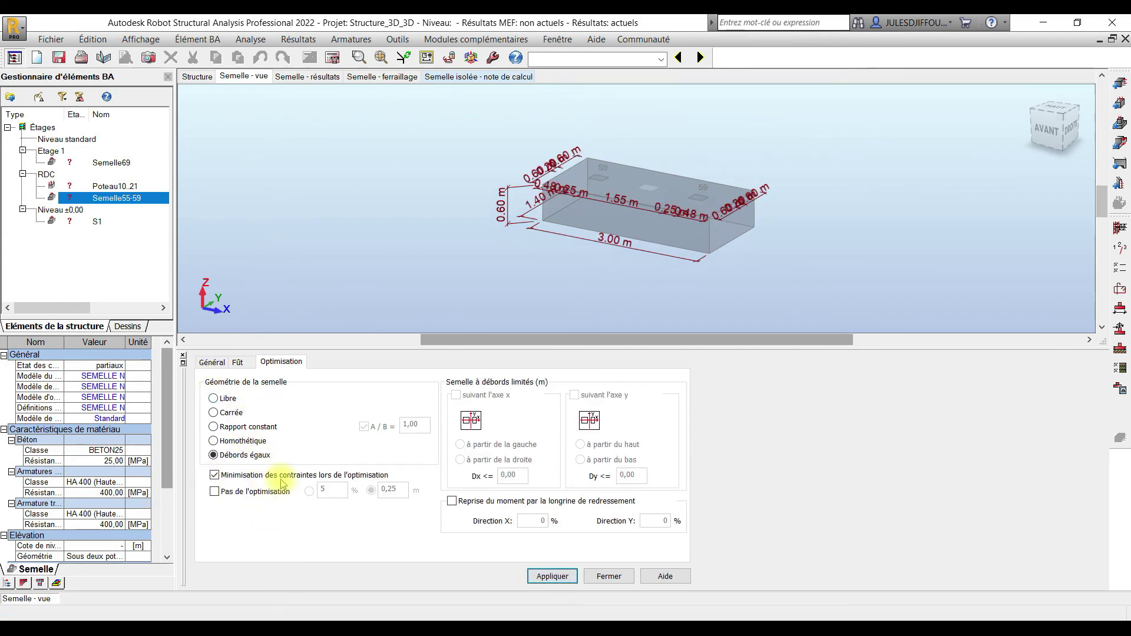
{"action": "left_click", "coordinate": [329, 59]}
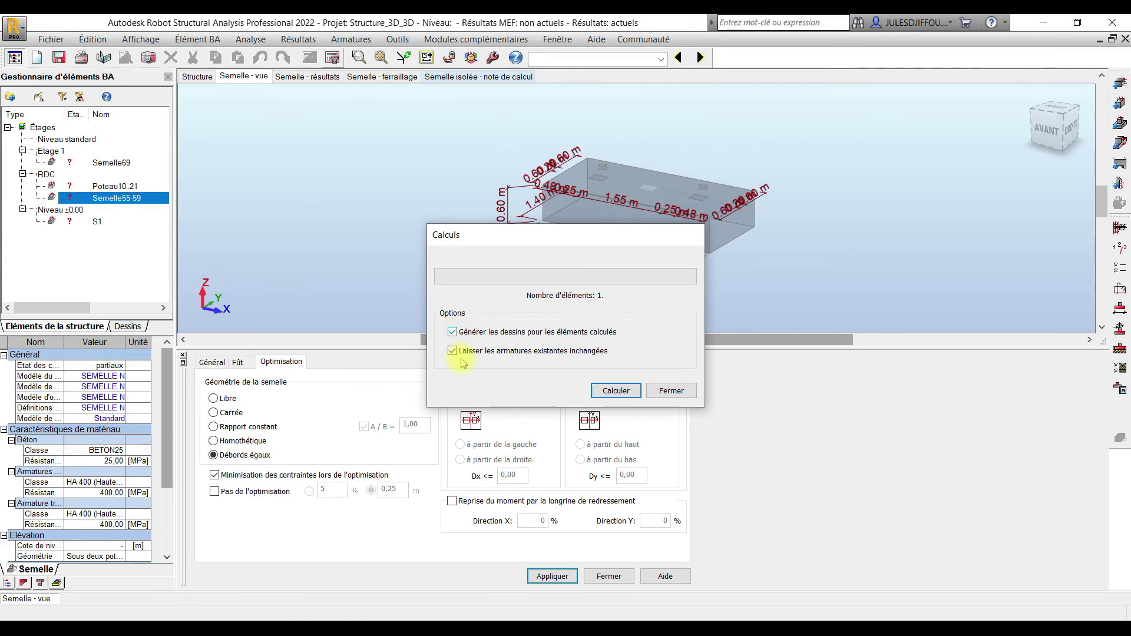
{"action": "left_click", "coordinate": [612, 392]}
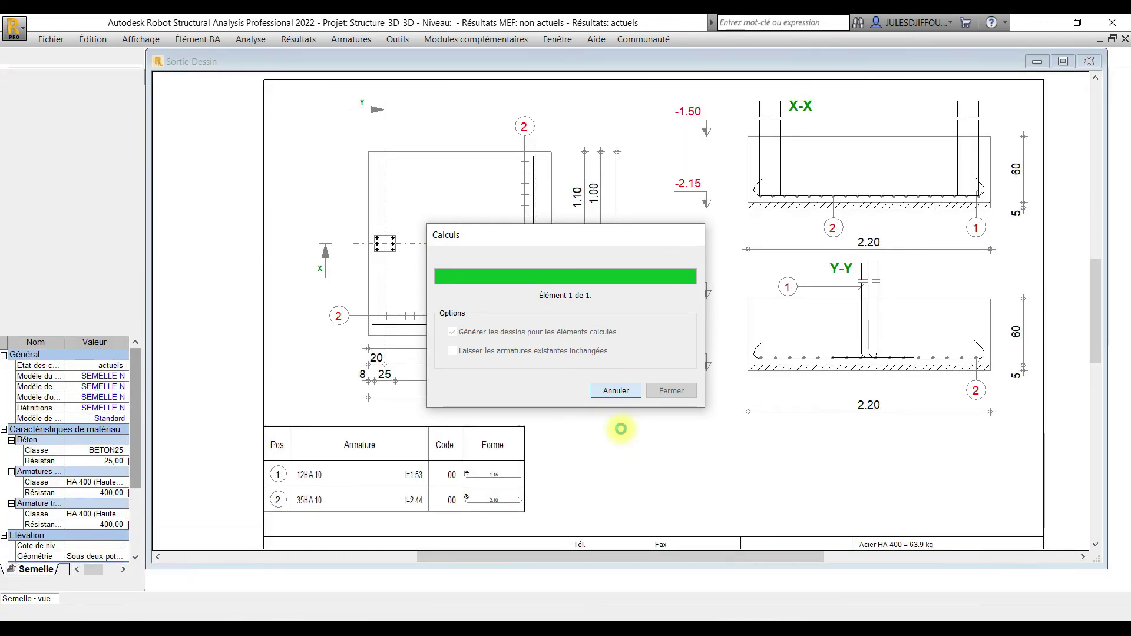
Step: Examine the plan, sections and bar schedule on Semelle55-59's execution plan, and return to the footing view
{"action": "scroll", "coordinate": [468, 266], "scroll_direction": "up", "scroll_amount": 2}
{"action": "scroll", "coordinate": [468, 266], "scroll_direction": "up", "scroll_amount": 1}
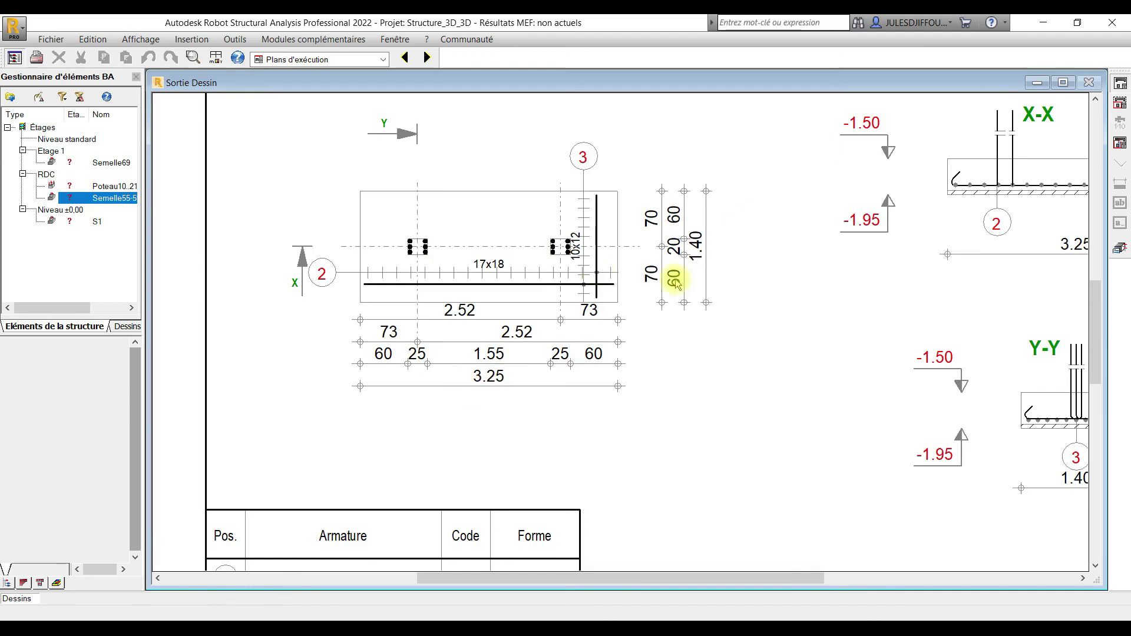
{"action": "scroll", "coordinate": [499, 385], "scroll_direction": "down", "scroll_amount": 1}
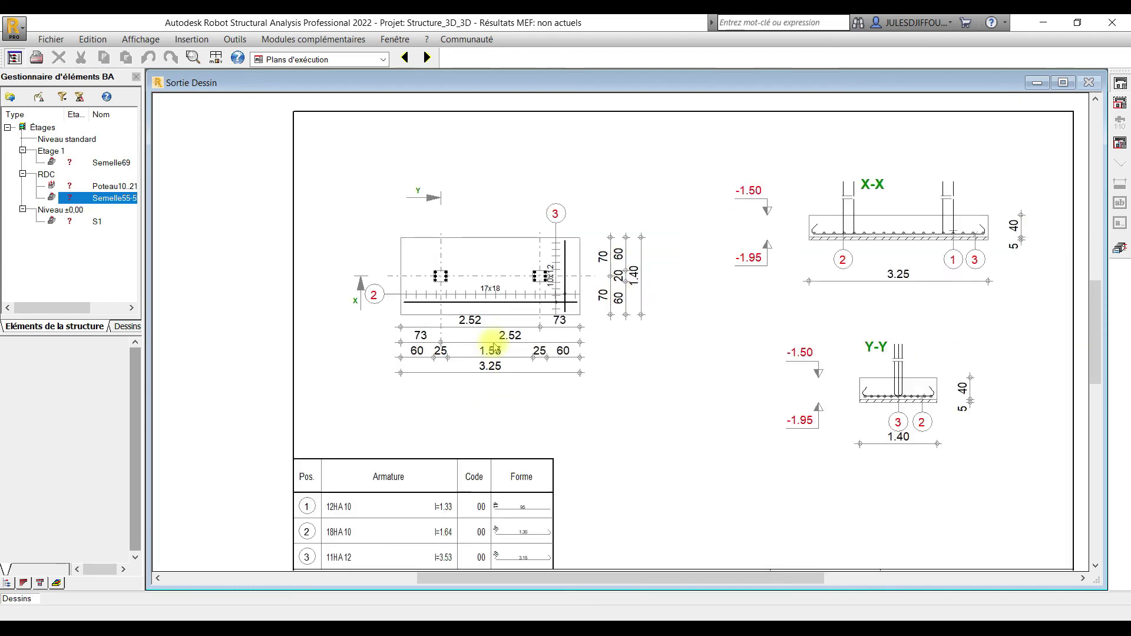
{"action": "scroll", "coordinate": [727, 357], "scroll_direction": "down", "scroll_amount": 2}
{"action": "left_click", "coordinate": [728, 359]}
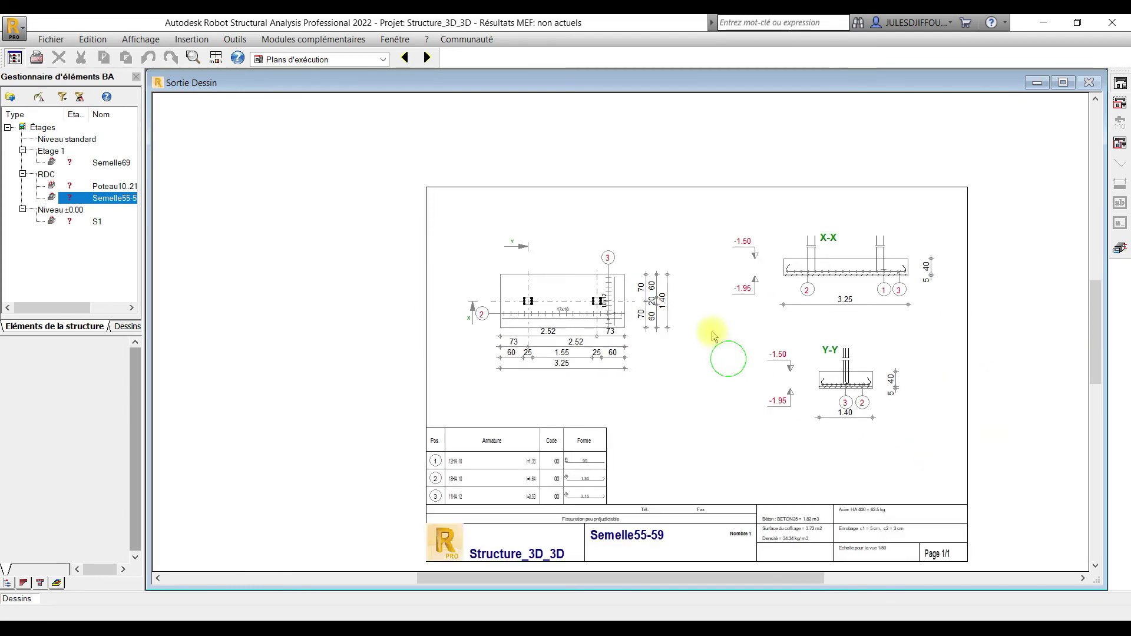
{"action": "left_click", "coordinate": [383, 60]}
{"action": "left_click", "coordinate": [377, 71]}
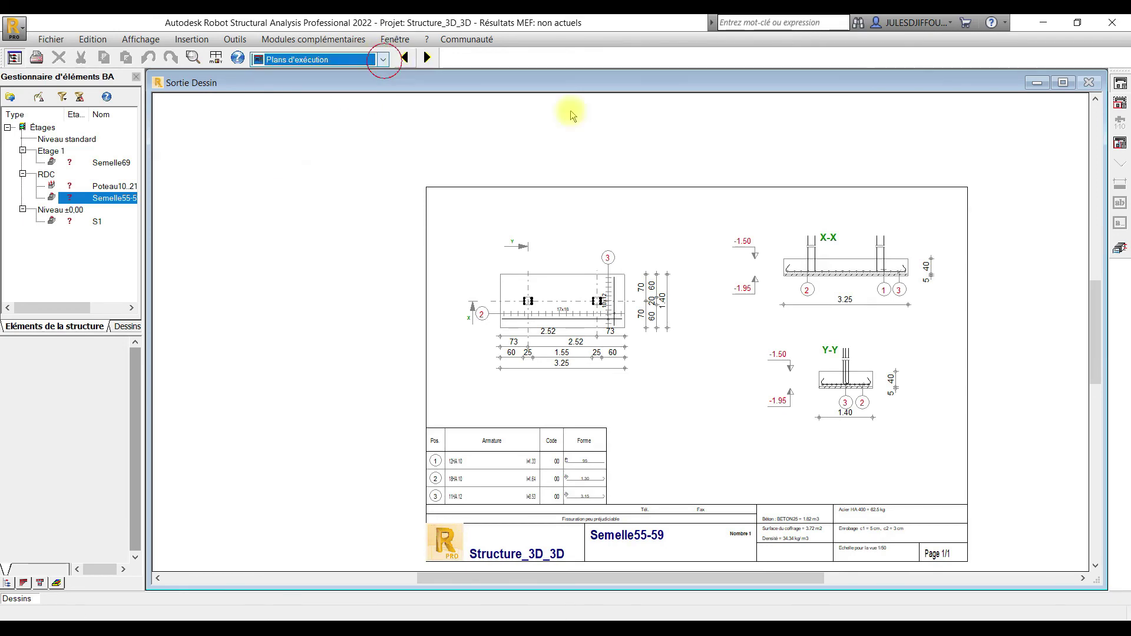
{"action": "left_click", "coordinate": [1121, 251]}
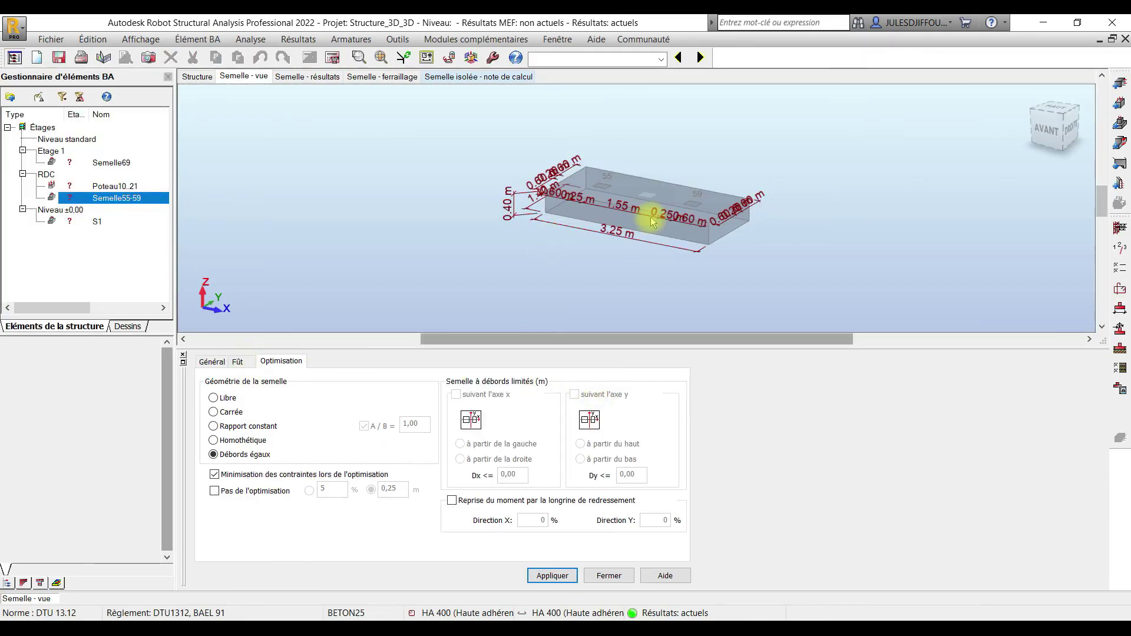
Step: Review the two-column footing's geometry, its shaft type options and its geometry optimisation settings
{"action": "scroll", "coordinate": [650, 217], "scroll_direction": "up", "scroll_amount": 3}
{"action": "left_click", "coordinate": [237, 362]}
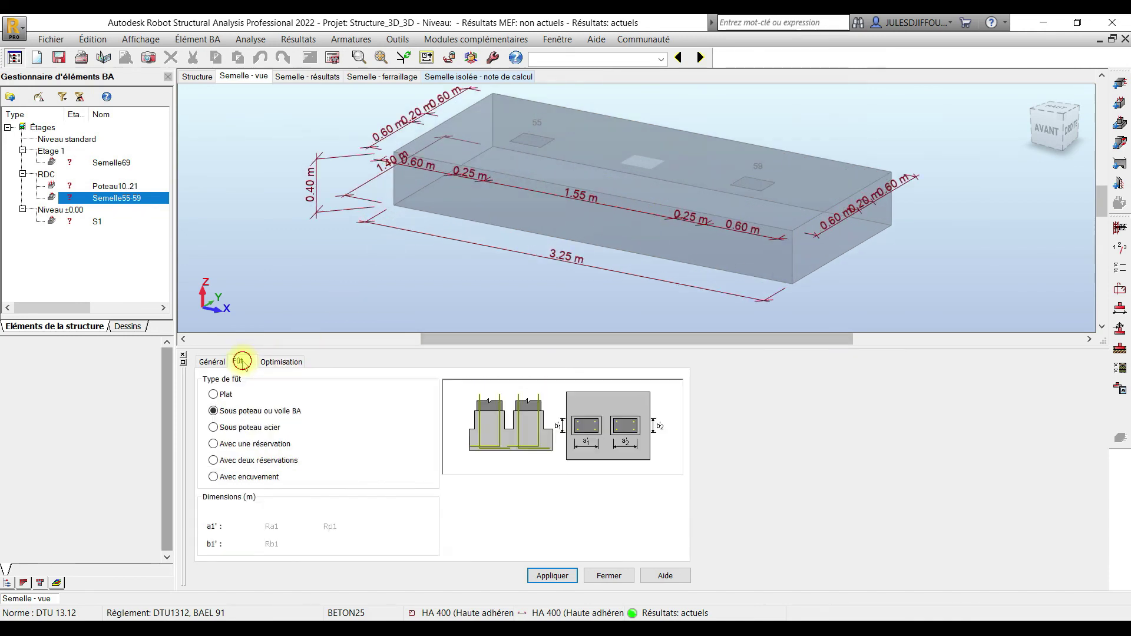
{"action": "left_click", "coordinate": [276, 361]}
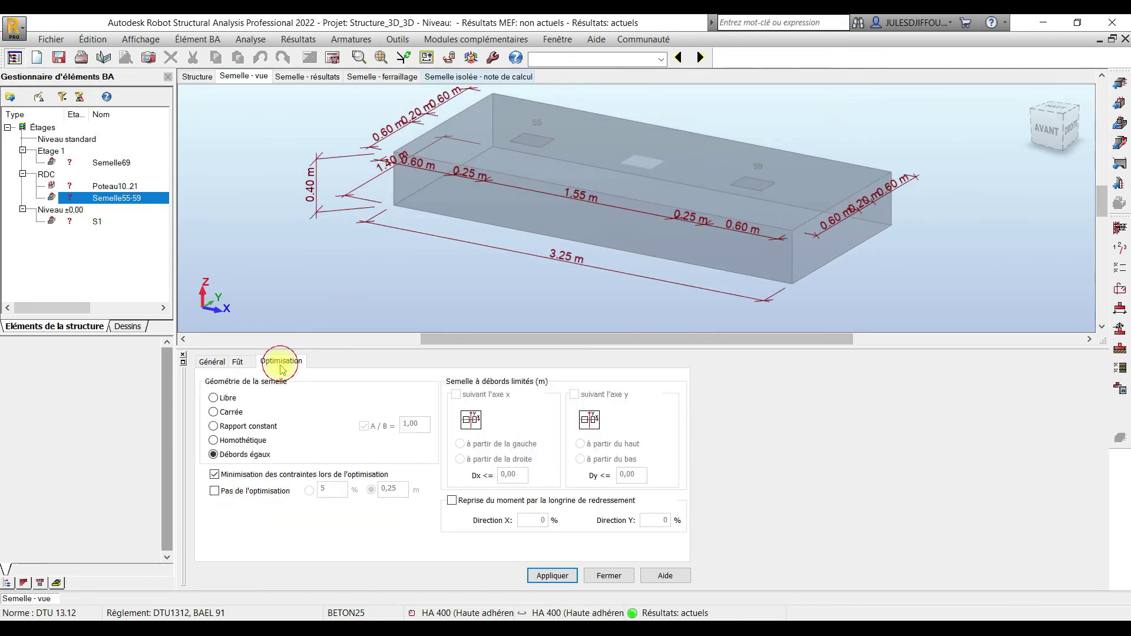
Step: Display Semelle55-59's reinforcement and rotate the elevation into a 3D view to examine the bottom mesh and column starter bars
{"action": "left_click", "coordinate": [383, 78]}
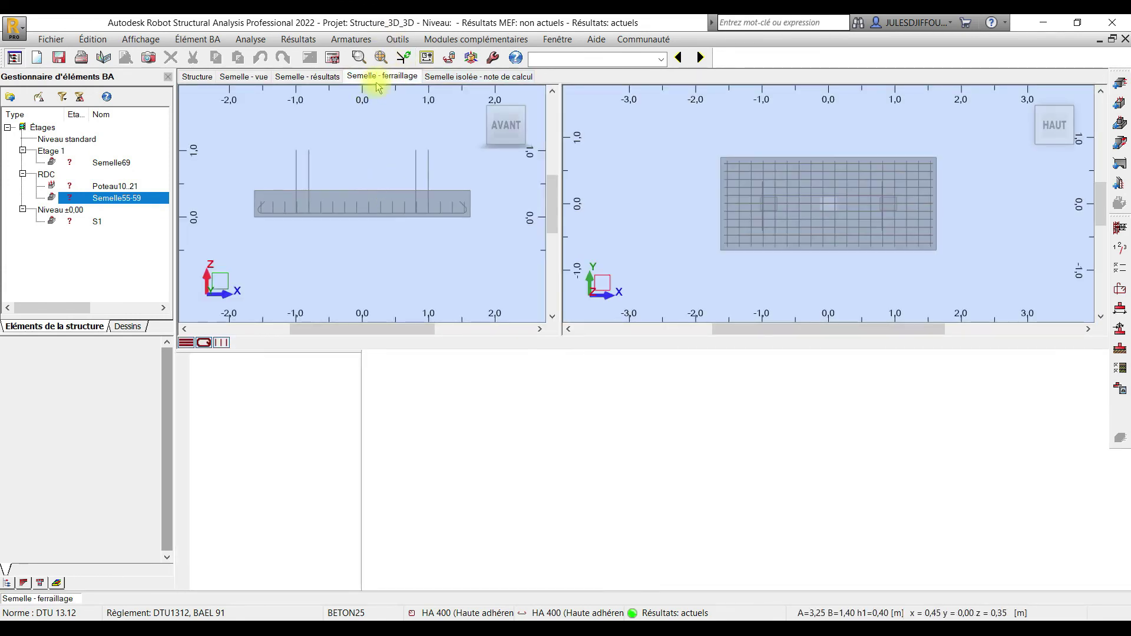
{"action": "left_click", "coordinate": [415, 180], "text": "shift"}
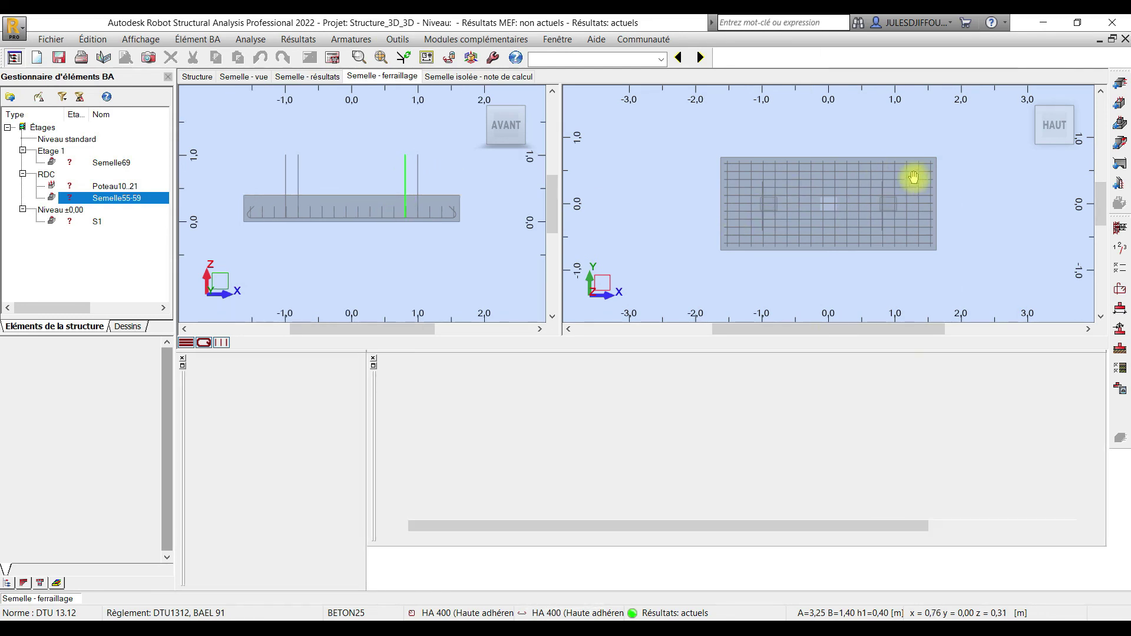
{"action": "middle_click_drag", "start_coordinate": [467, 222], "coordinate": [422, 252], "text": "shift"}
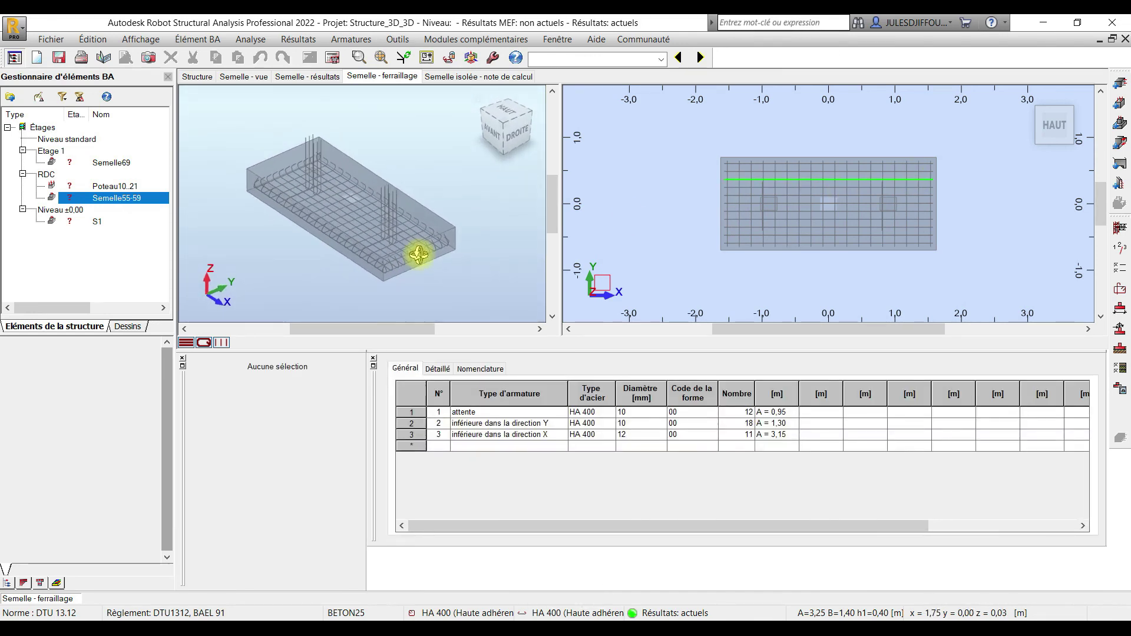
Step: Check the footing's soil stresses, stability coefficients and design combinations in the results, and return to the reinforcement view
{"action": "left_click", "coordinate": [321, 83]}
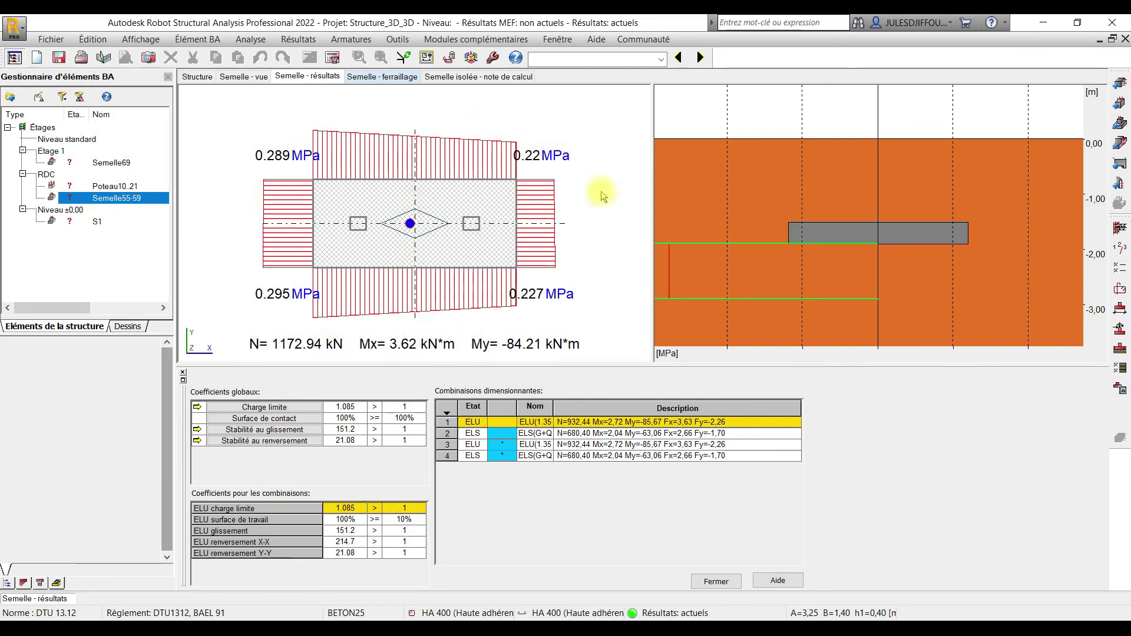
{"action": "mouse_move", "coordinate": [690, 215]}
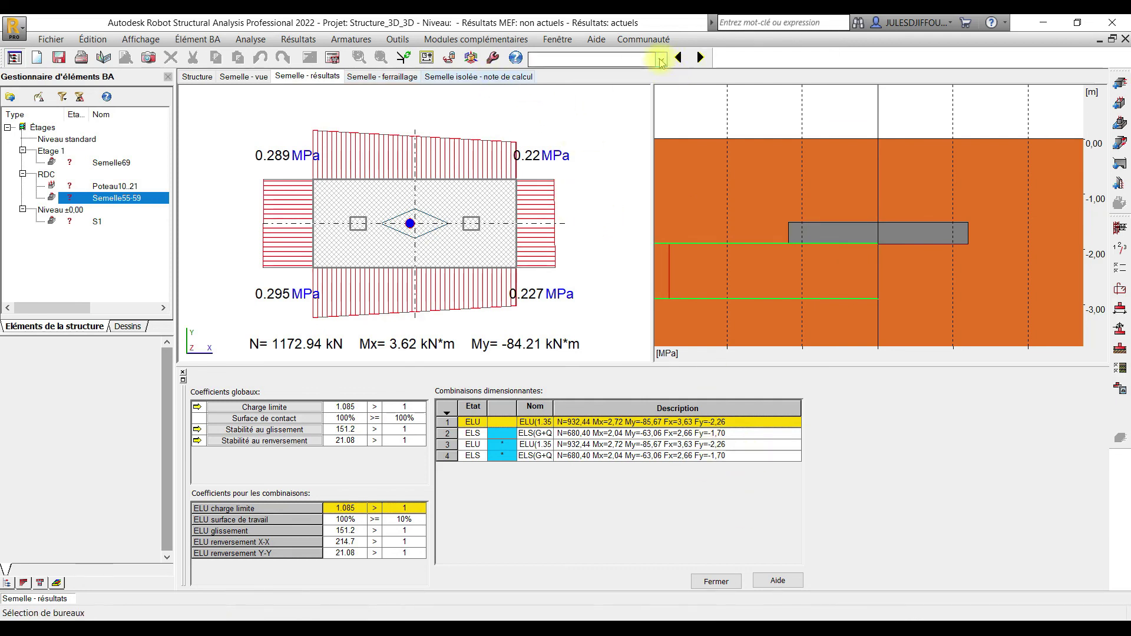
{"action": "left_click", "coordinate": [398, 81]}
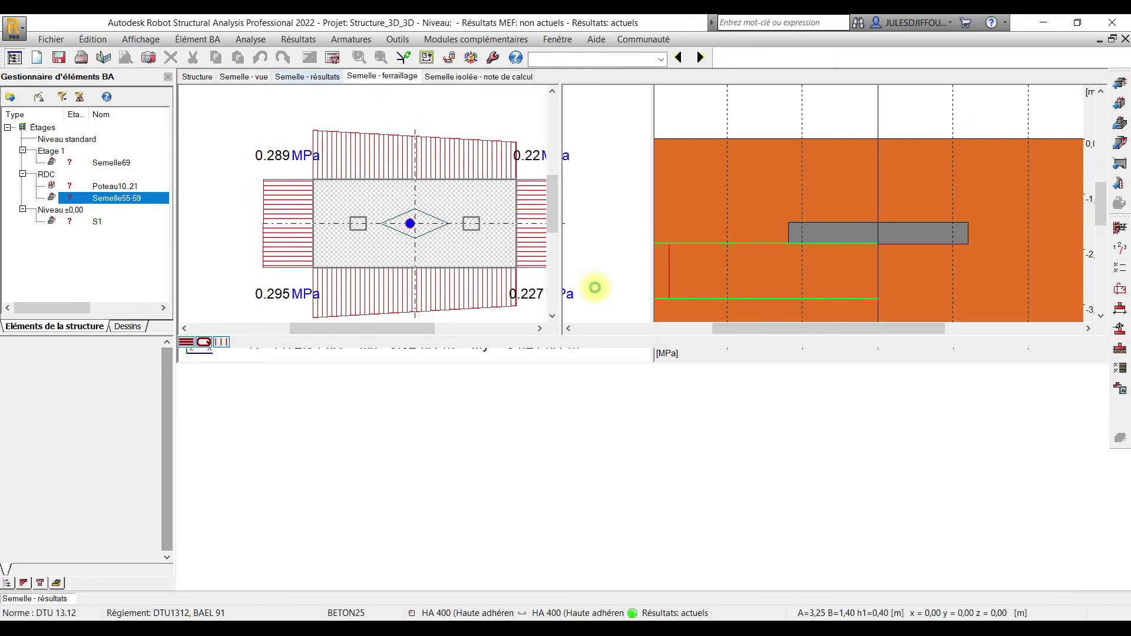